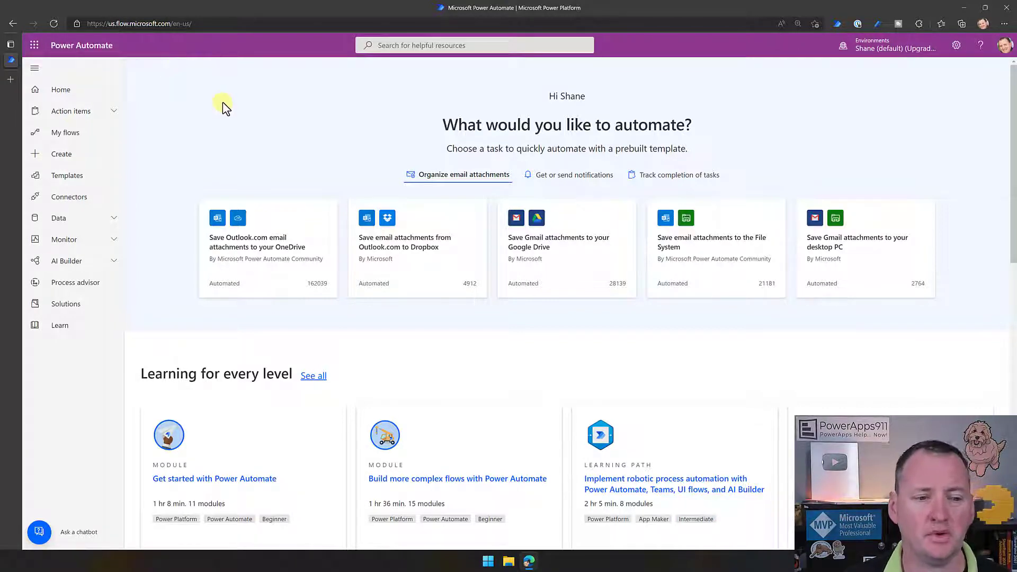
# Step: Start a new automated cloud flow from blank, skipping the flow name and trigger setup
pyautogui.click(74, 154)
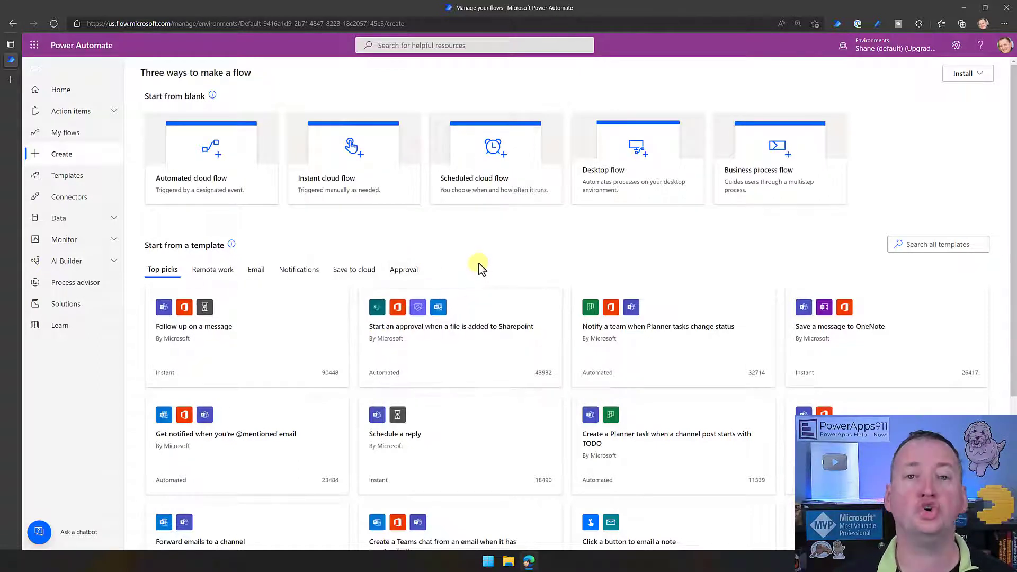
pyautogui.scroll(-3, 479, 263)
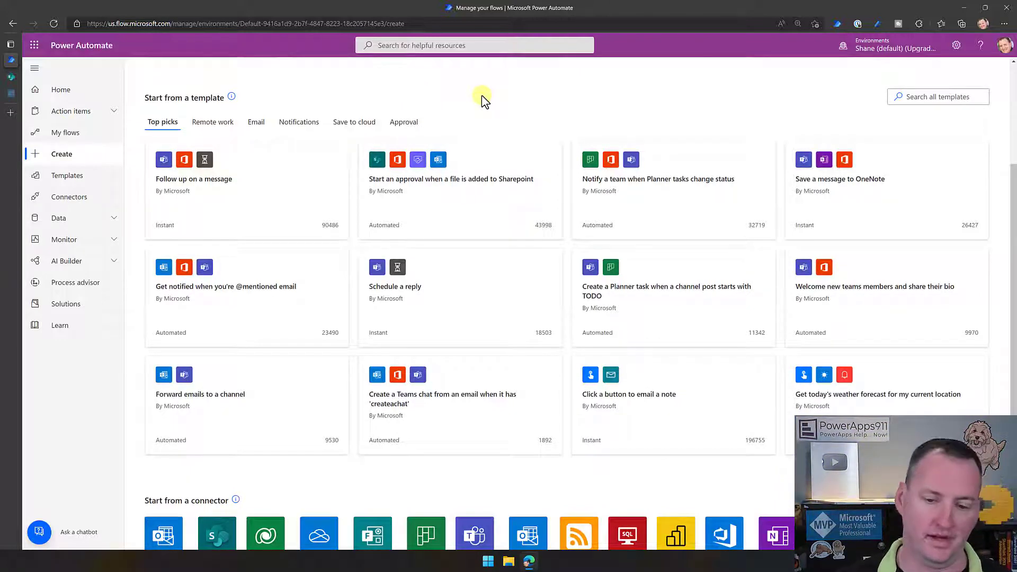
pyautogui.scroll(3, 482, 98)
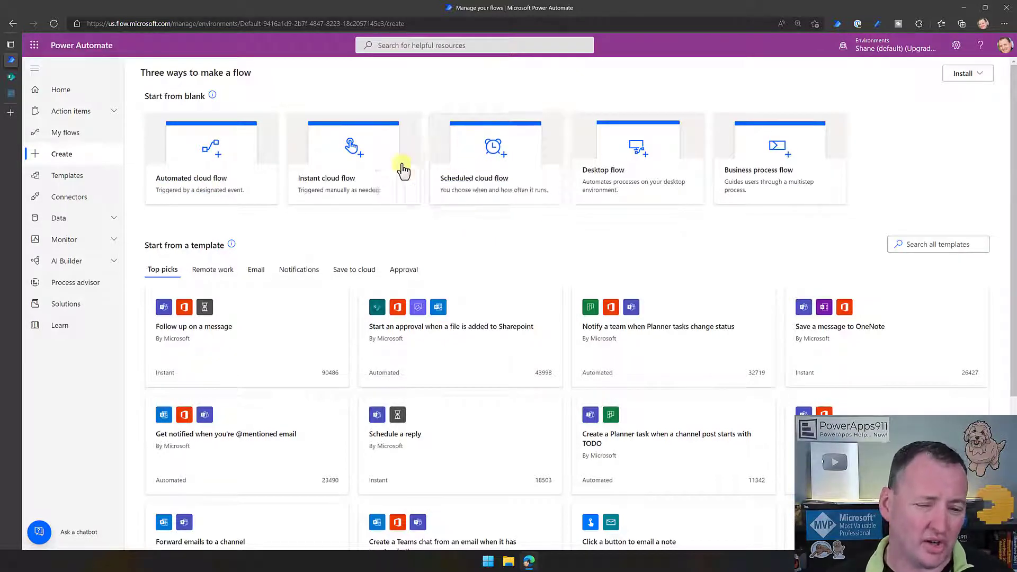
pyautogui.click(260, 161)
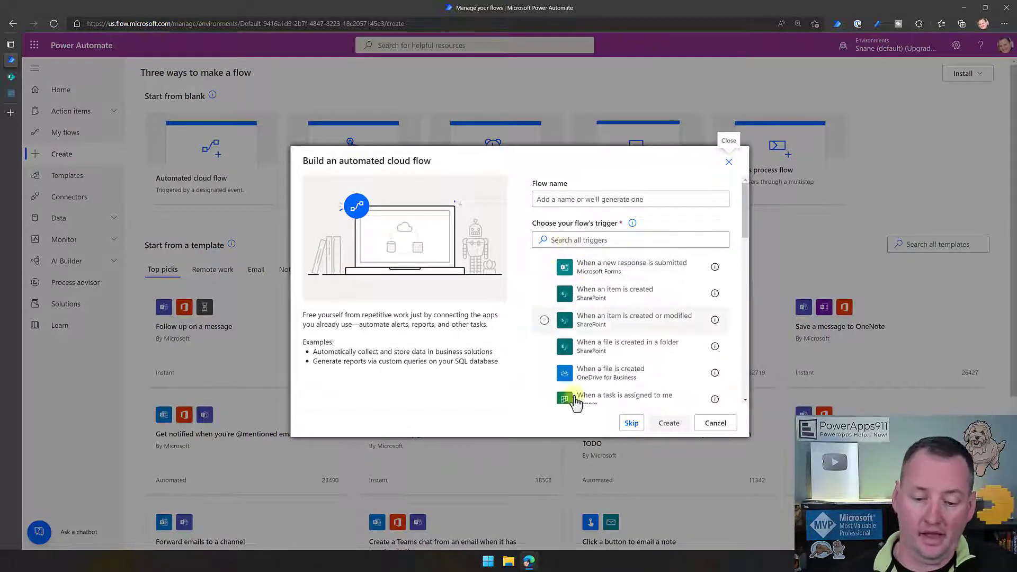
pyautogui.click(638, 423)
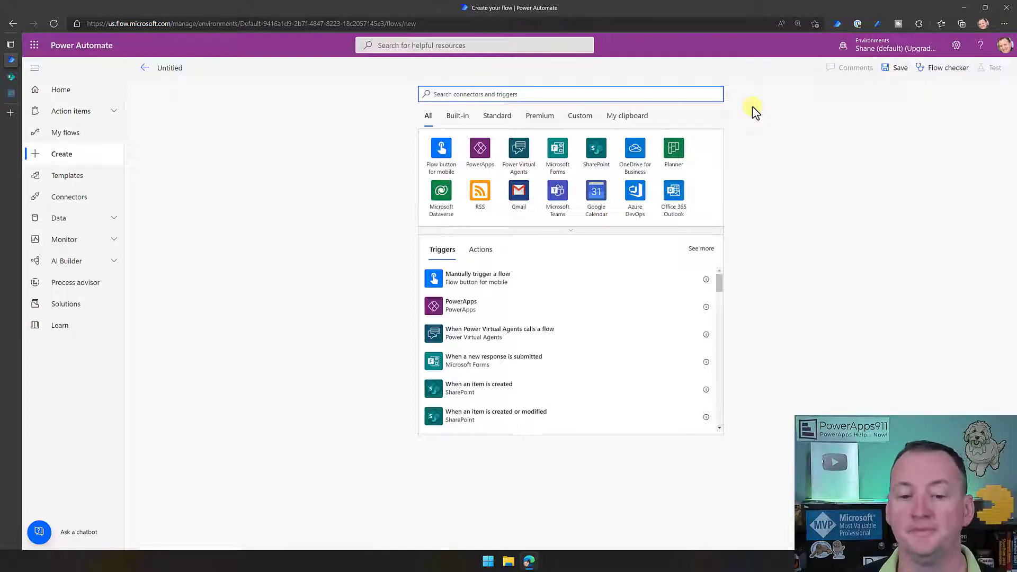
# Step: Add the SharePoint trigger "When an item is created or modified" for the Employees list on the PowerApps Videos site
pyautogui.click(599, 153)
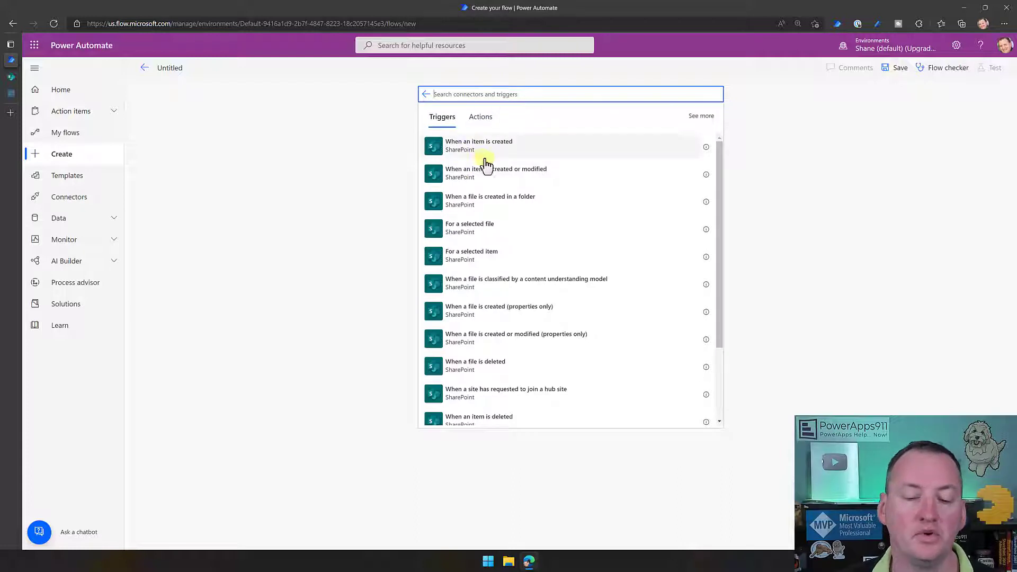
pyautogui.click(546, 182)
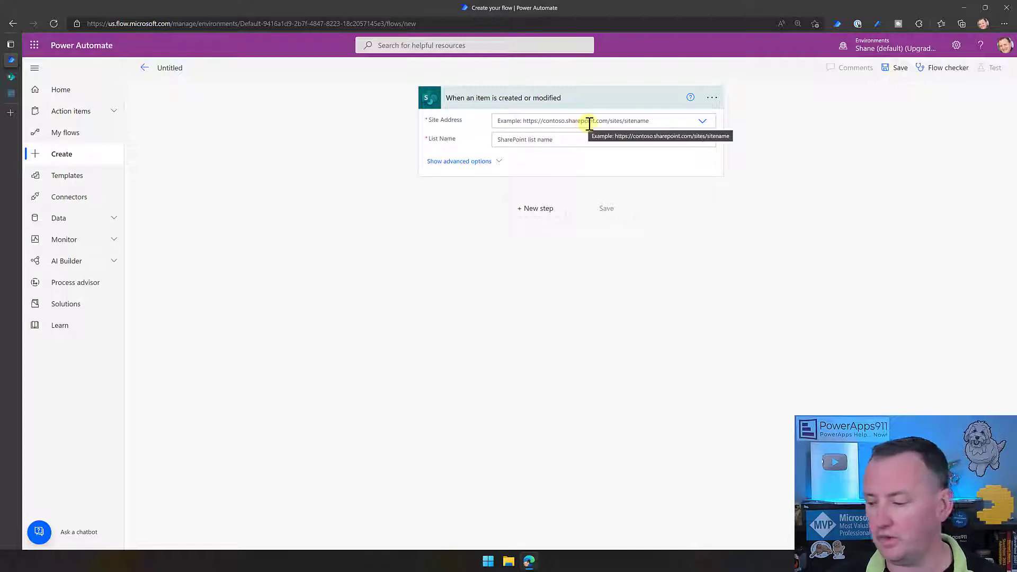
pyautogui.click(703, 124)
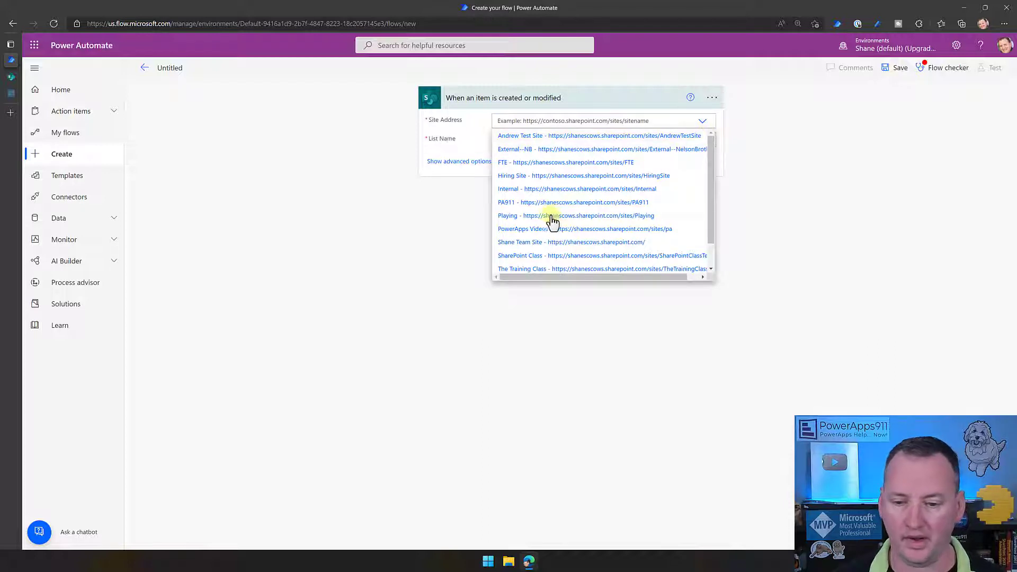
pyautogui.click(606, 233)
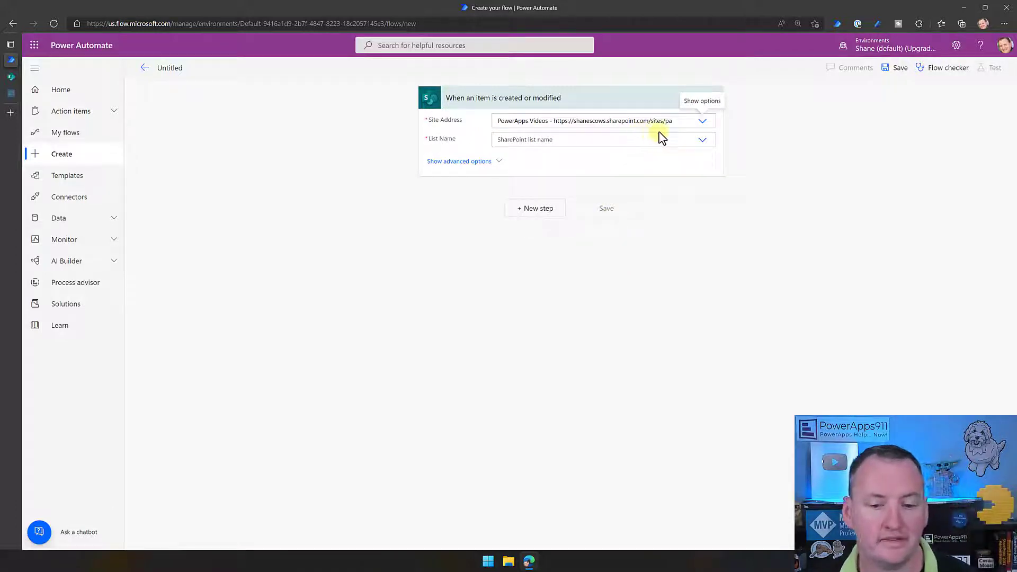
pyautogui.click(702, 141)
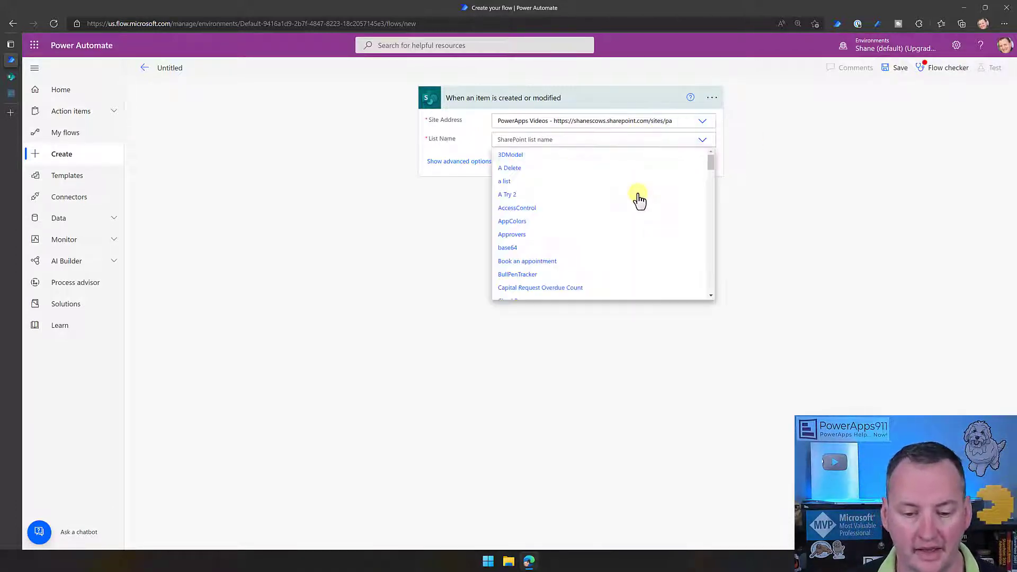
pyautogui.moveTo(711, 161); pyautogui.dragTo(711, 205)
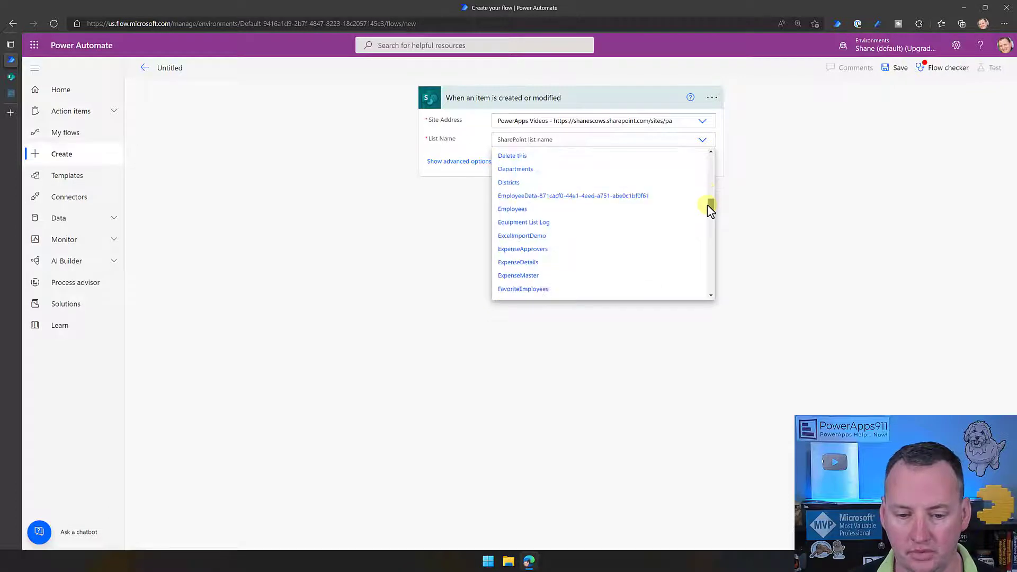
pyautogui.click(544, 208)
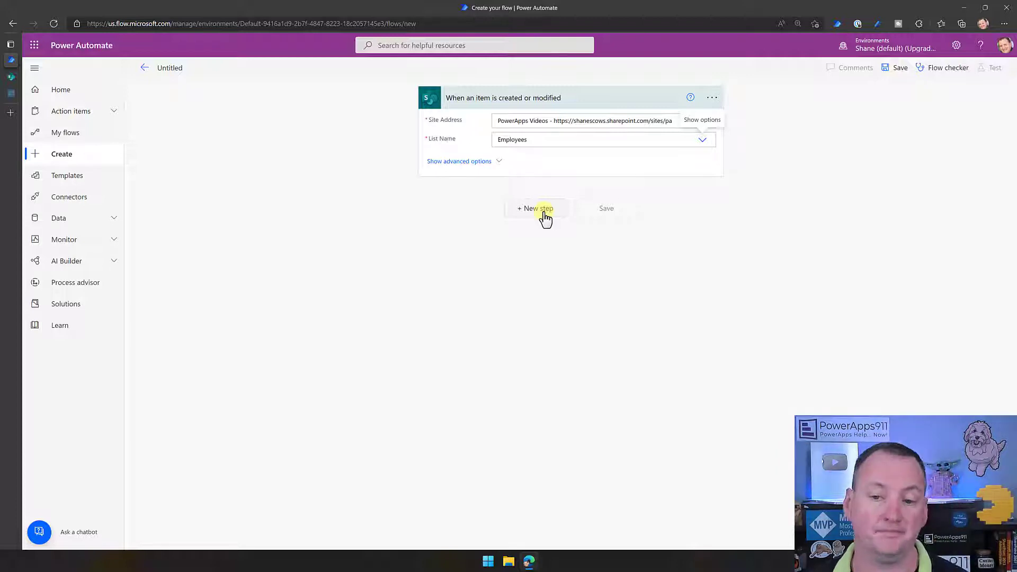
pyautogui.click(592, 165)
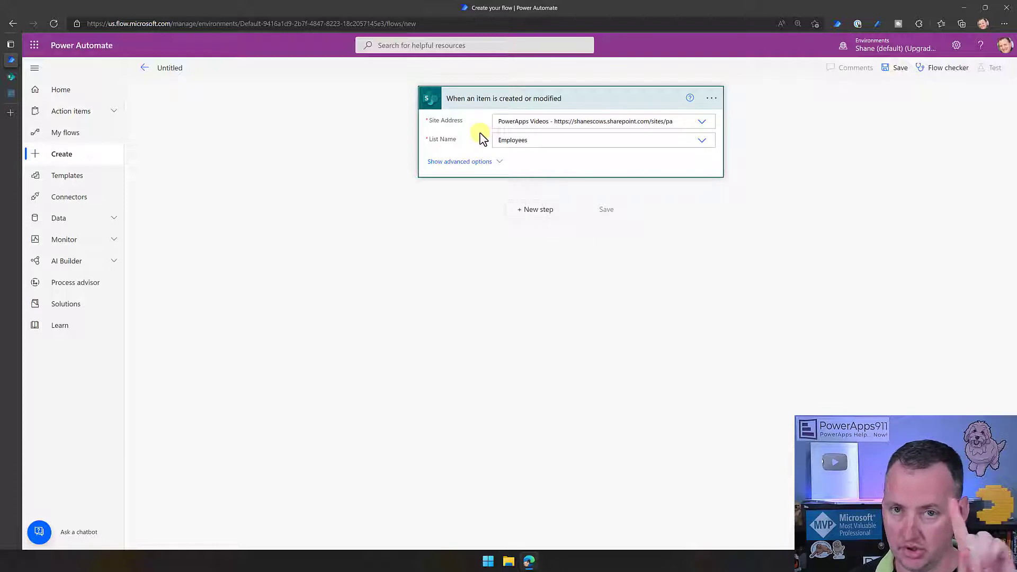
# Step: Add an Office 365 Outlook "Send an email (V2)" action after the SharePoint trigger
pyautogui.click(532, 212)
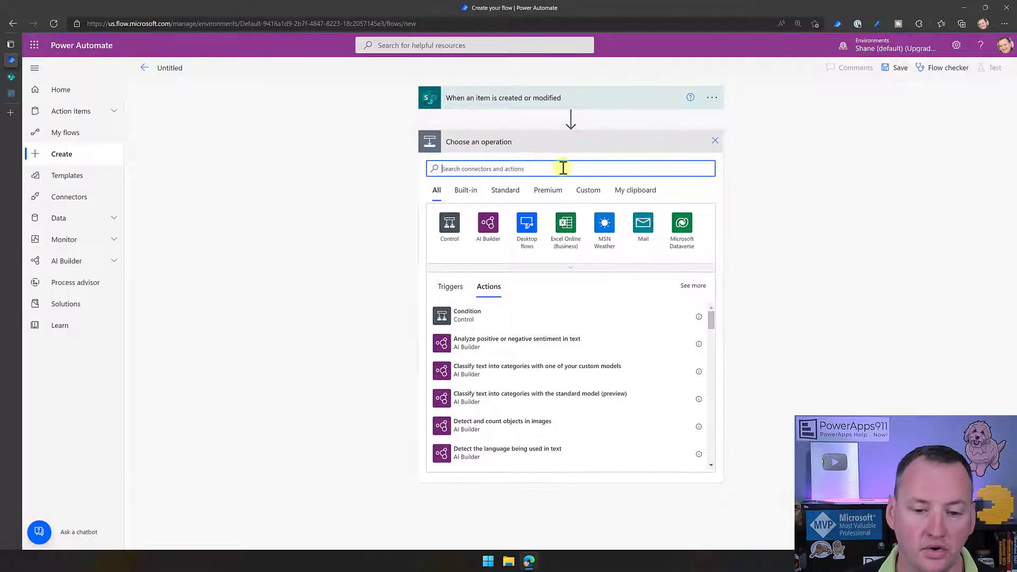
pyautogui.write('outlo')
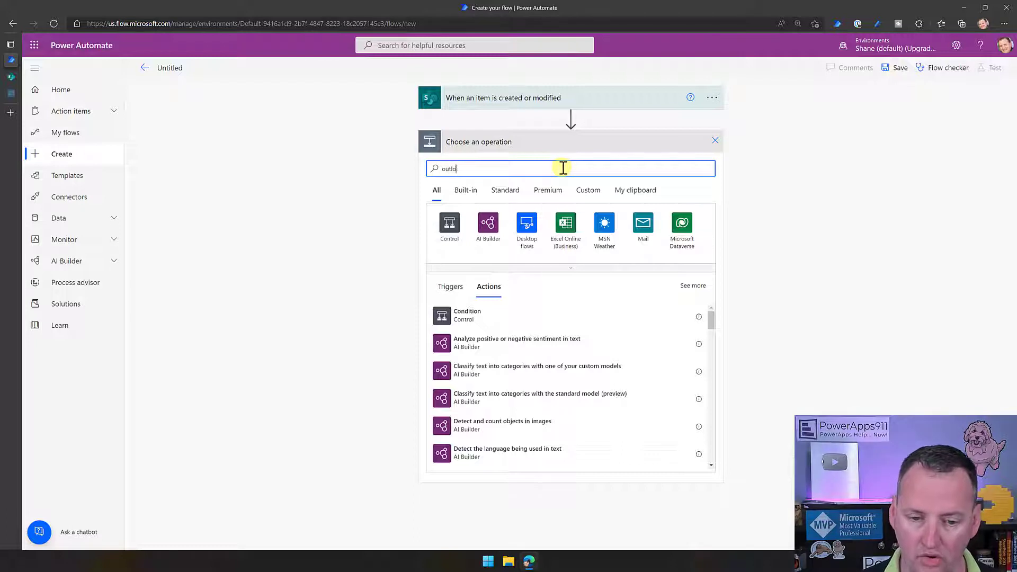
pyautogui.write('ok')
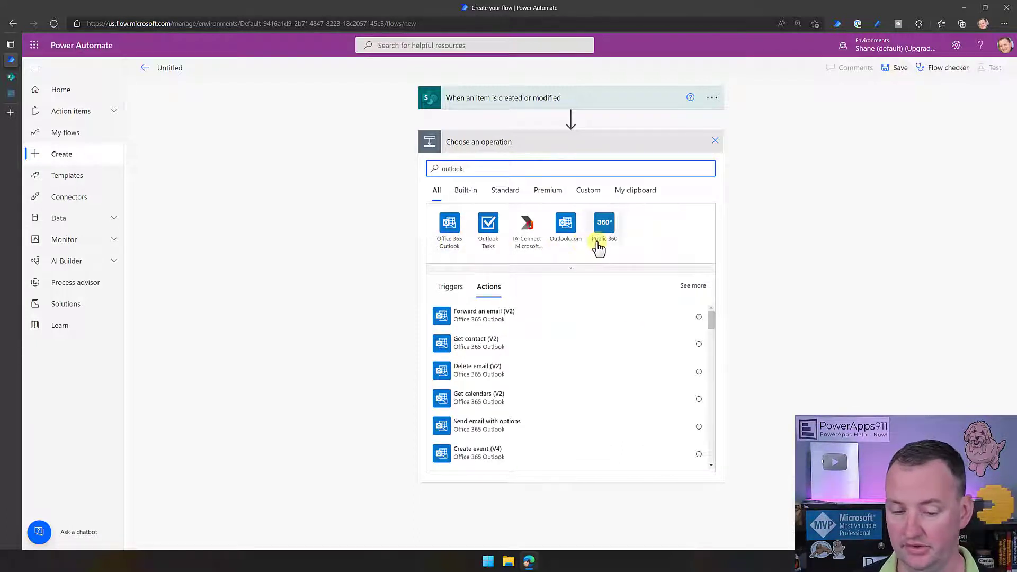
pyautogui.click(448, 226)
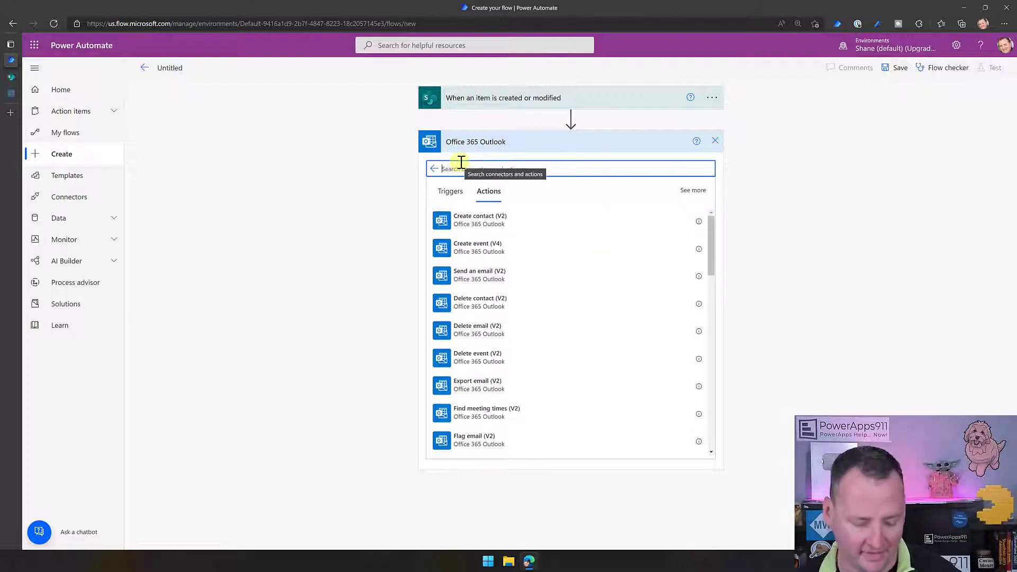
pyautogui.write('send')
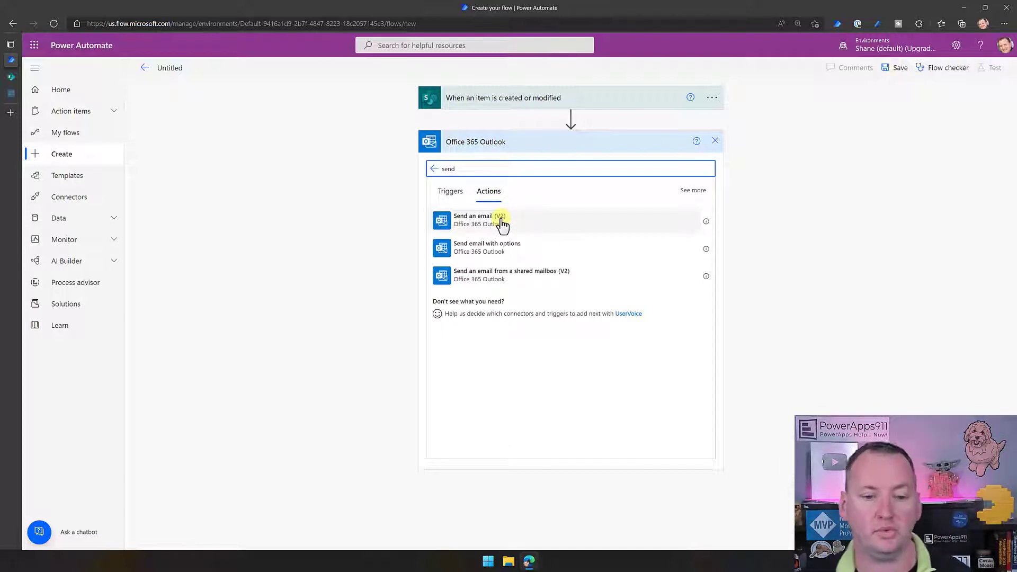
pyautogui.click(501, 220)
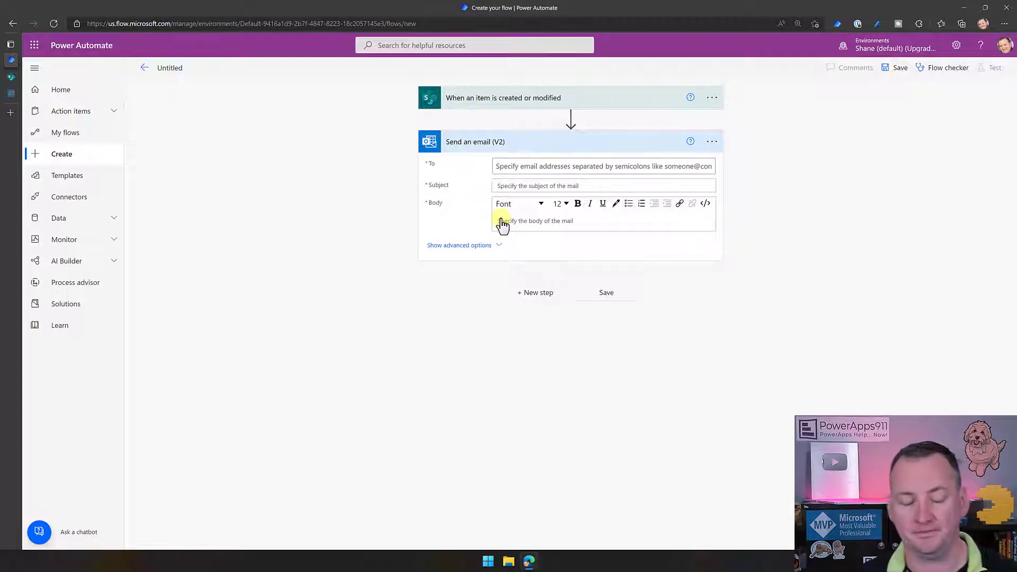
# Step: Address the email to the flow owner's work contact from the suggested people
pyautogui.click(559, 166)
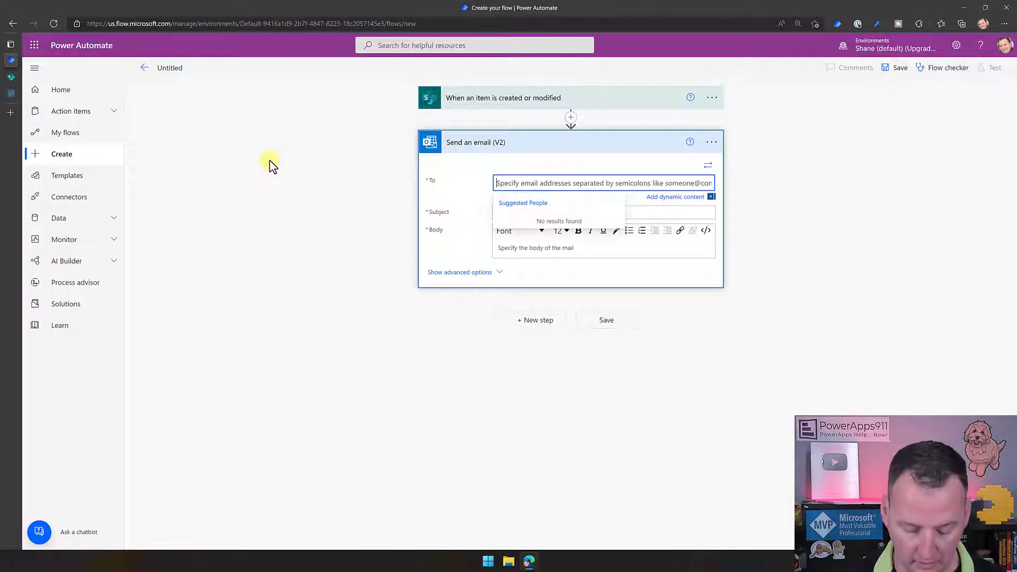
pyautogui.write('s')
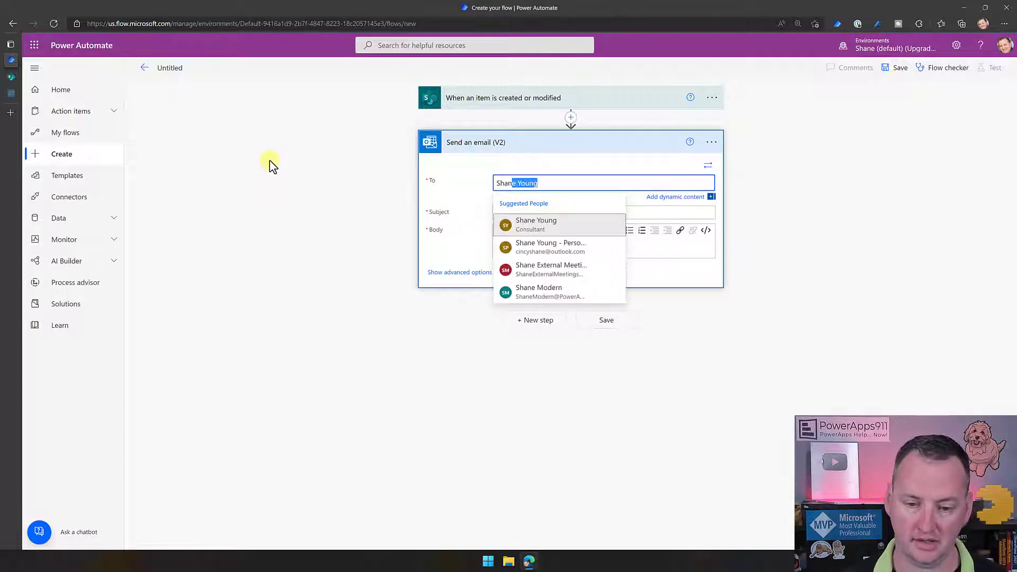
pyautogui.click(536, 224)
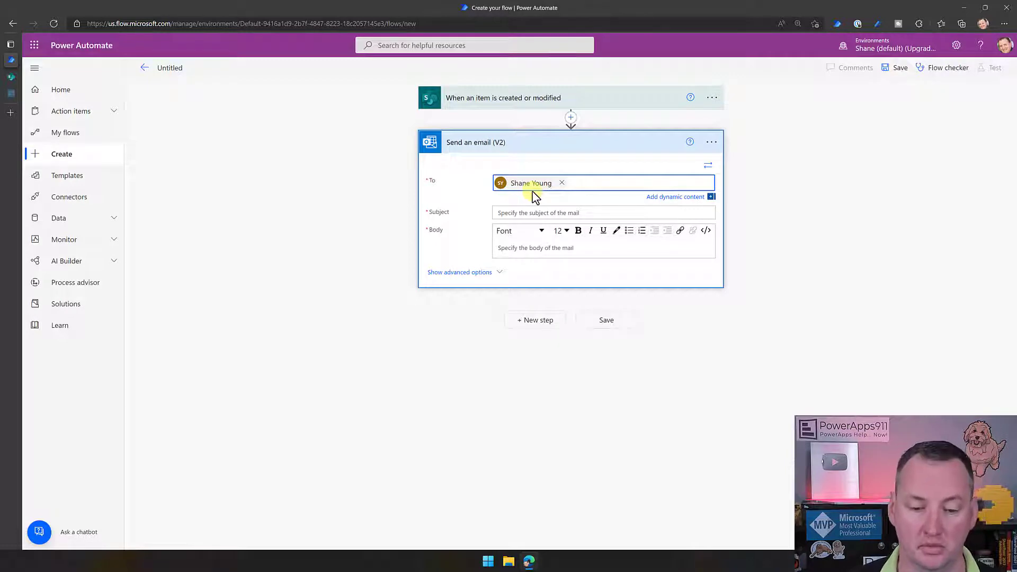
# Step: Set the email subject to "Someone updated" followed by the dynamic First Name and Last Name values and the word "record"
pyautogui.click(513, 213)
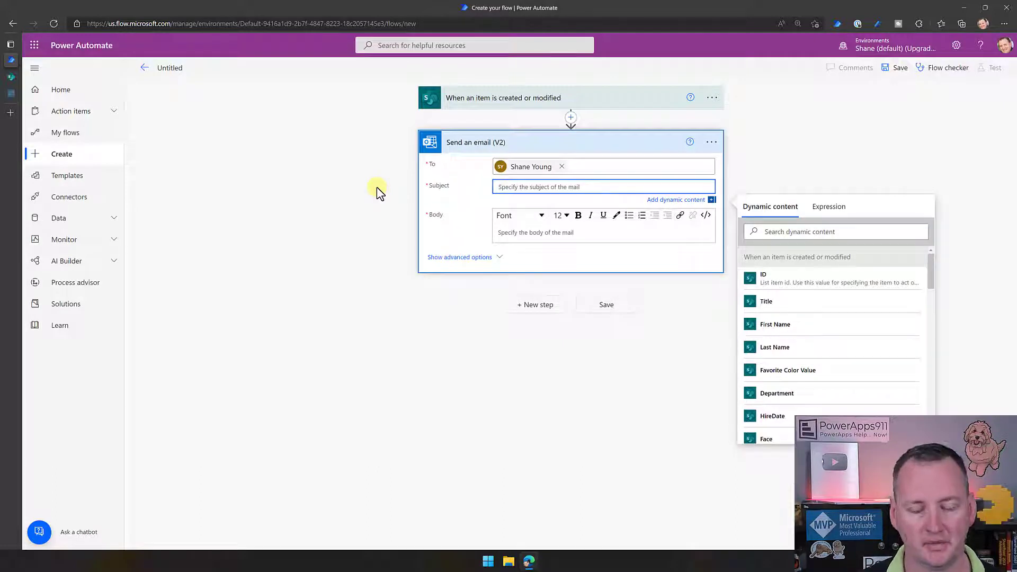
pyautogui.write('So')
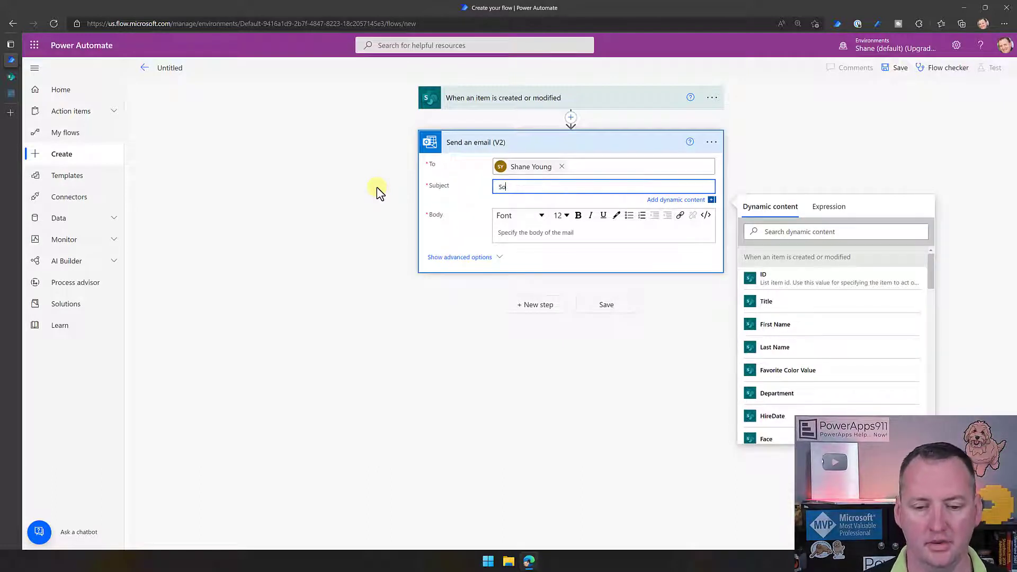
pyautogui.write('meone updated')
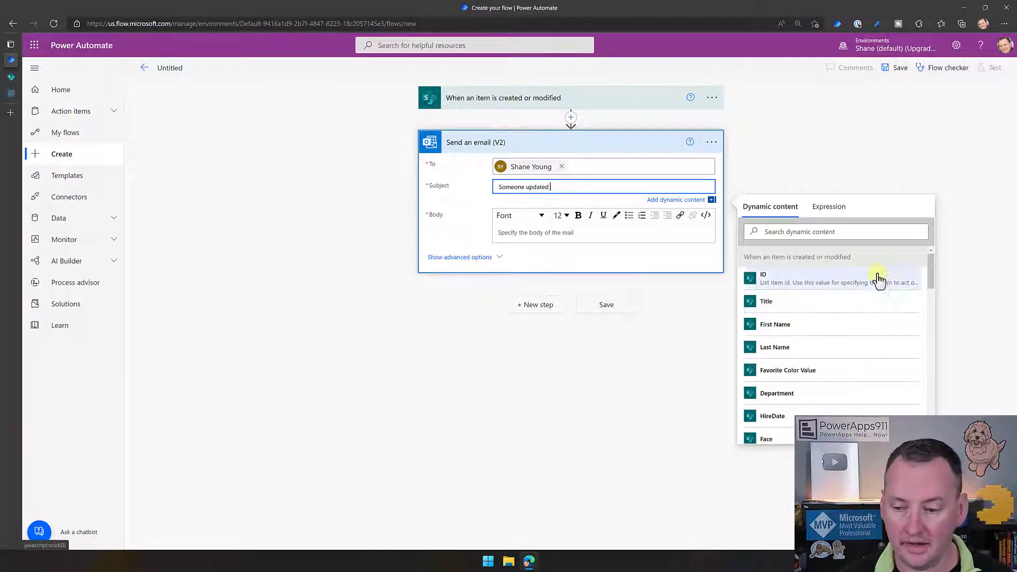
pyautogui.moveTo(930, 272); pyautogui.dragTo(929, 275)
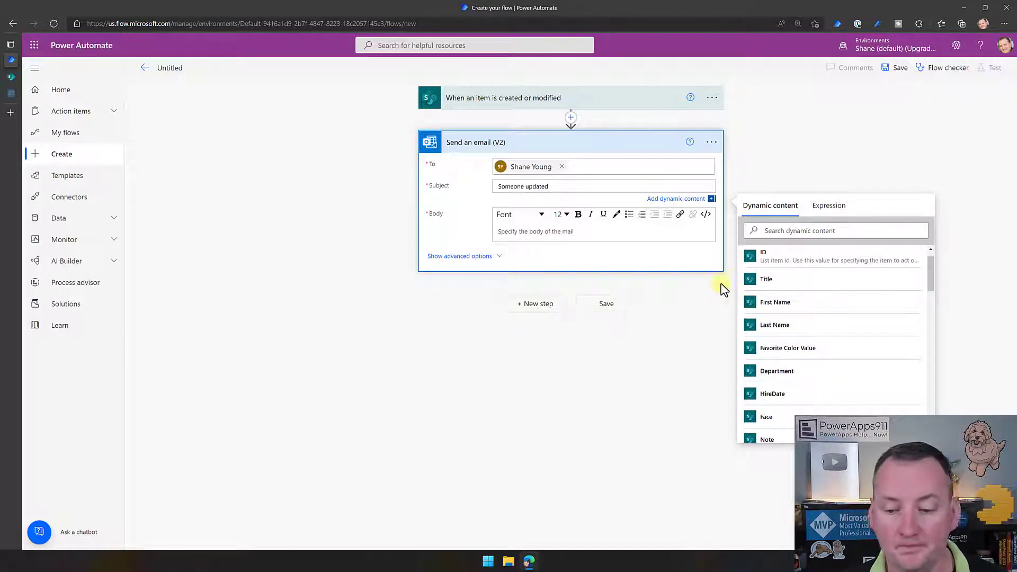
pyautogui.click(807, 313)
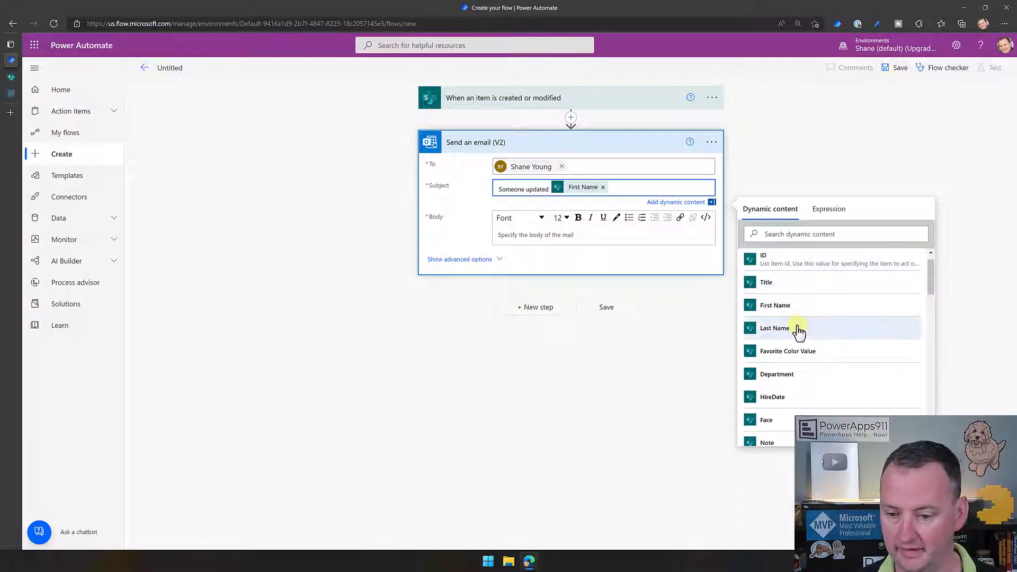
pyautogui.click(798, 329)
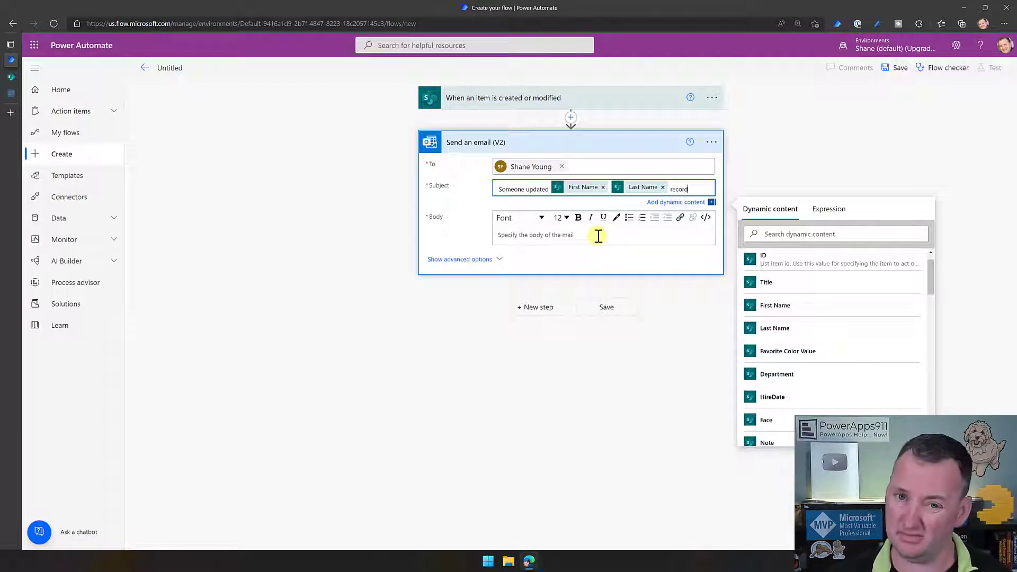
# Step: Write the email body as "It was modified by" followed by the dynamic Modified By DisplayName value
pyautogui.click(598, 236)
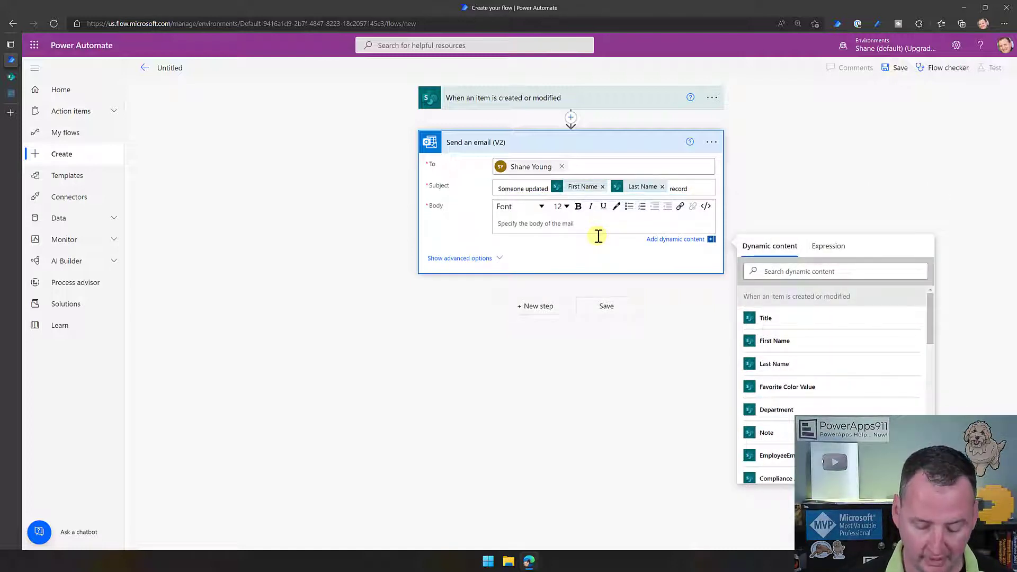
pyautogui.click(598, 236)
pyautogui.write('It was mo')
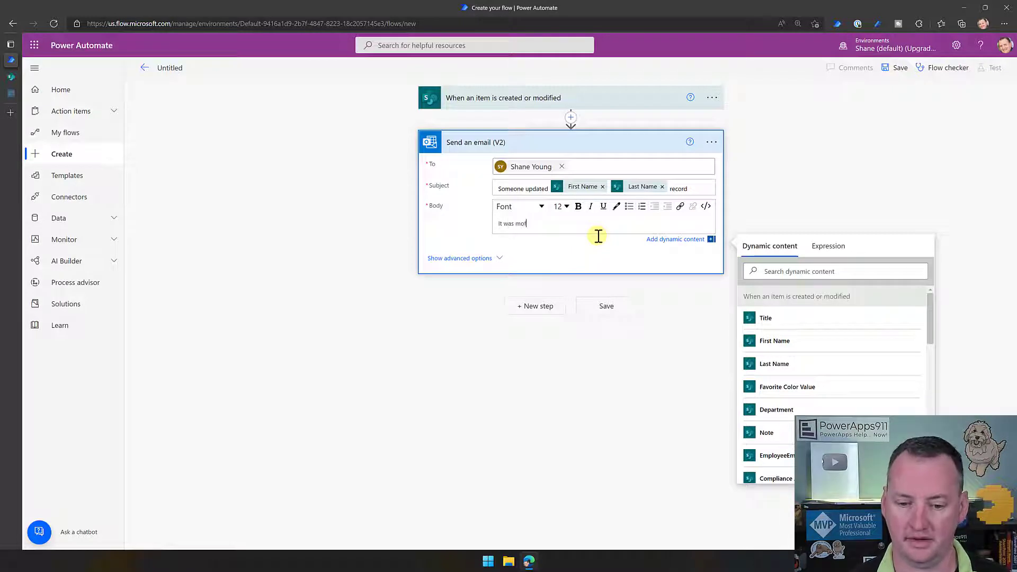
pyautogui.write('dified by')
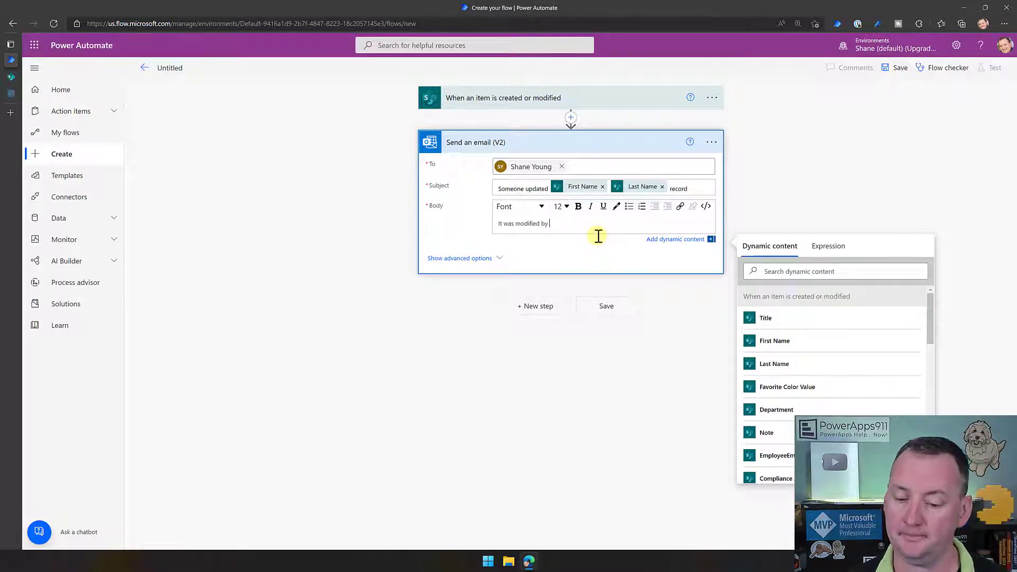
pyautogui.scroll(-3, 842, 381)
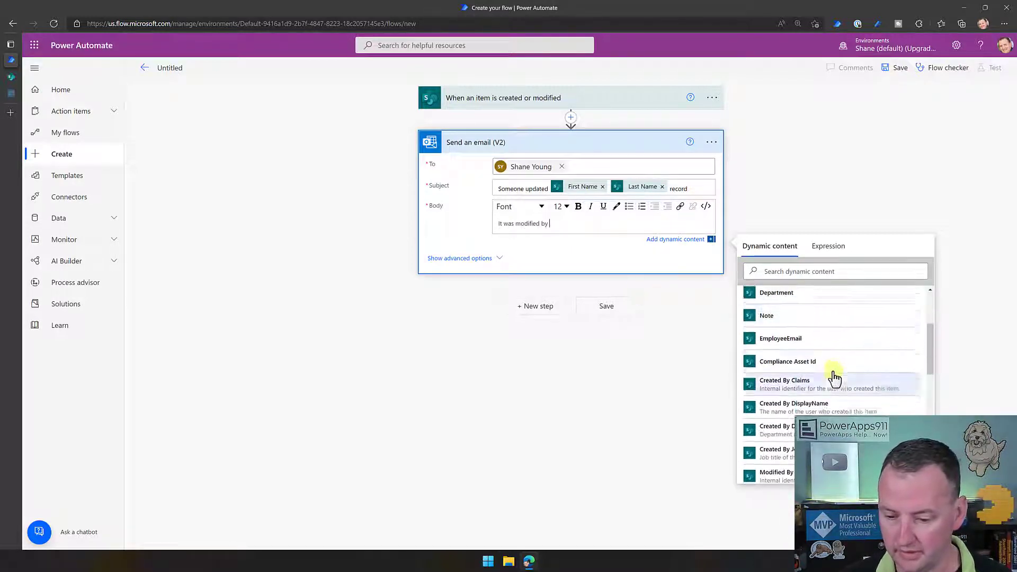
pyautogui.scroll(-3, 834, 378)
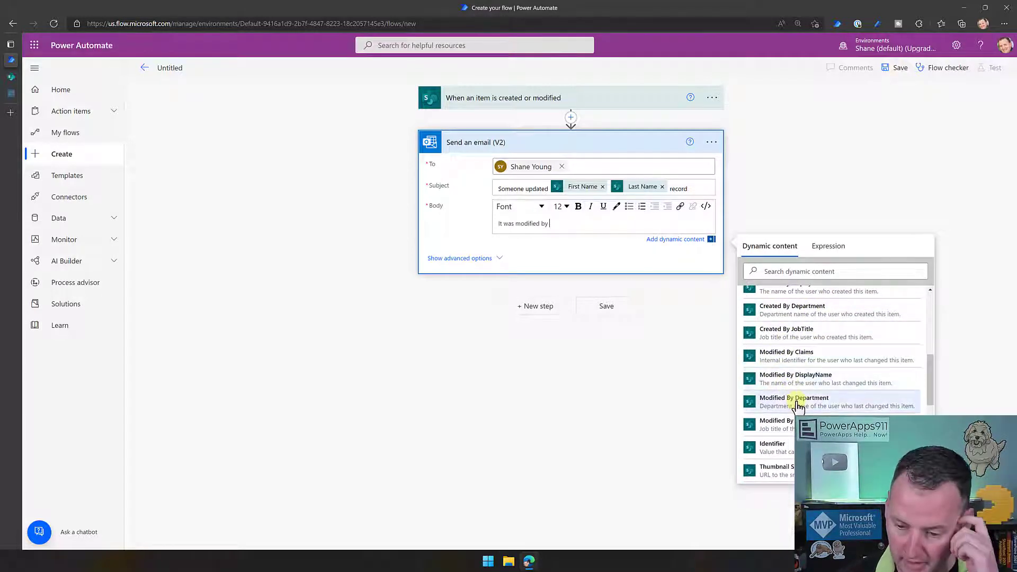
pyautogui.click(799, 379)
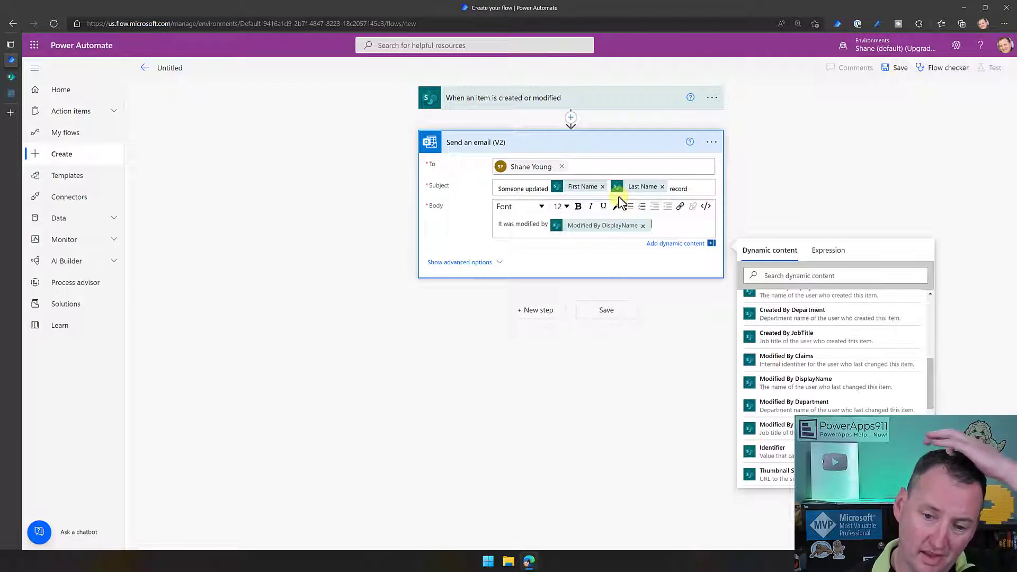
# Step: Rename the untitled flow as "Petri Demo" and save it
pyautogui.click(169, 69)
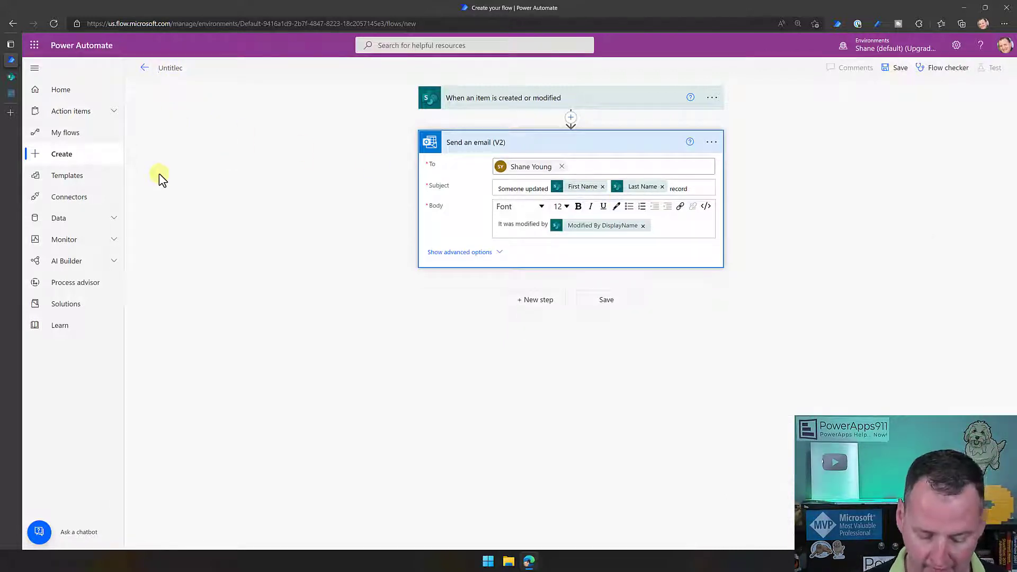
pyautogui.hotkey('ctrl', 'a')
pyautogui.press('BackSpace')
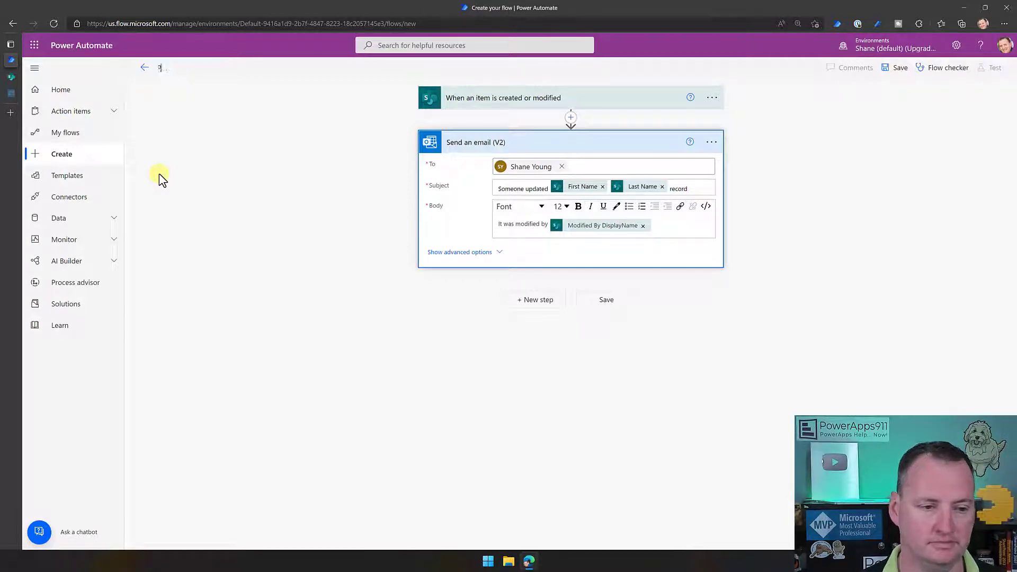
pyautogui.write('Petri Demo')
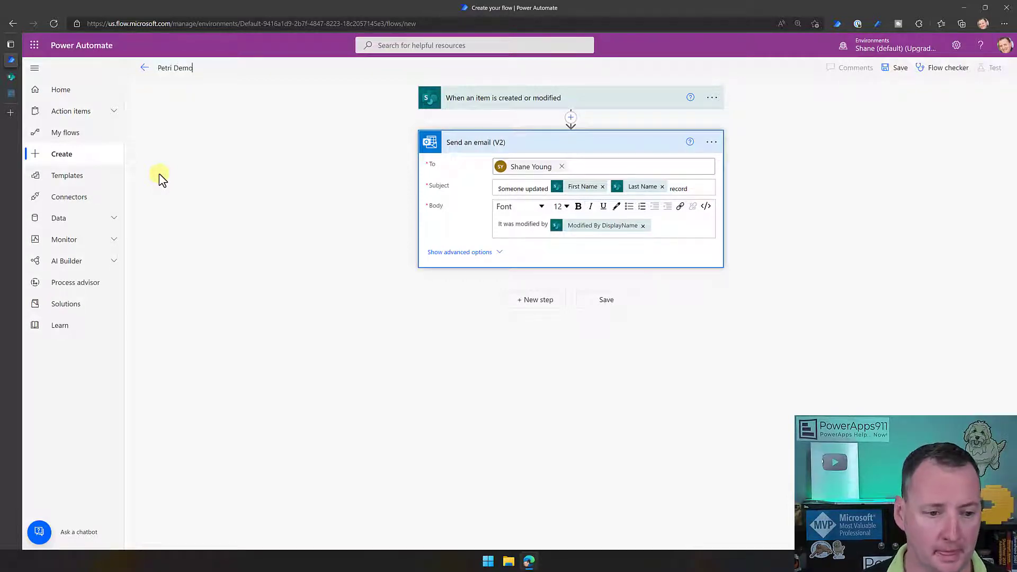
pyautogui.click(893, 69)
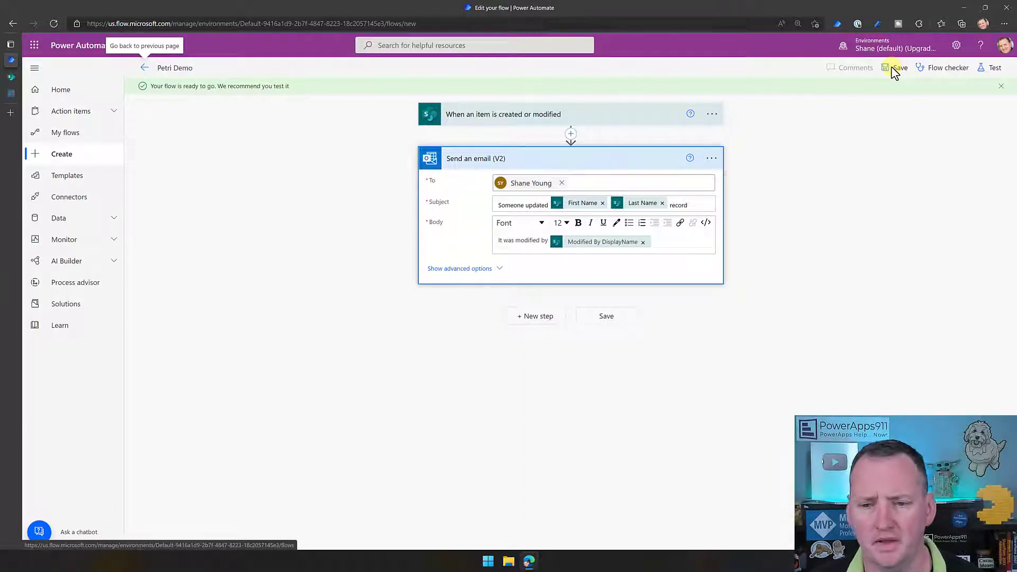
# Step: Start a manual test run of the flow
pyautogui.click(985, 77)
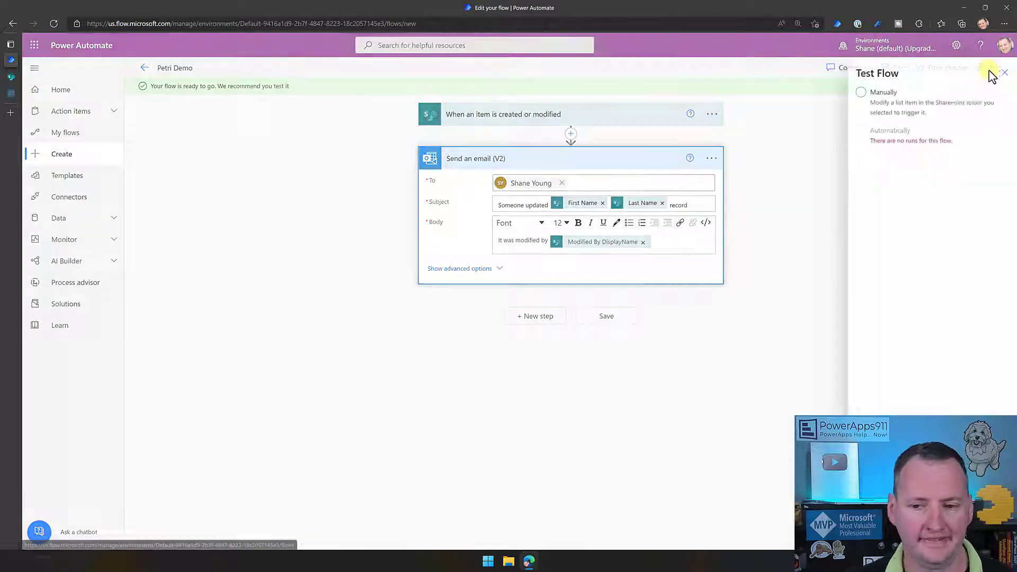
pyautogui.click(873, 96)
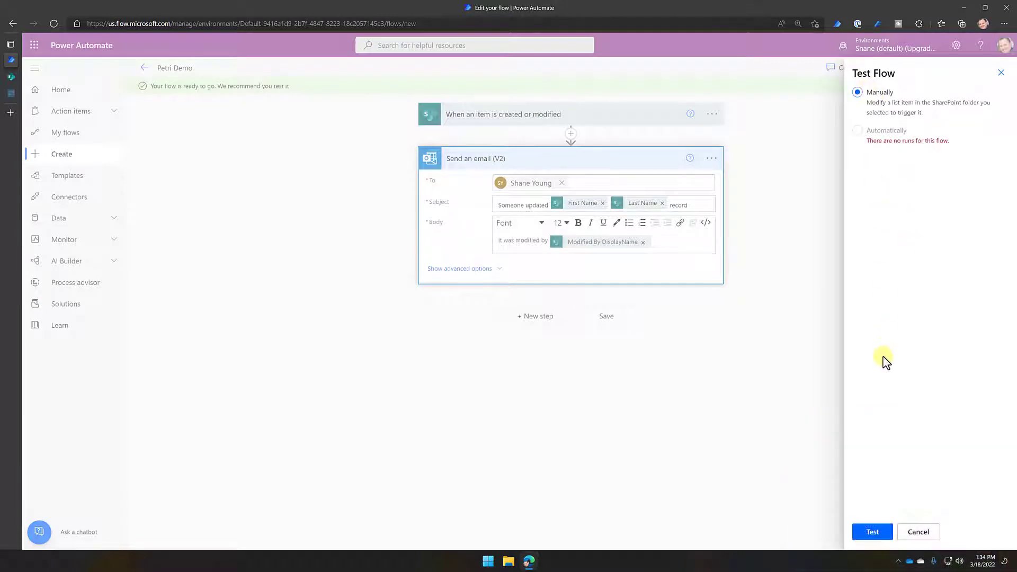
pyautogui.click(881, 536)
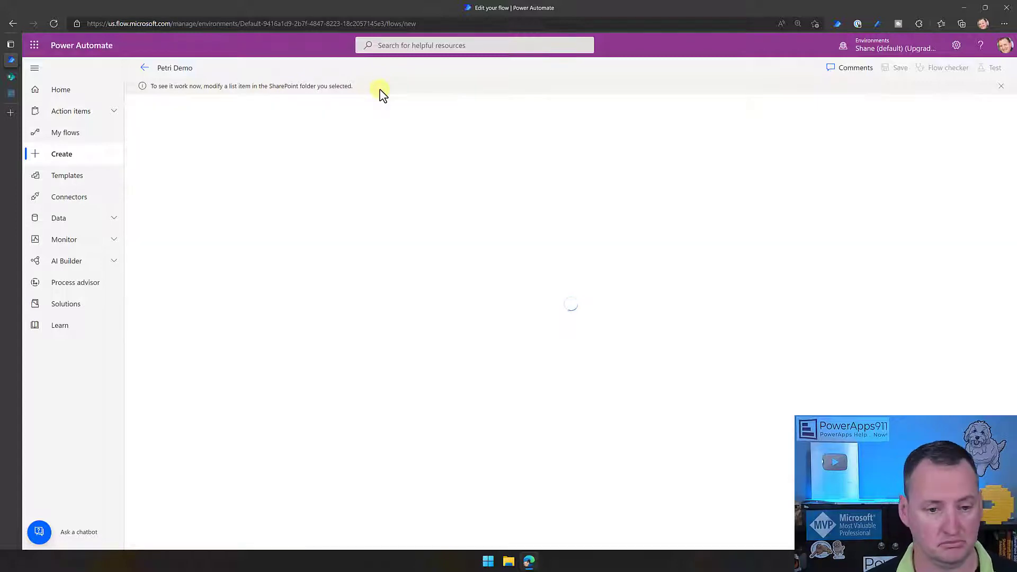
# Step: In the SharePoint Employees list, change the Truck Driver item's Favorite Color to Blue and save the item to trigger the flow
pyautogui.click(11, 76)
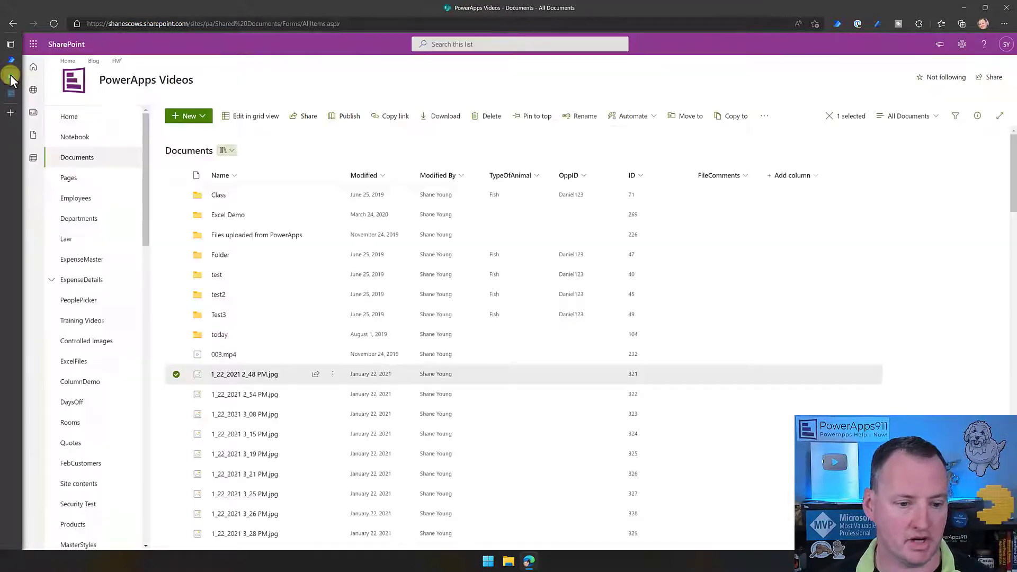
pyautogui.click(93, 201)
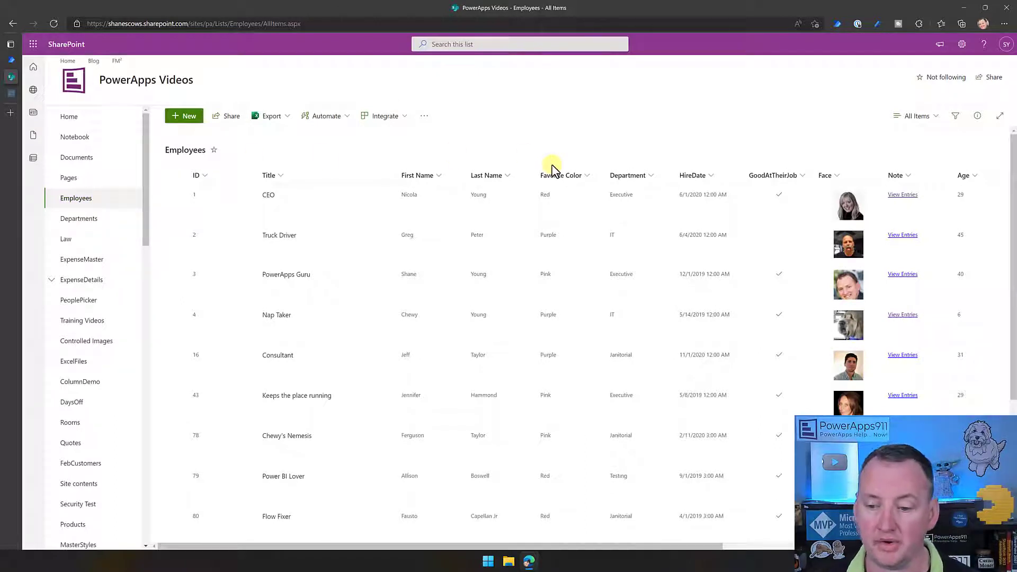
pyautogui.click(287, 238)
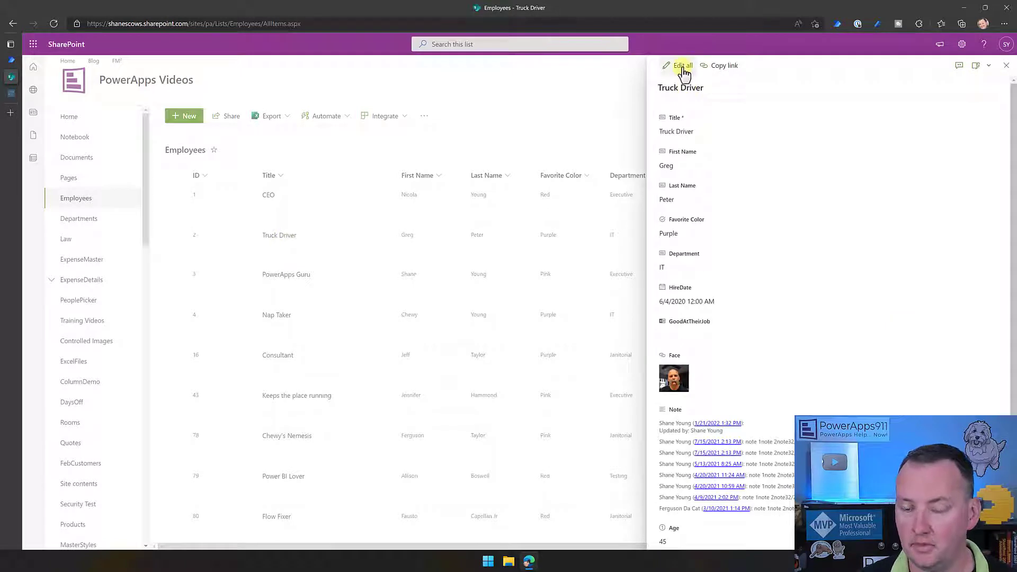
pyautogui.click(681, 65)
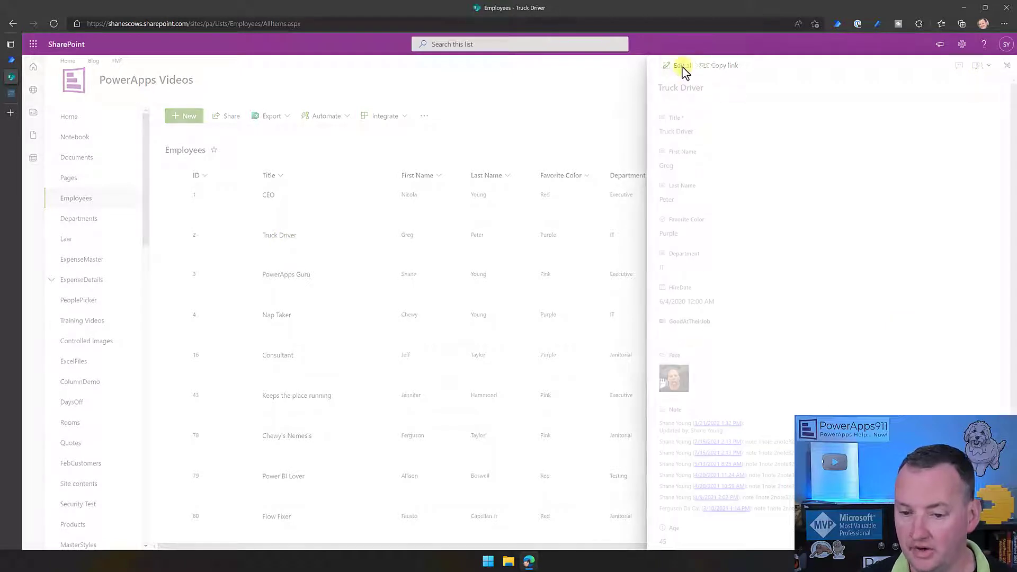
pyautogui.click(711, 240)
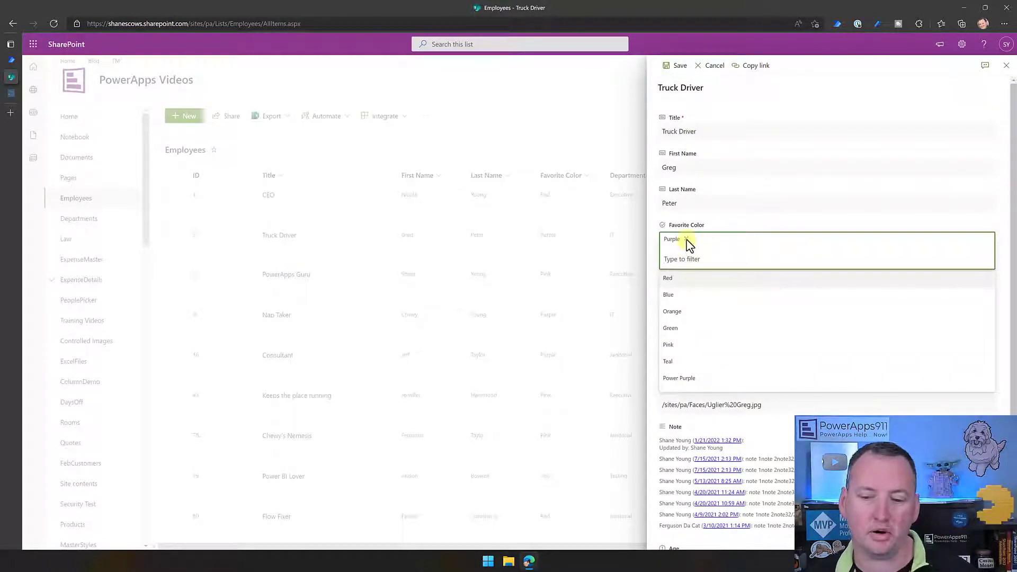
pyautogui.click(686, 239)
pyautogui.click(690, 243)
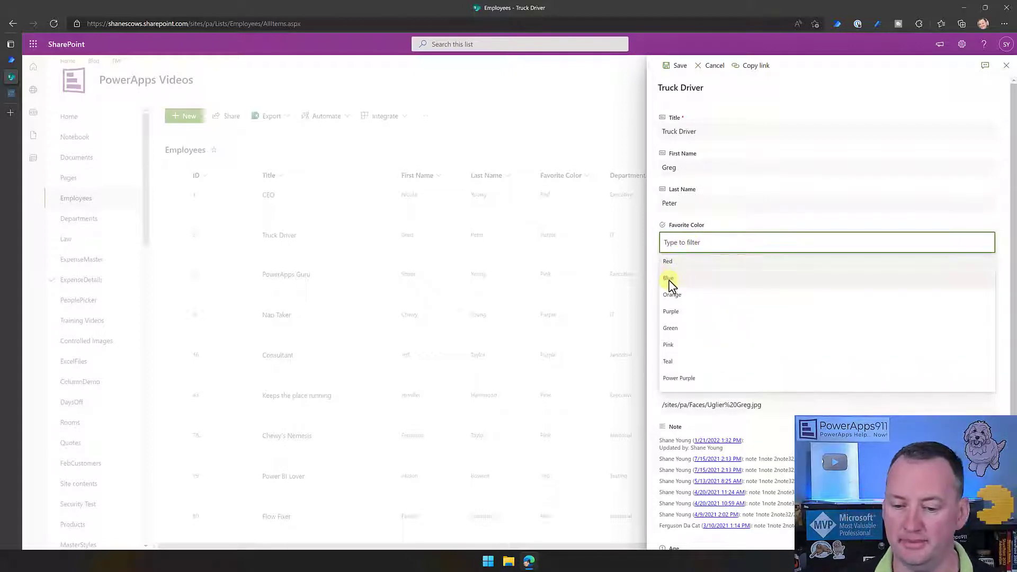
pyautogui.click(670, 283)
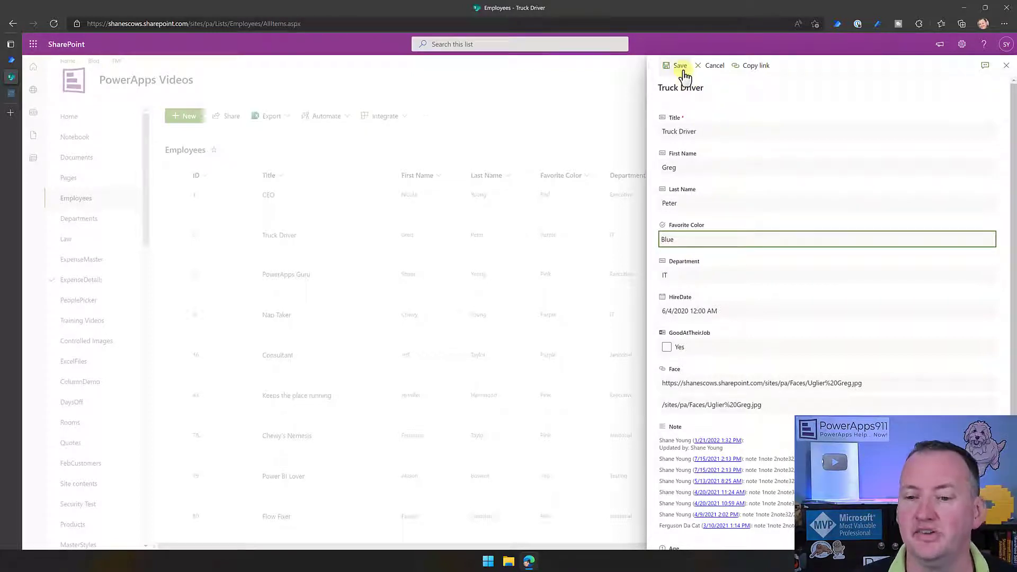
pyautogui.click(683, 68)
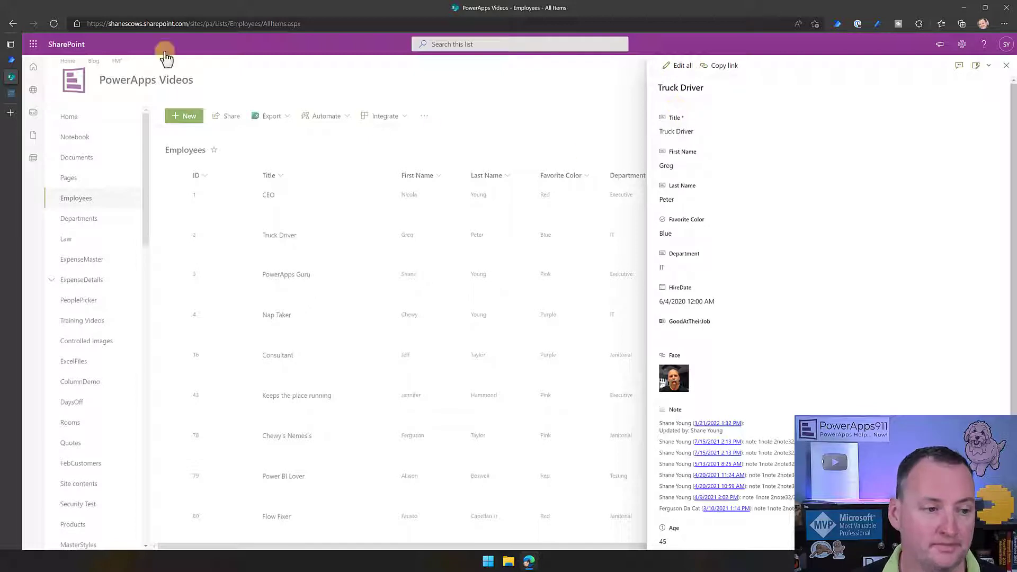
# Step: Back in Power Automate, review the test run's trigger and email action details, and read the notification email before closing it
pyautogui.moveTo(14, 63)
pyautogui.click(53, 60)
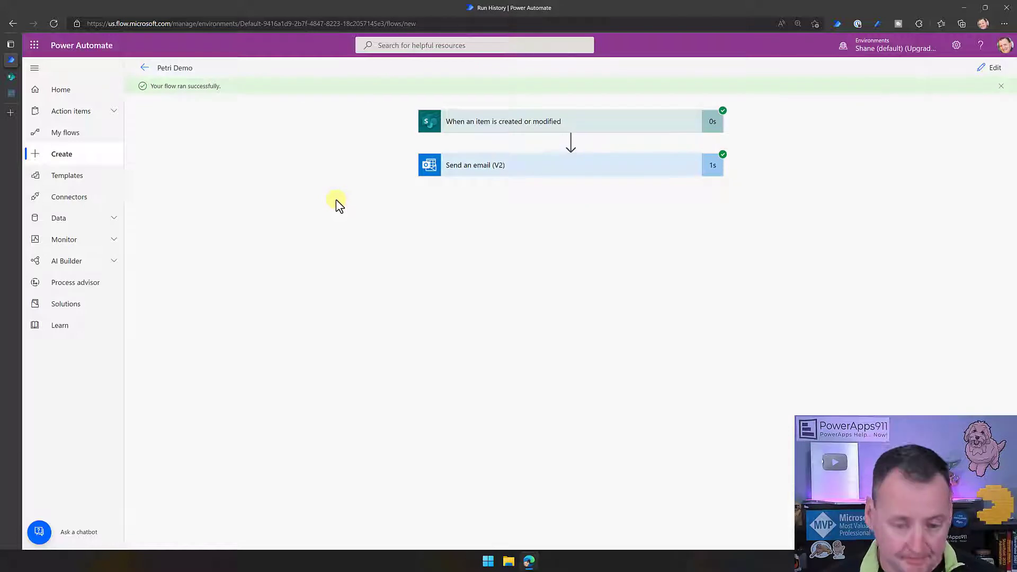
pyautogui.click(558, 126)
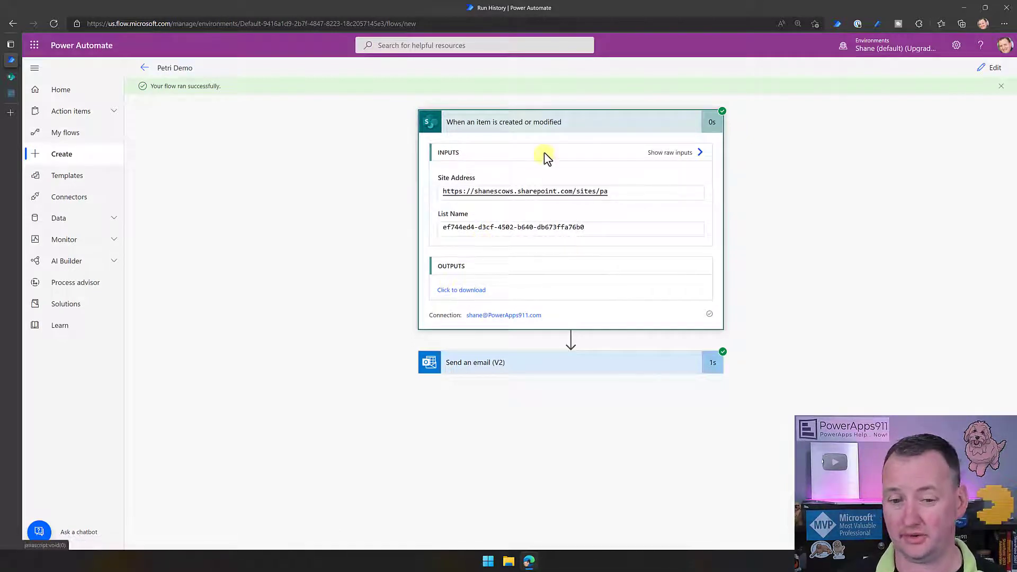
pyautogui.click(558, 127)
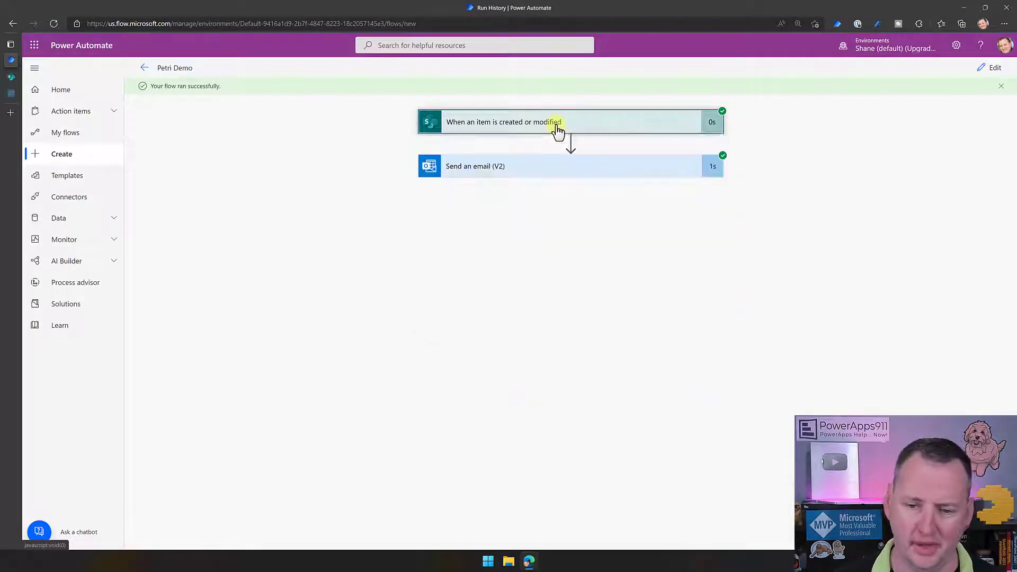
pyautogui.click(514, 167)
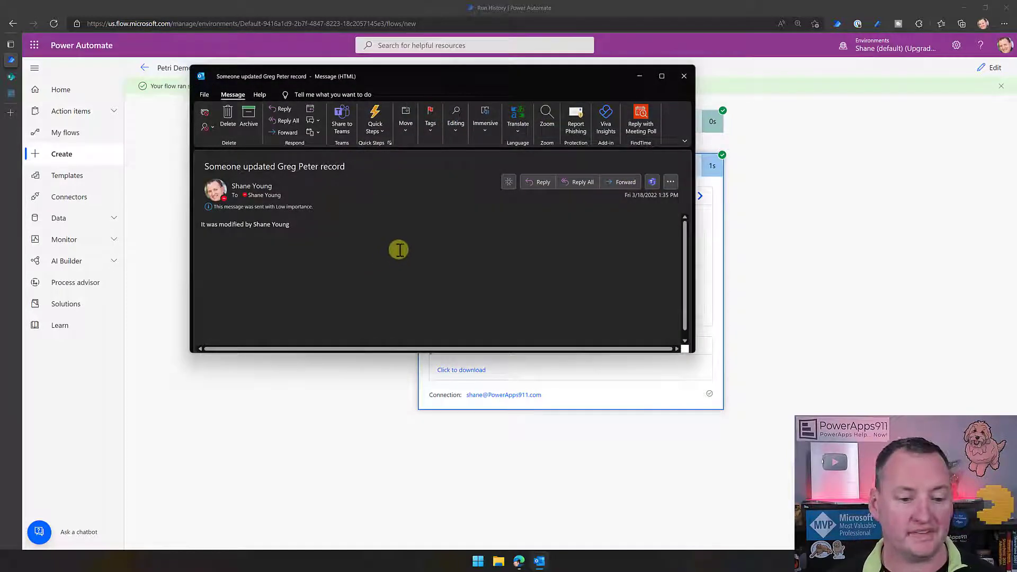
pyautogui.moveTo(245, 184)
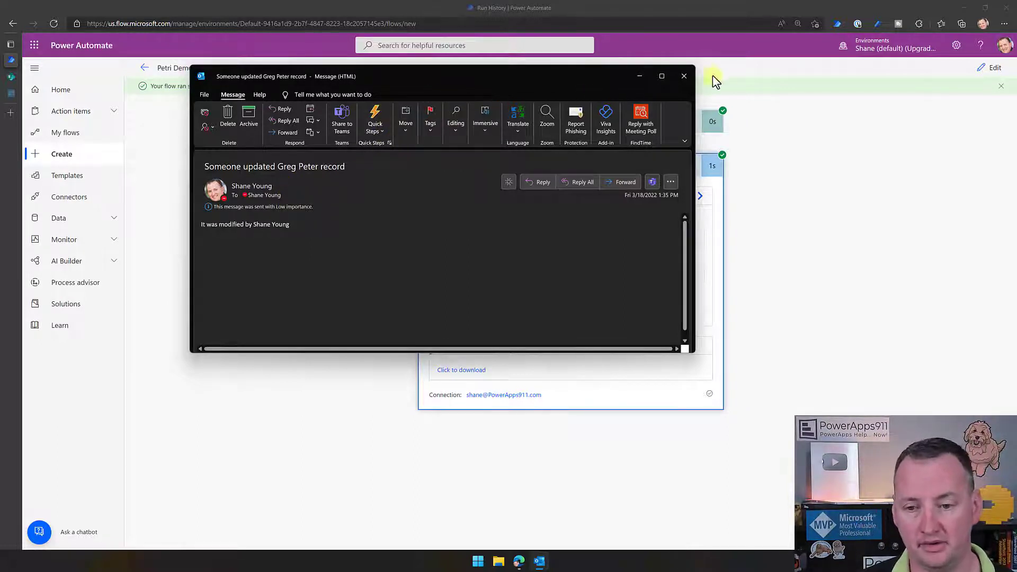
pyautogui.click(683, 76)
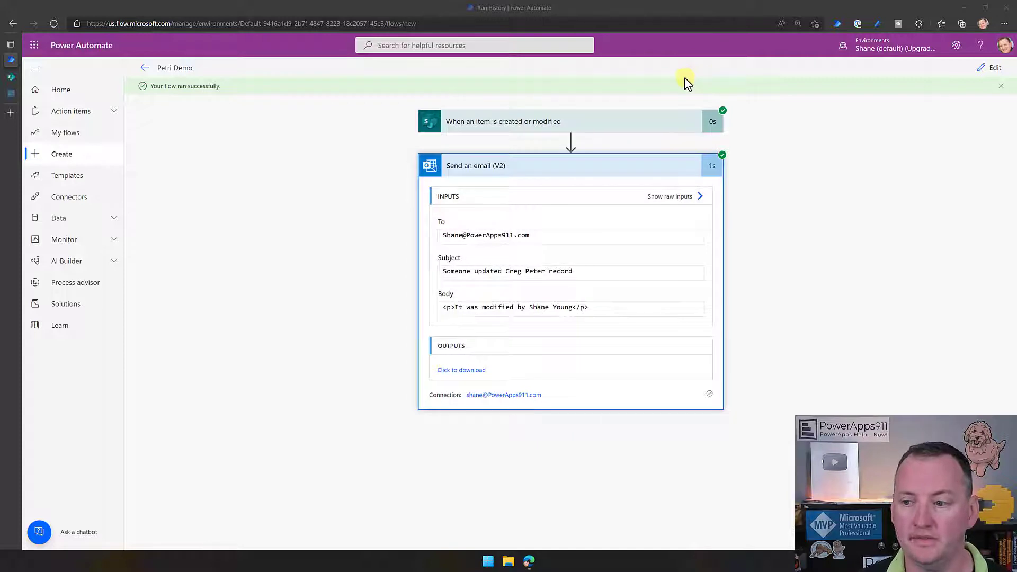
# Step: Reopen the flow for editing and insert an Office 365 Users "Get manager (V2)" action between the trigger and the email action
pyautogui.click(988, 68)
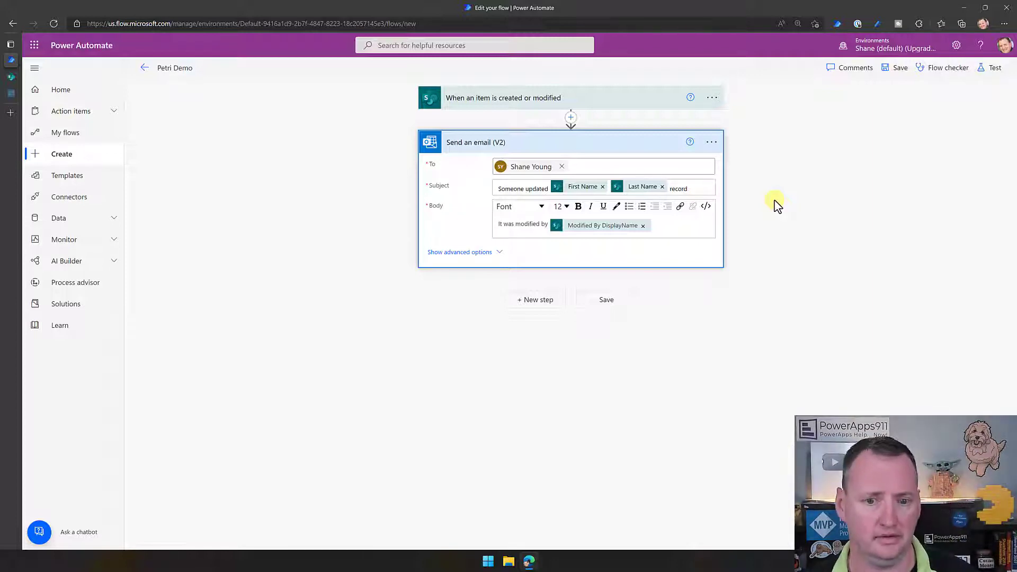
pyautogui.click(570, 119)
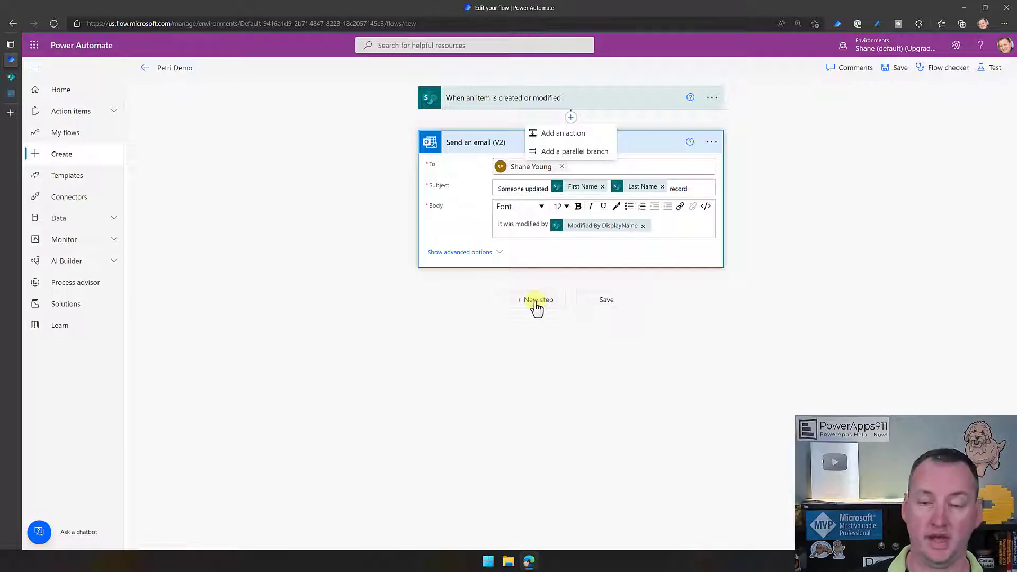
pyautogui.click(563, 133)
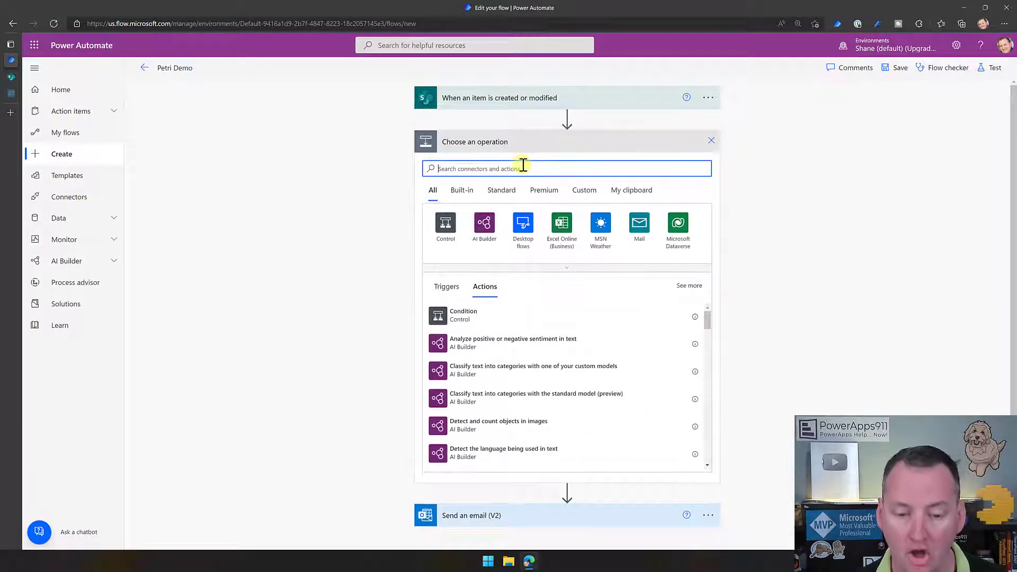
pyautogui.write('users')
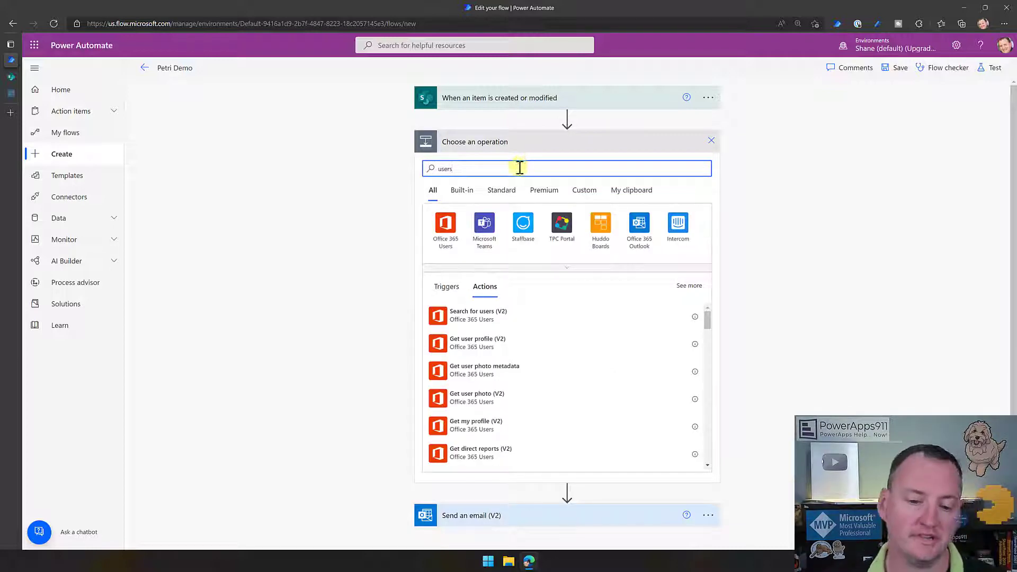
pyautogui.click(451, 233)
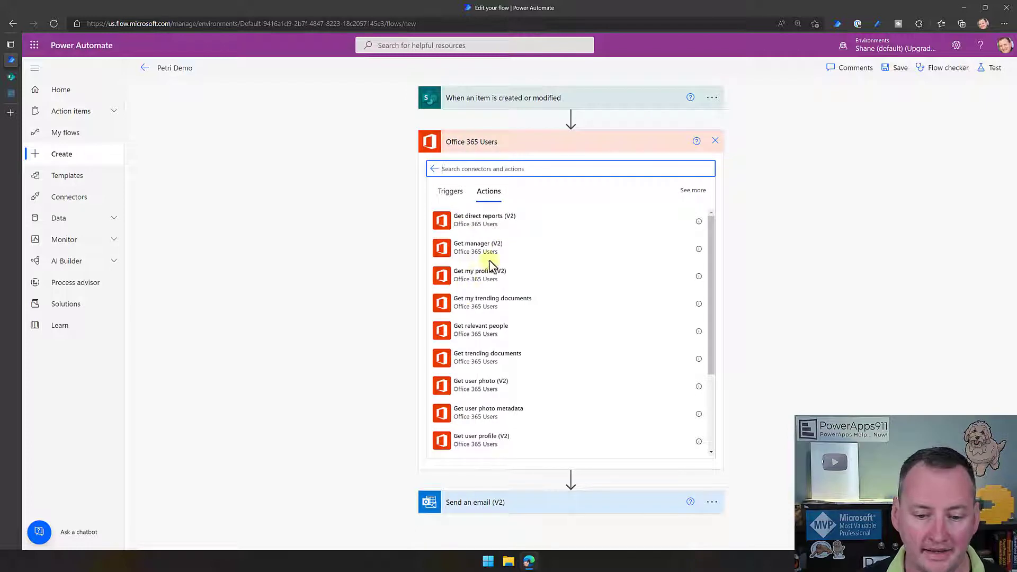
pyautogui.click(499, 253)
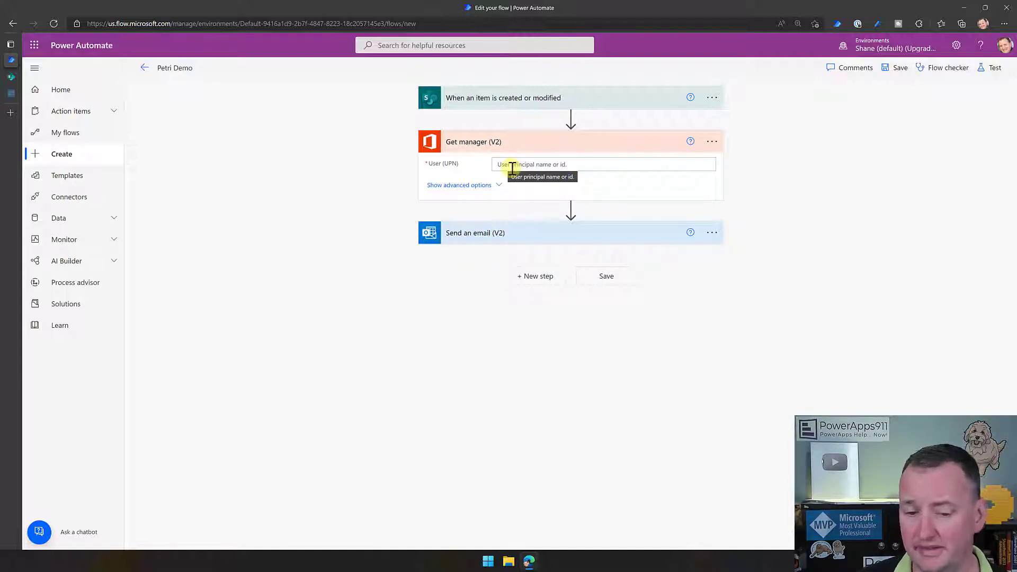
# Step: Set the Get manager action's User (UPN) to the dynamic Modified By Email value
pyautogui.click(513, 163)
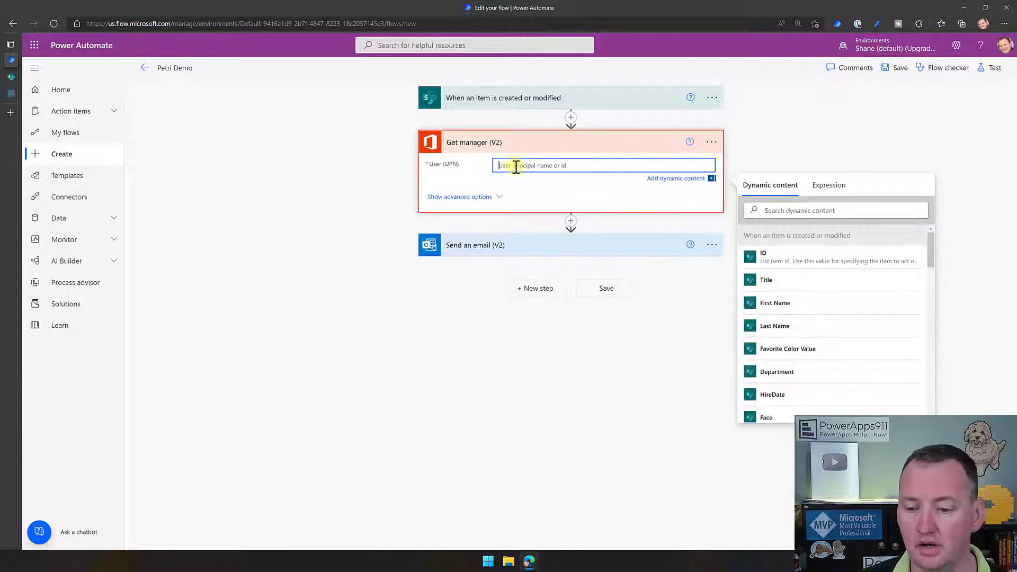
pyautogui.click(799, 210)
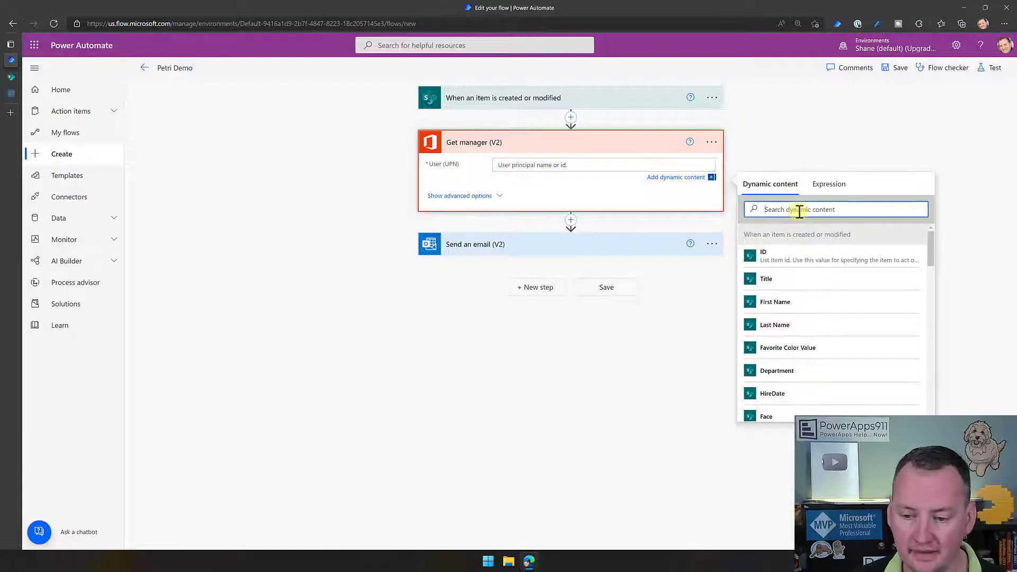
pyautogui.write('email')
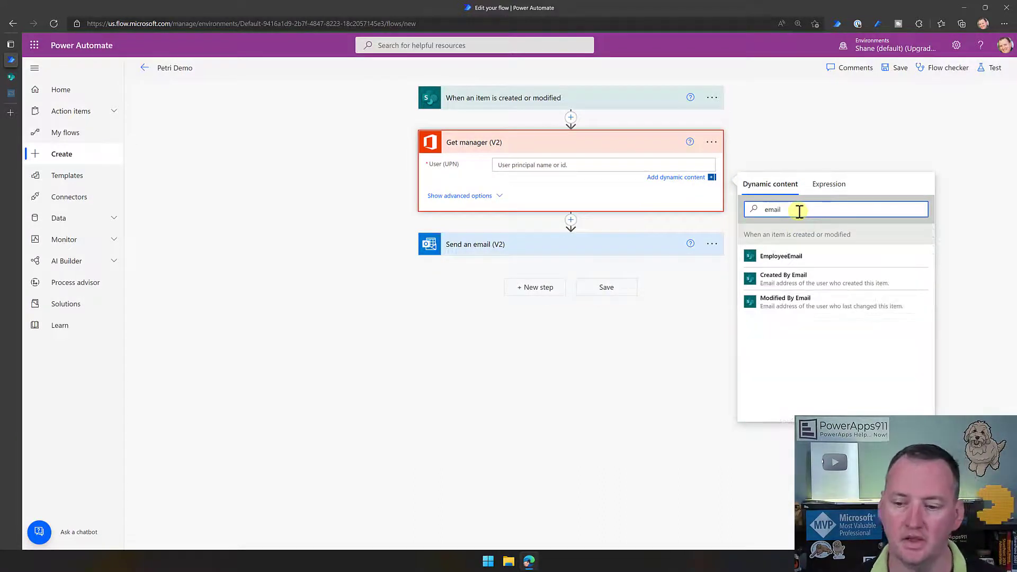
pyautogui.click(807, 305)
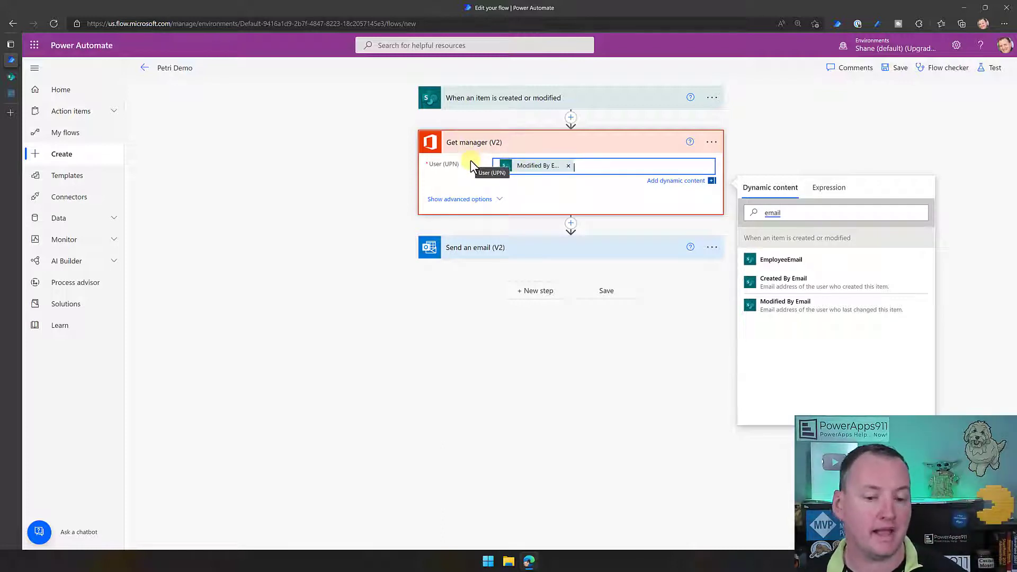
# Step: Add the dynamic Mail value from Get manager (V2) as a second recipient of the email, after the existing address
pyautogui.click(522, 256)
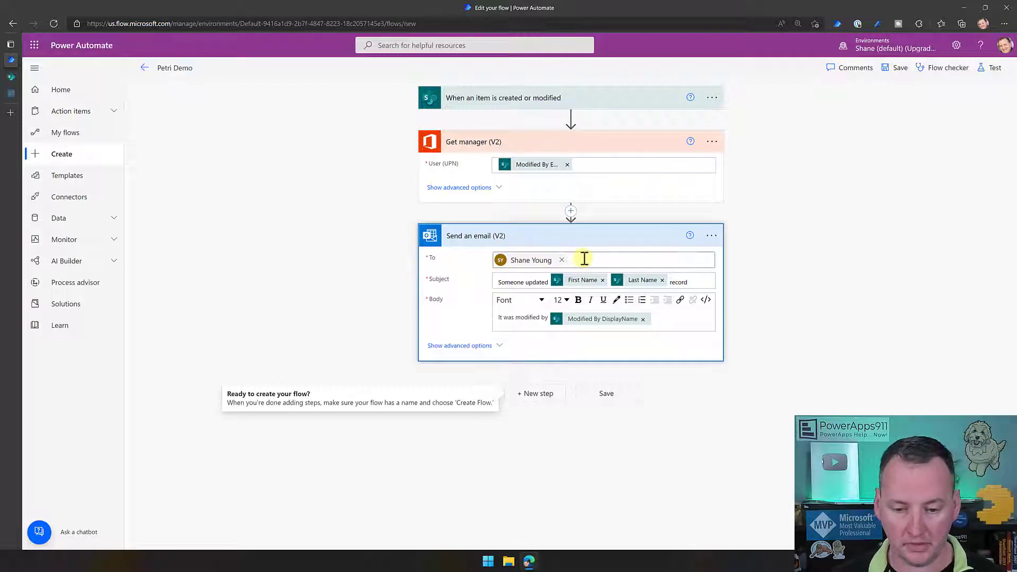
pyautogui.click(581, 259)
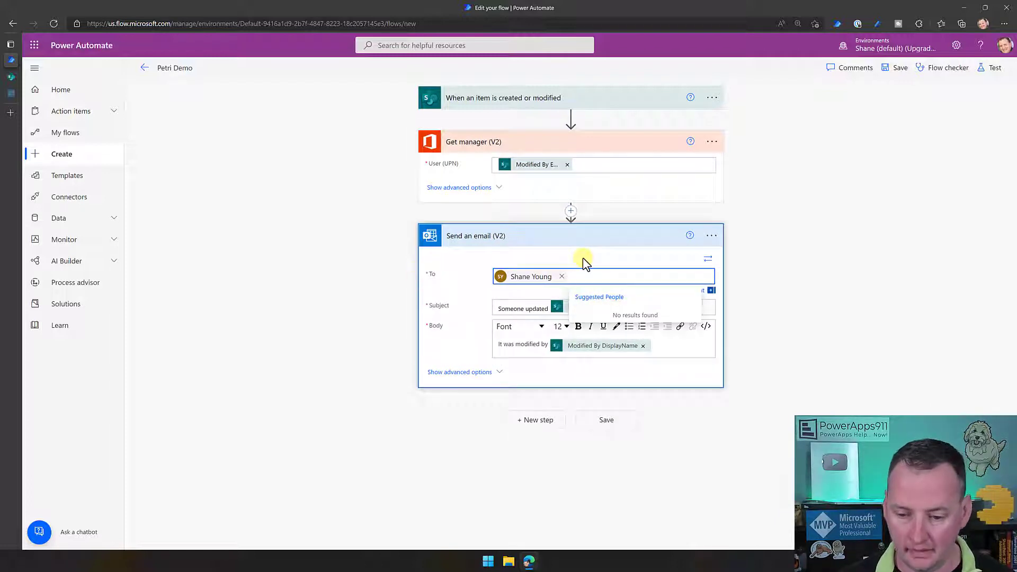
pyautogui.click(710, 293)
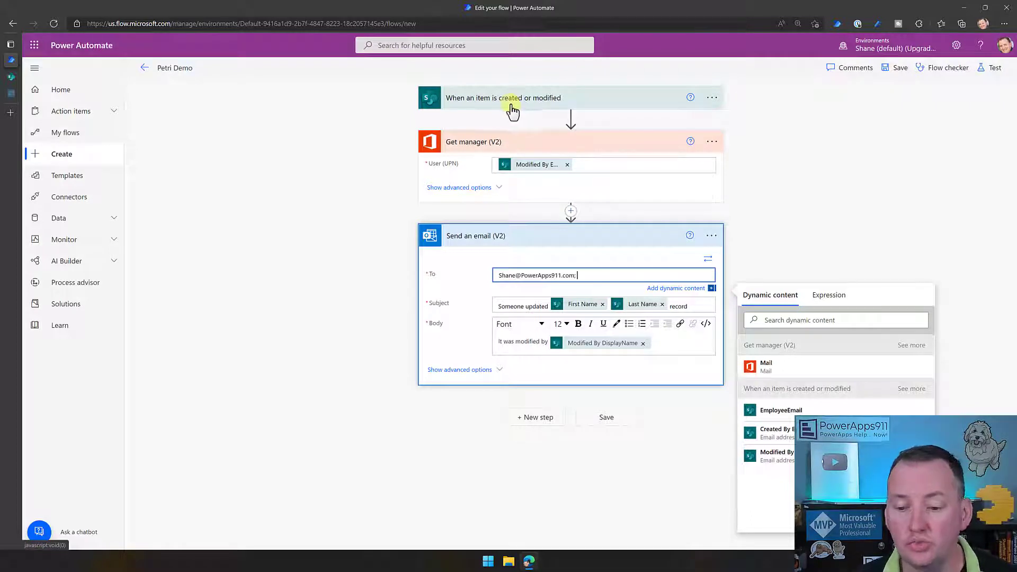
pyautogui.click(773, 380)
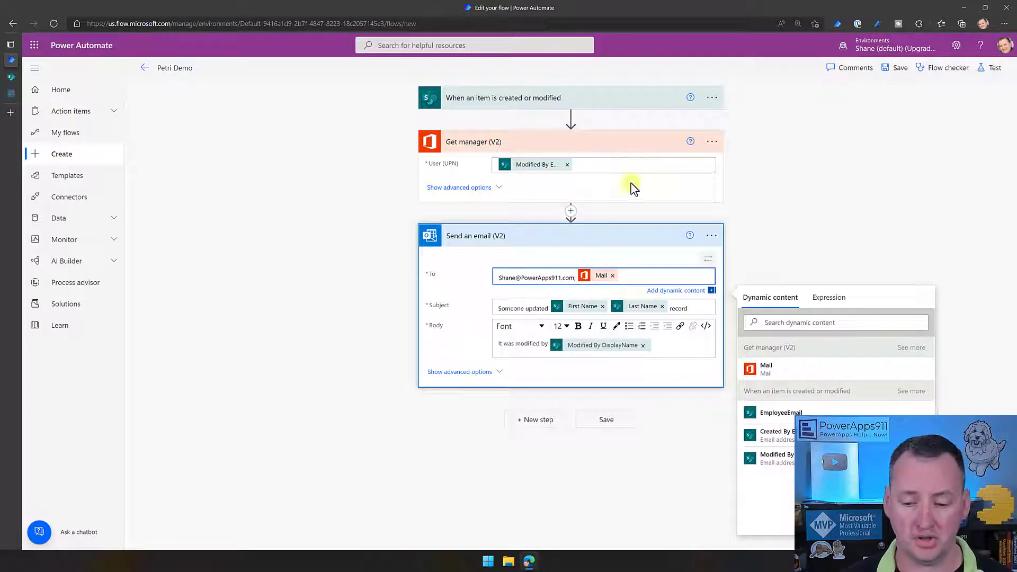
# Step: Examine the full list of dynamic values that Get manager (V2) offers for the email's To field, then collapse it
pyautogui.click(633, 276)
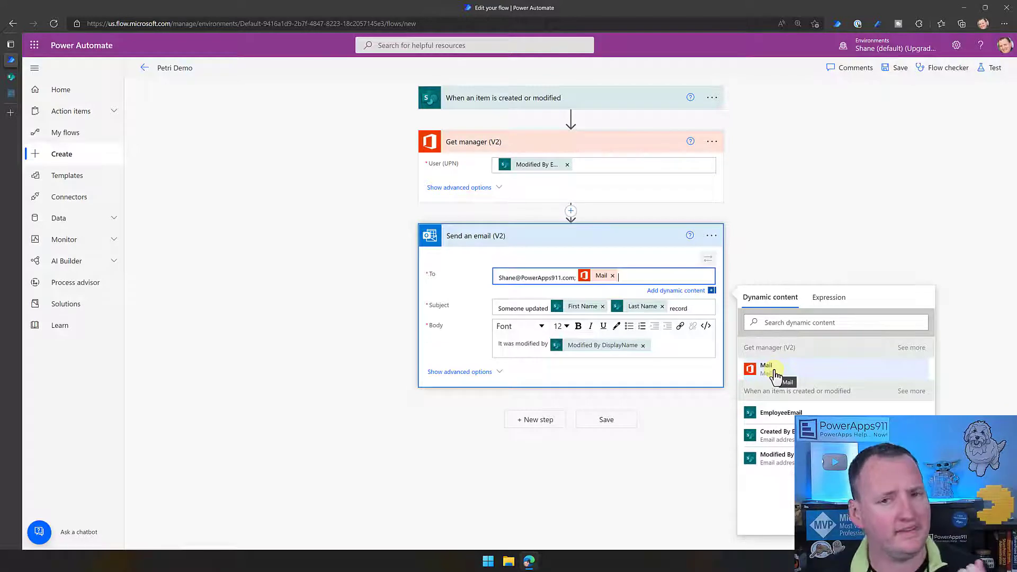
pyautogui.click(915, 351)
pyautogui.scroll(-3, 917, 381)
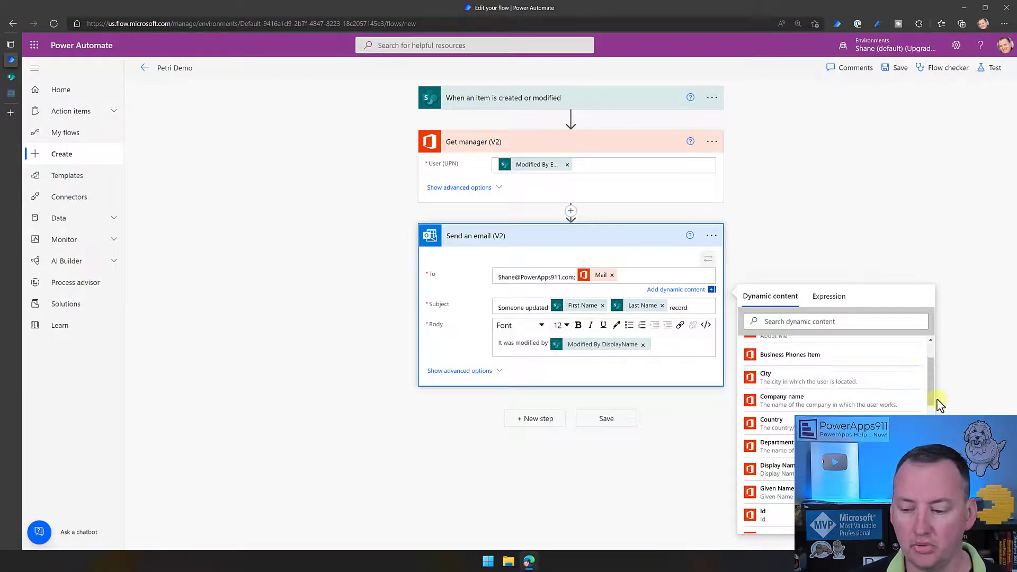
pyautogui.moveTo(930, 385); pyautogui.dragTo(930, 462)
pyautogui.scroll(5, 924, 366)
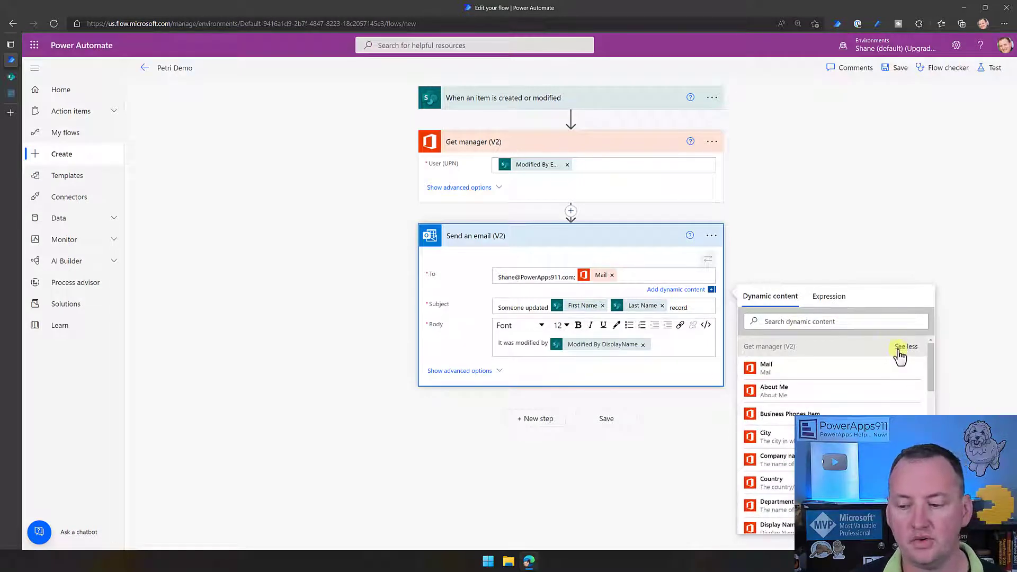
pyautogui.click(901, 349)
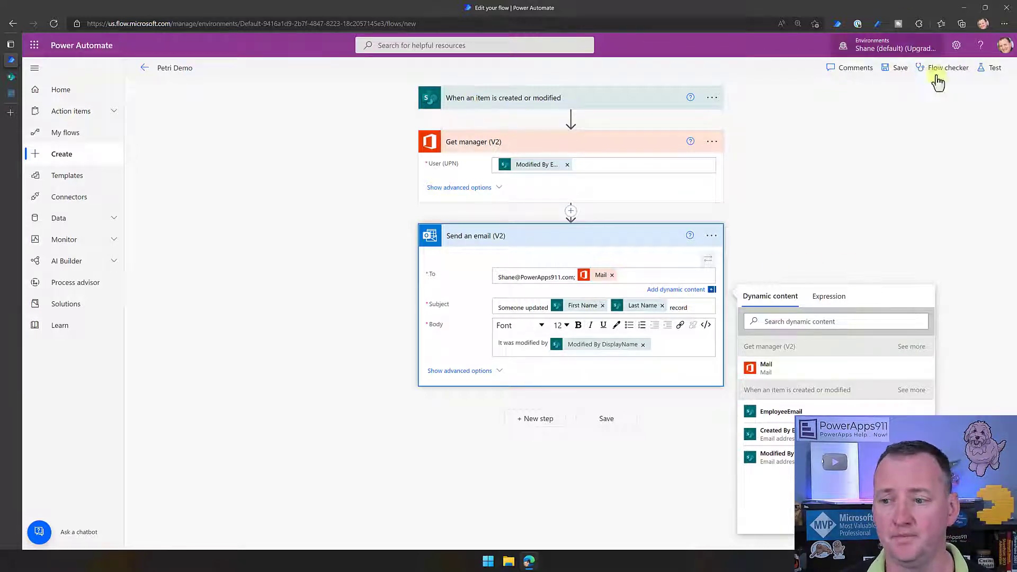
# Step: Save the flow and test it automatically with the recently used trigger from the succeeded run
pyautogui.click(900, 74)
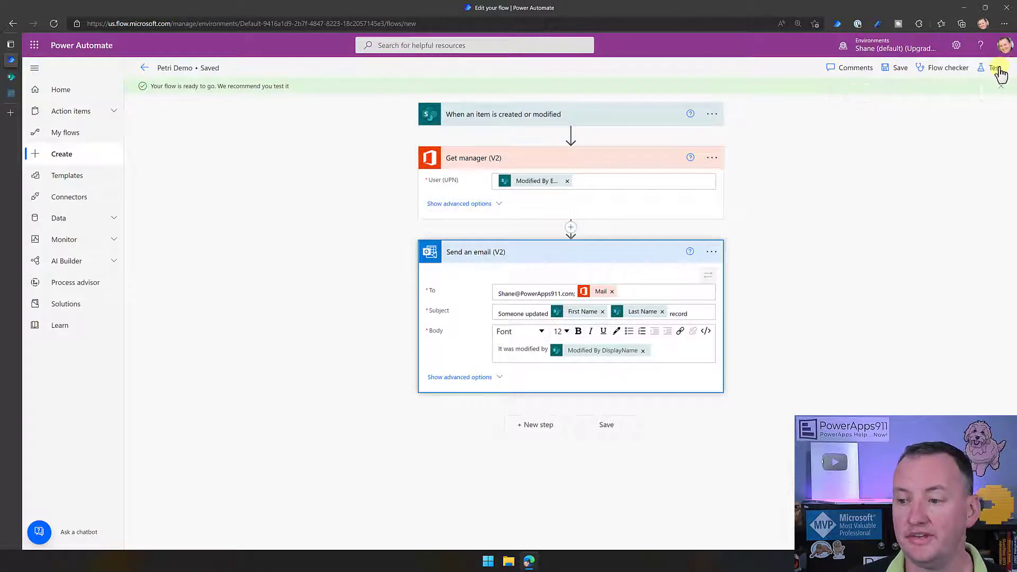
pyautogui.click(999, 68)
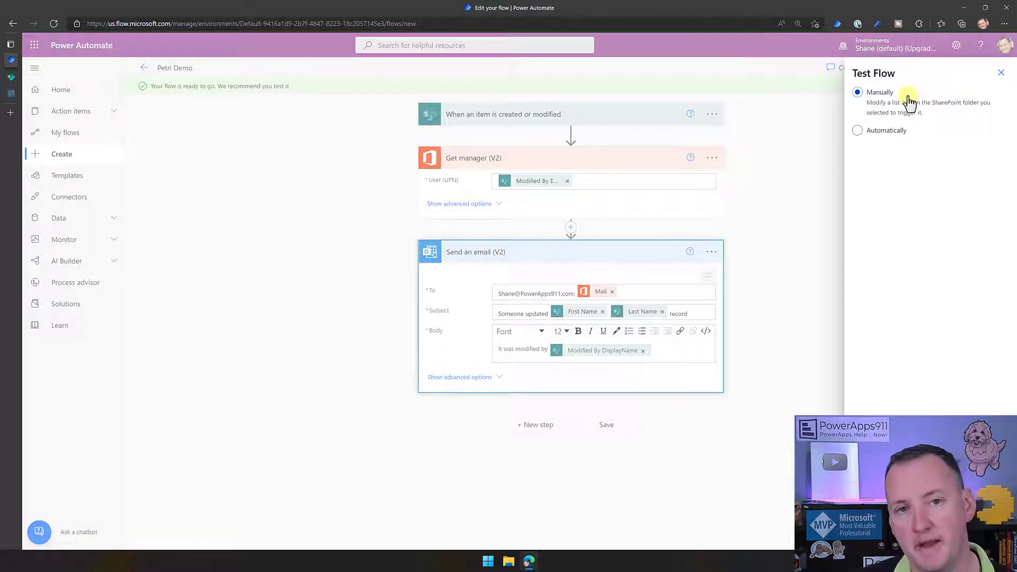
pyautogui.click(875, 135)
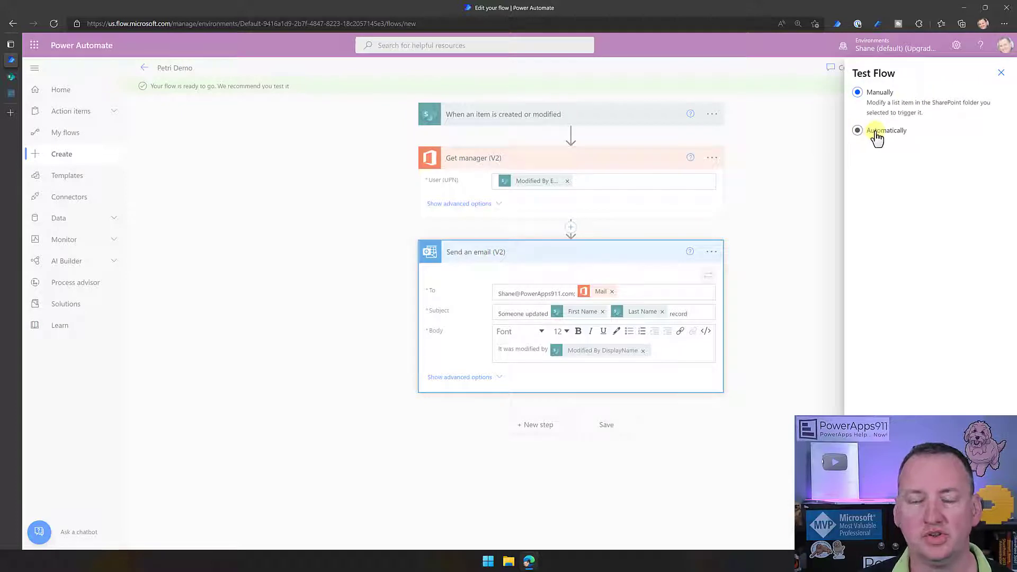
pyautogui.click(874, 149)
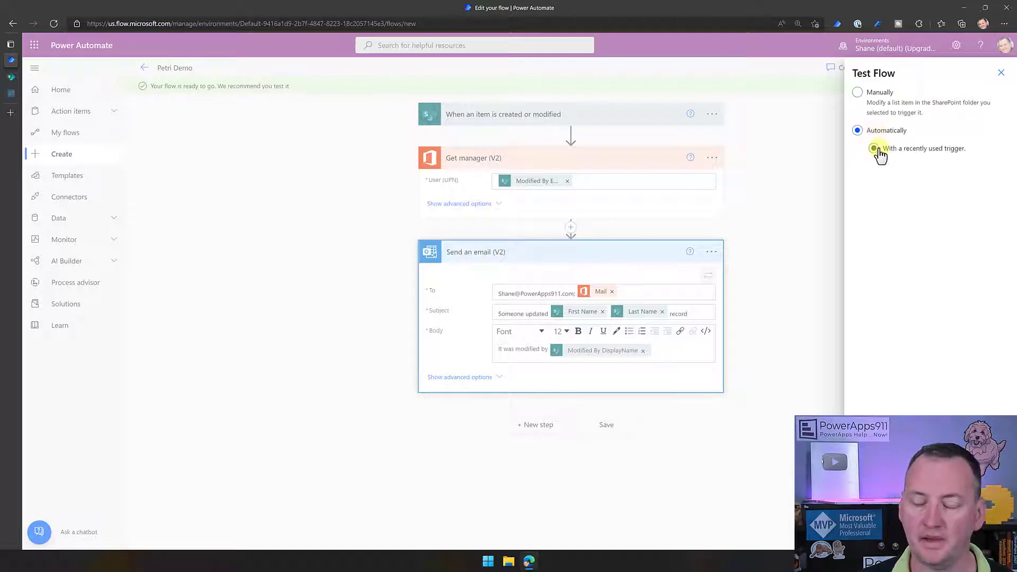
pyautogui.click(877, 169)
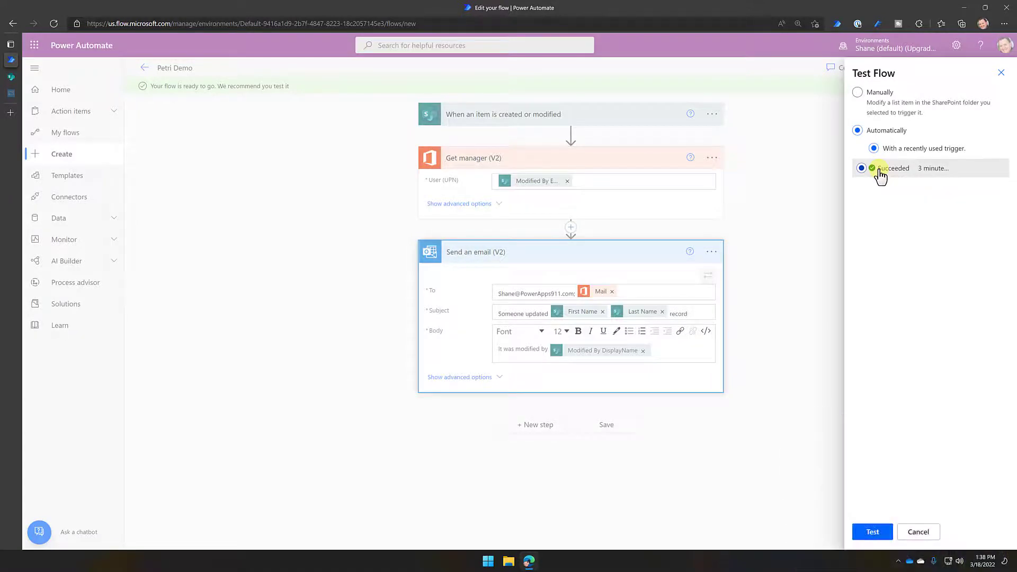
pyautogui.click(874, 531)
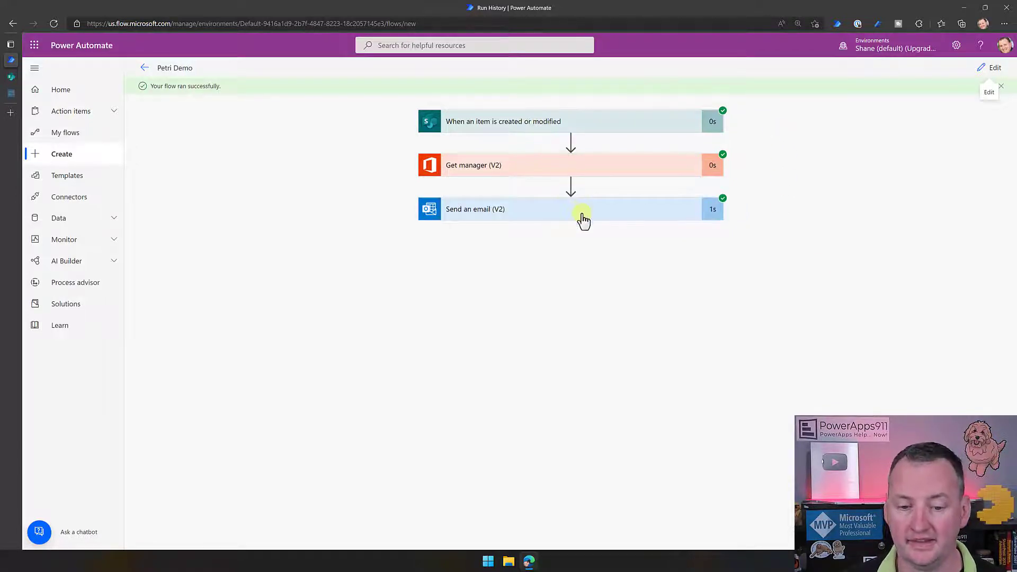
# Step: Review the email action's inputs in the test run, and read the notification email before closing it
pyautogui.click(582, 219)
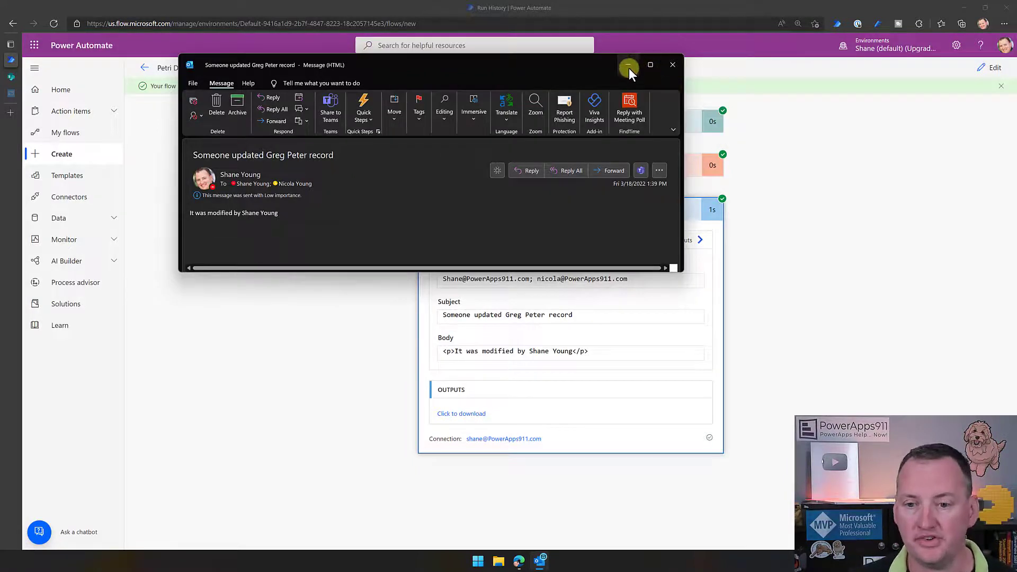
pyautogui.click(672, 64)
# Step: Reopen the flow for editing, and add a Condition control after the Send an email (V2) action
pyautogui.click(988, 68)
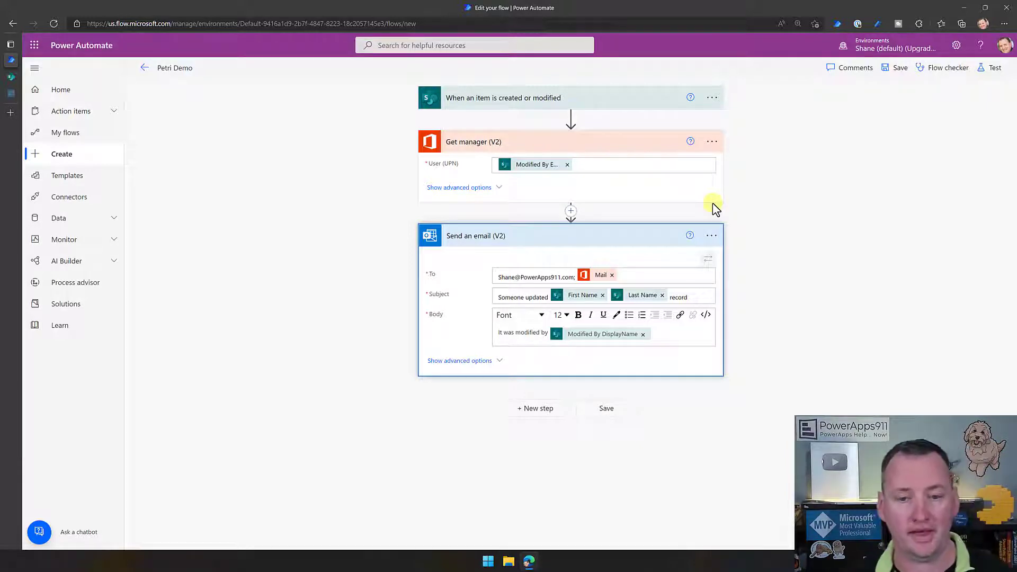
pyautogui.click(546, 237)
pyautogui.click(547, 146)
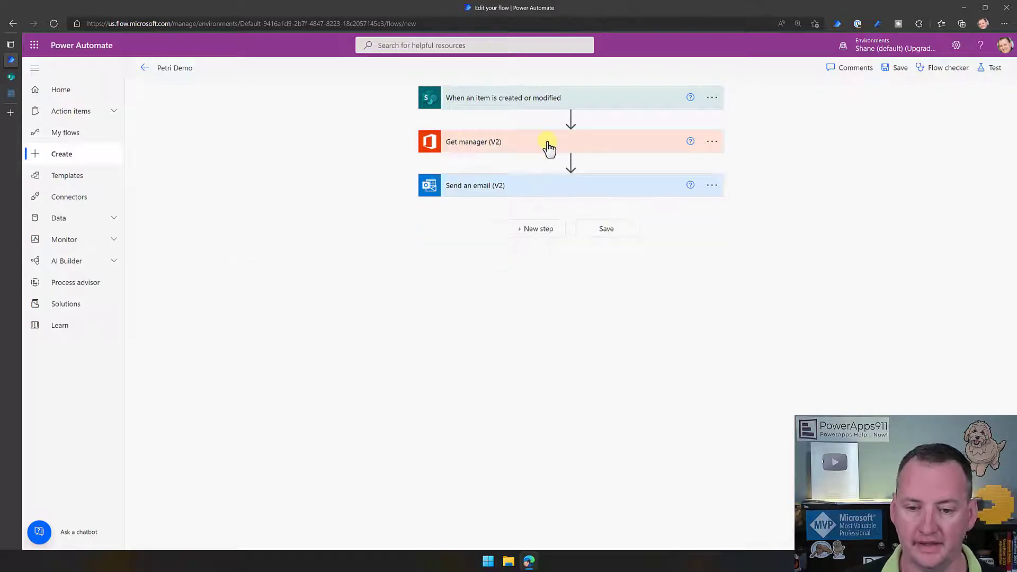
pyautogui.click(544, 234)
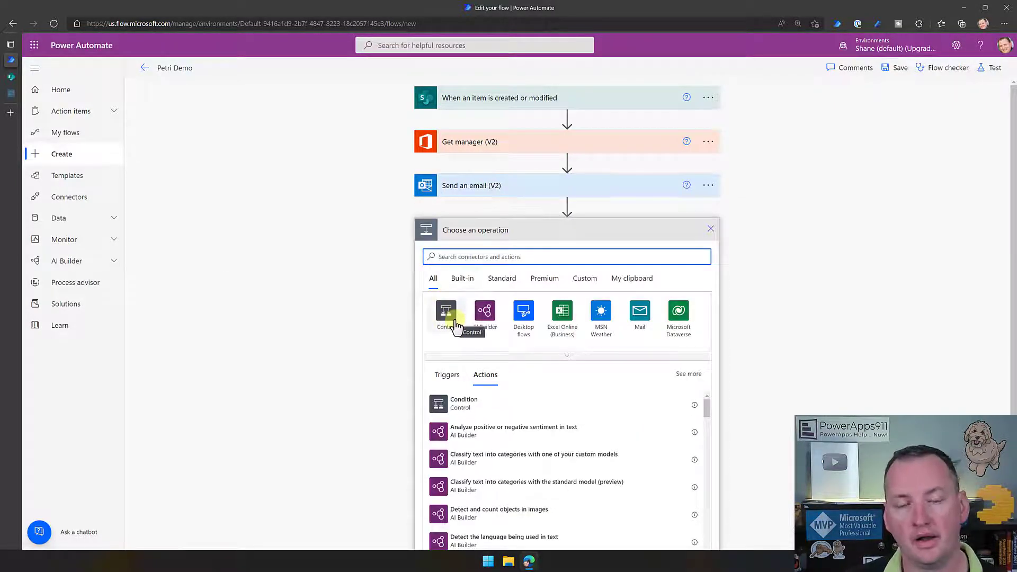
pyautogui.click(479, 407)
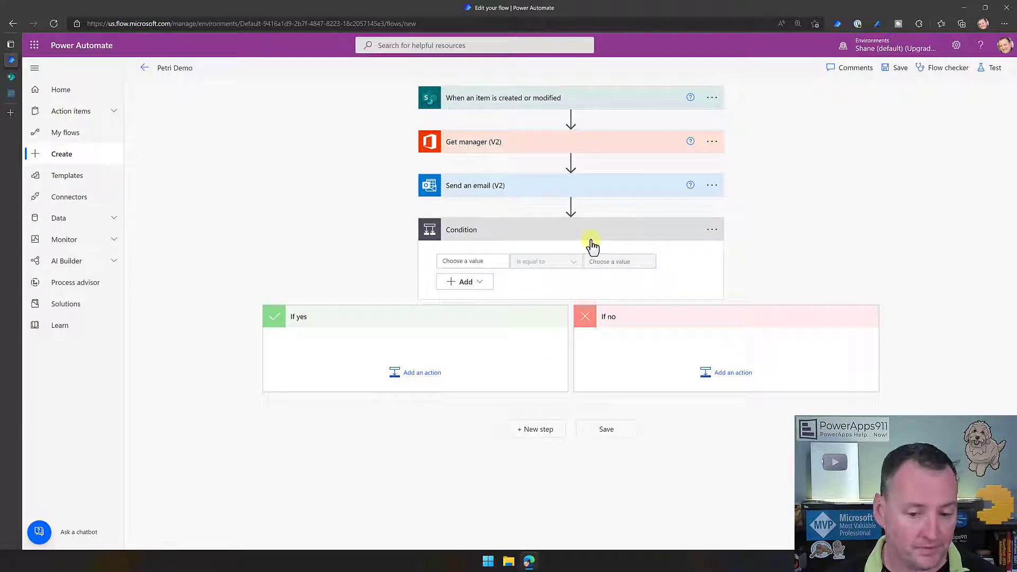
# Step: Set the condition to check that the SharePoint item's dynamic Department value is equal to IT
pyautogui.click(495, 260)
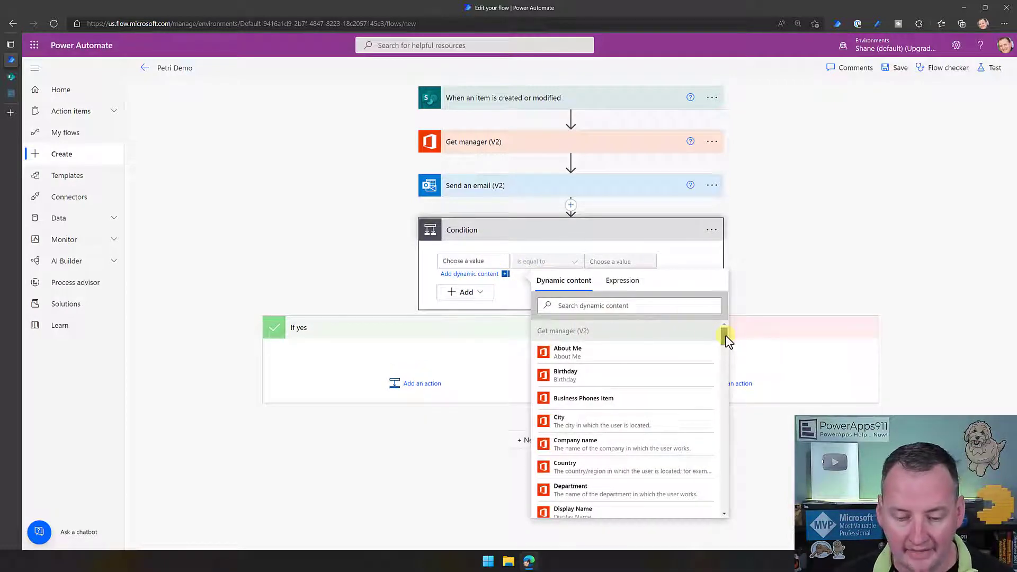
pyautogui.click(596, 305)
pyautogui.write('dept')
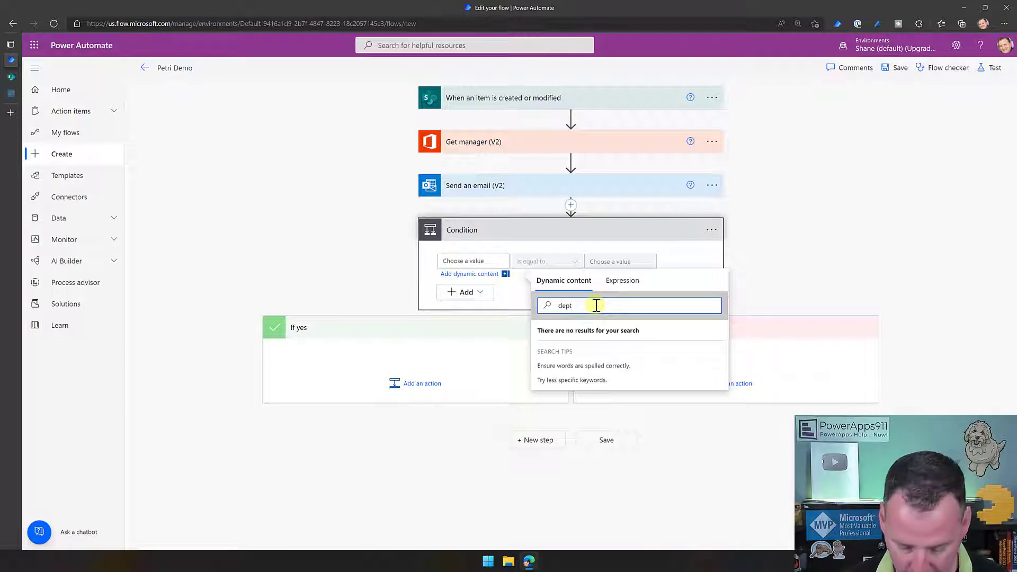
pyautogui.press('BackSpace')
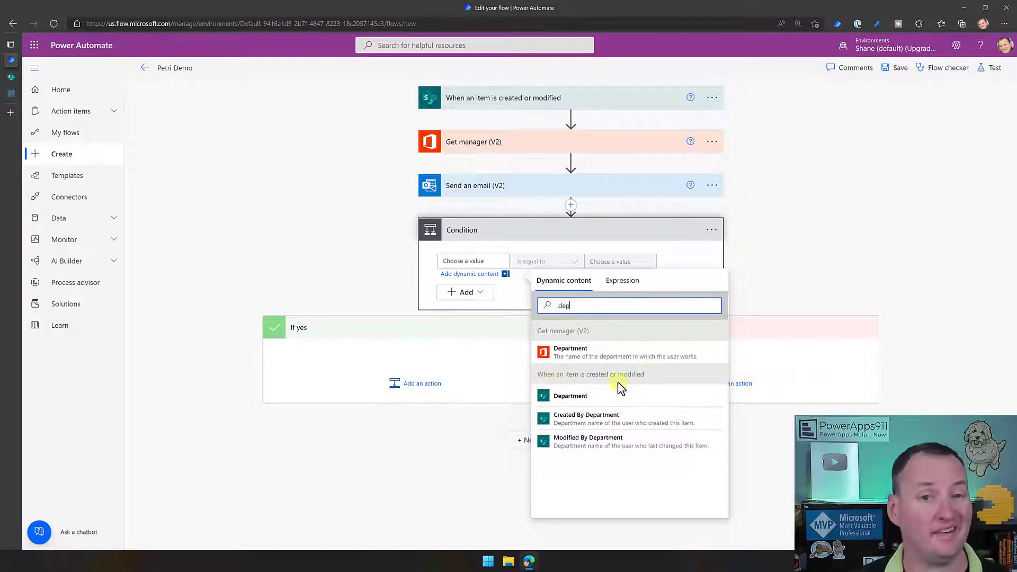
pyautogui.click(587, 397)
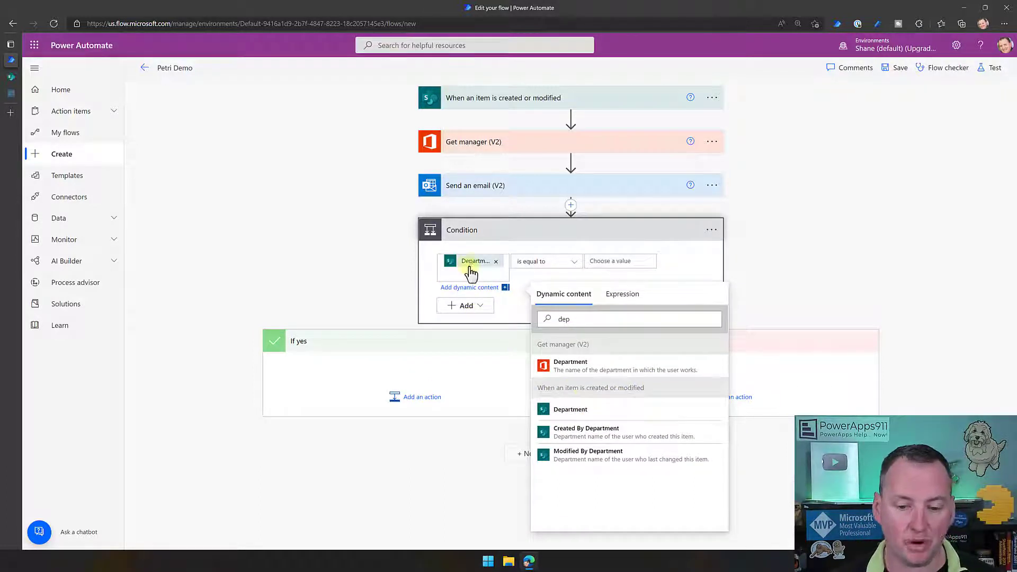
pyautogui.click(608, 262)
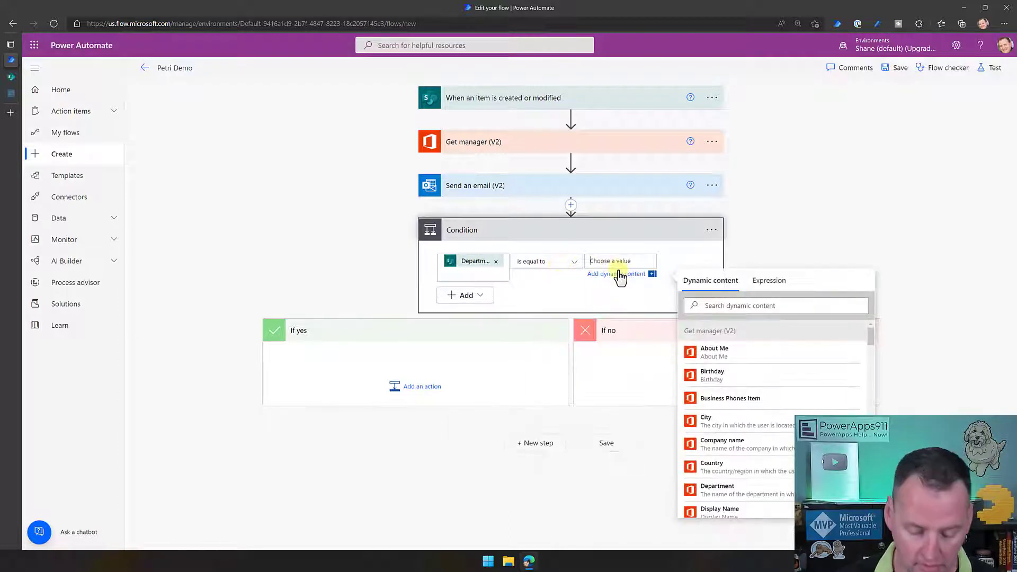
pyautogui.write('IT')
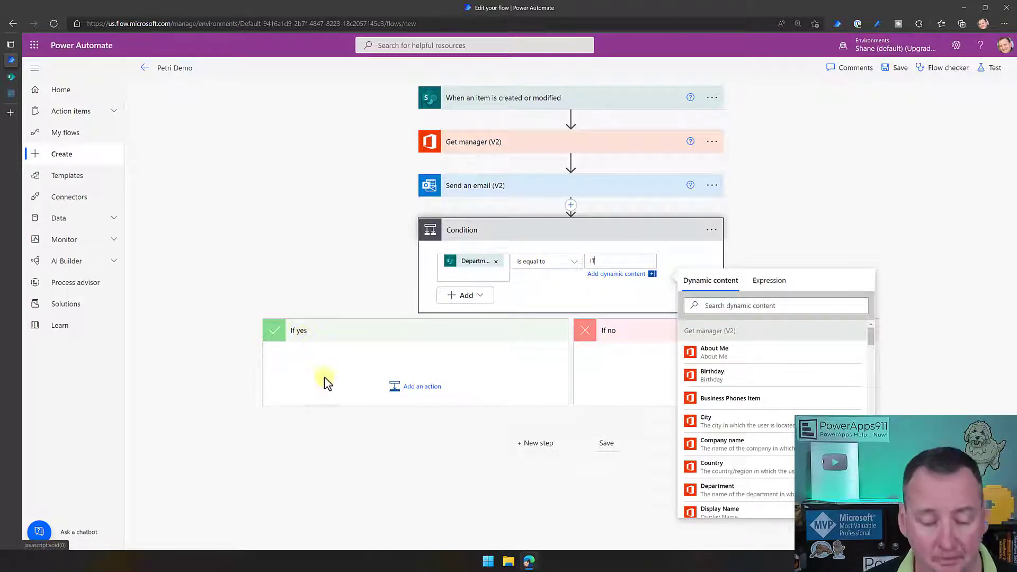
# Step: Add an Office 365 Outlook "Send an email (V2)" action to the condition's If yes branch
pyautogui.click(427, 389)
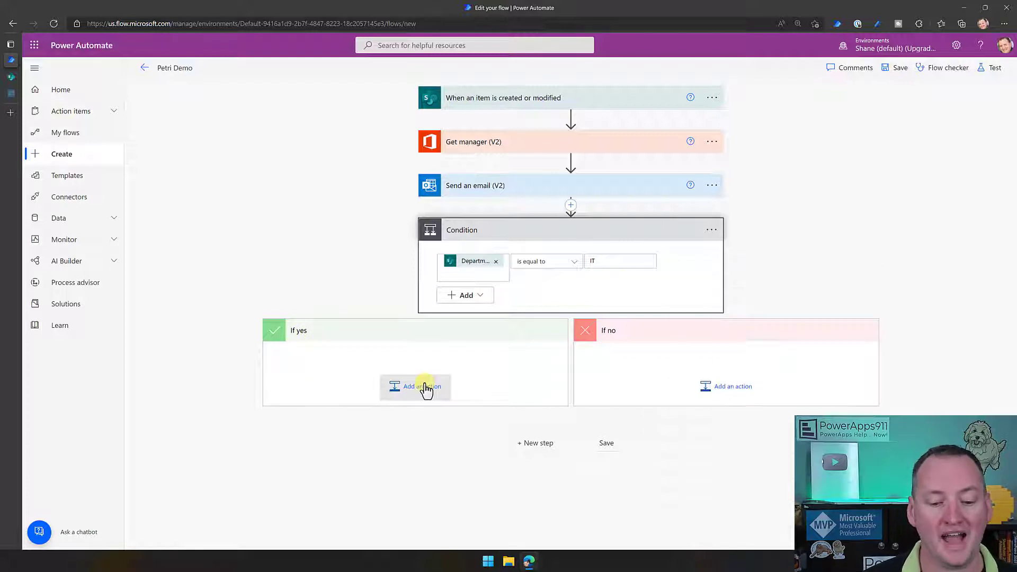
pyautogui.click(427, 387)
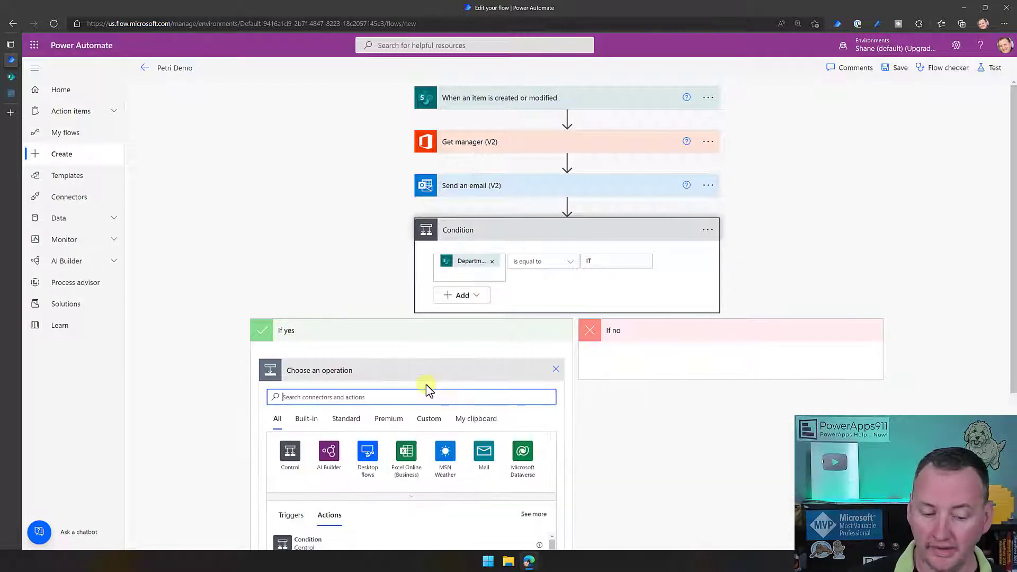
pyautogui.scroll(-4, 383, 343)
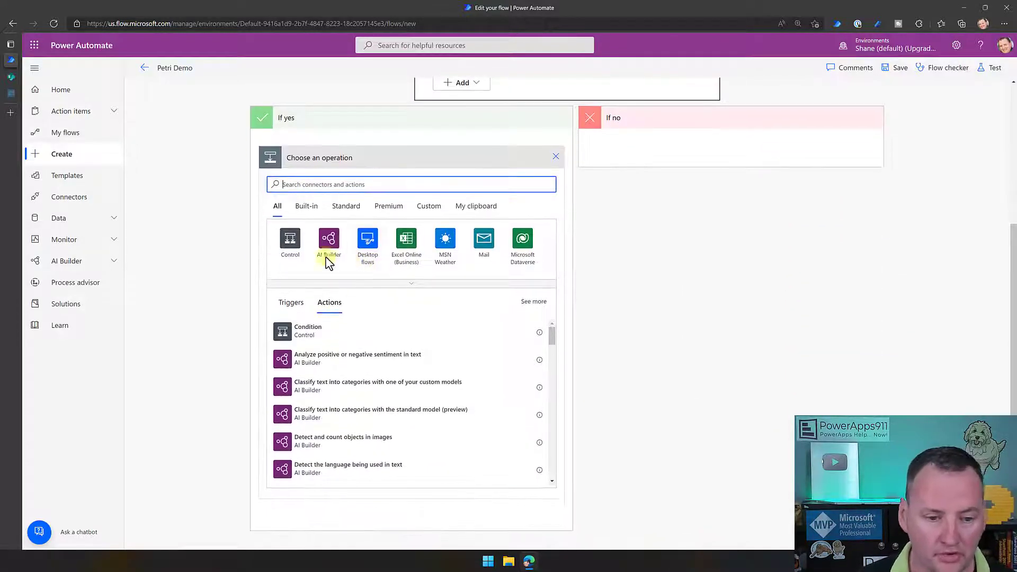
pyautogui.write('outlook')
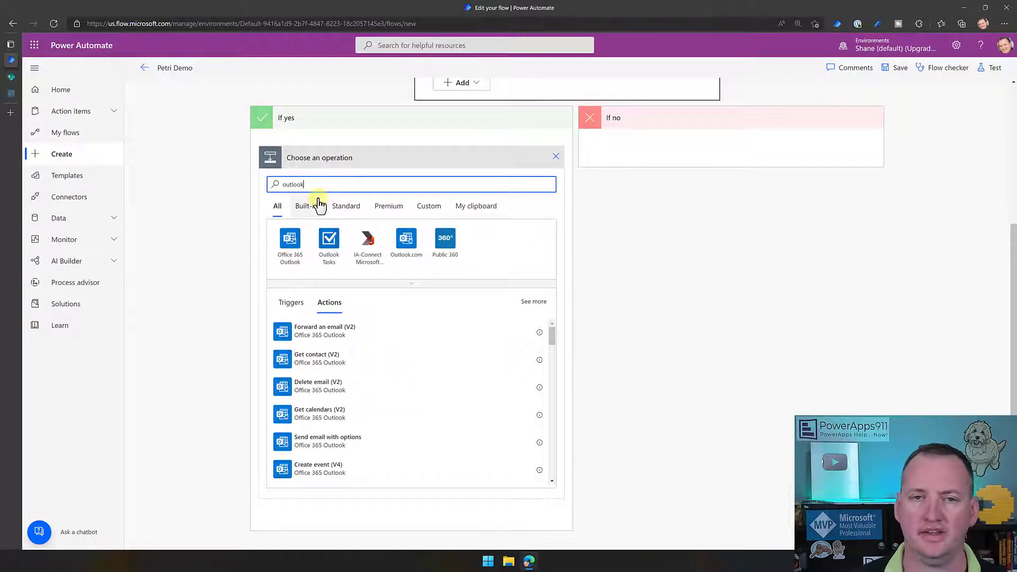
pyautogui.click(294, 253)
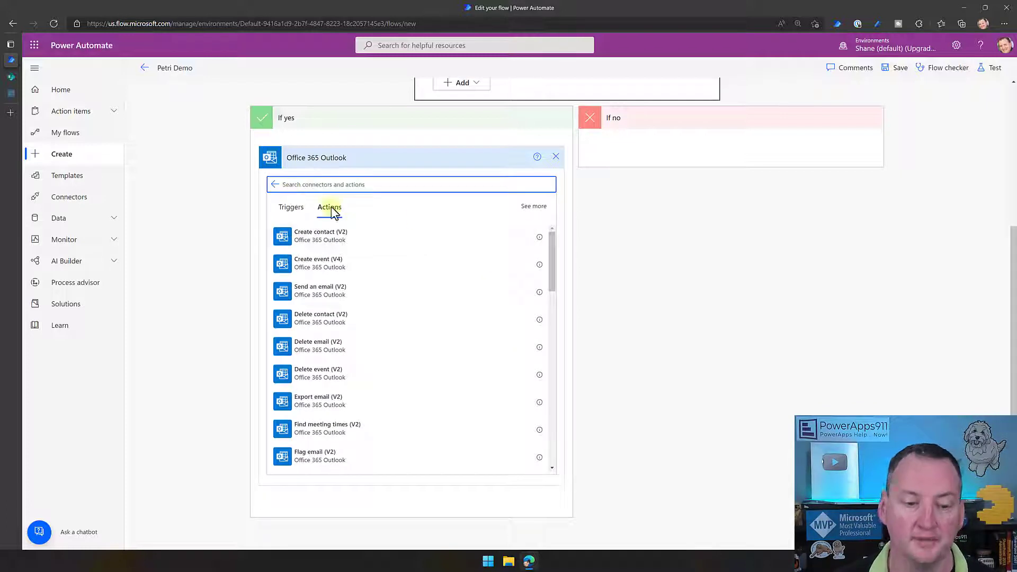
pyautogui.click(324, 294)
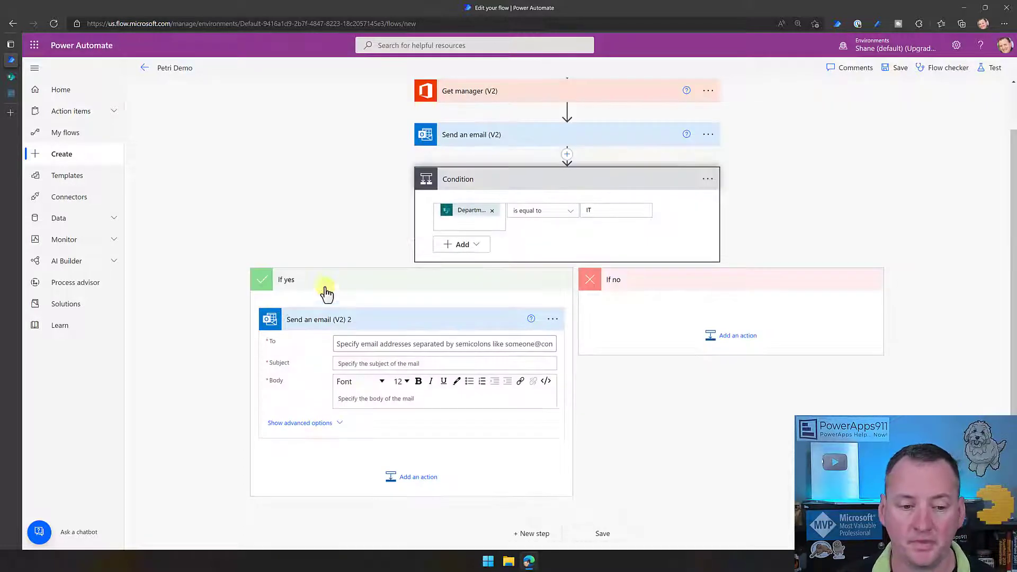
# Step: Address the If yes email only to the dog's suggested account, and set its subject to "Someone in the IT department was changed"
pyautogui.click(383, 344)
pyautogui.write('ch')
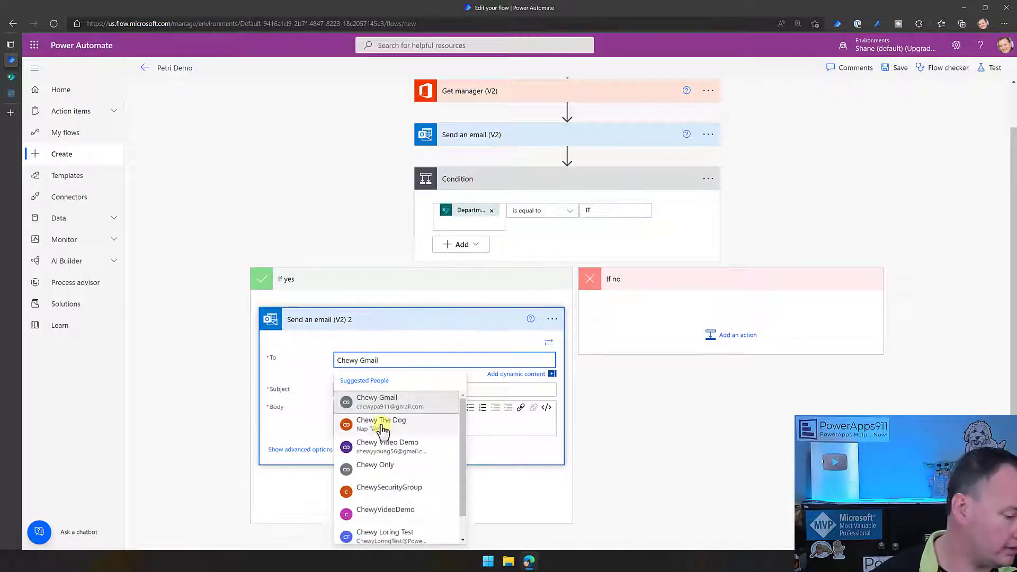
pyautogui.click(383, 427)
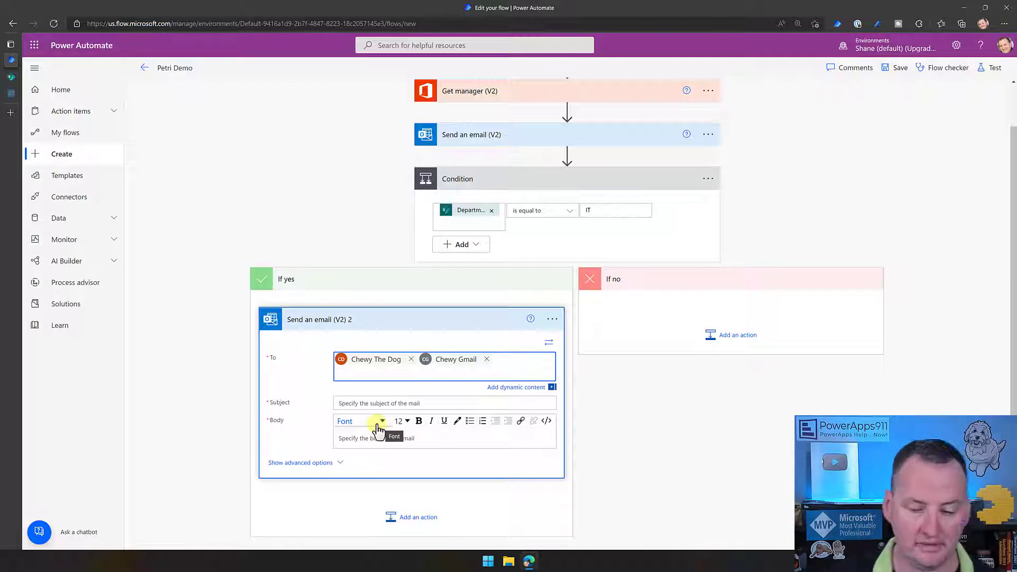
pyautogui.click(486, 359)
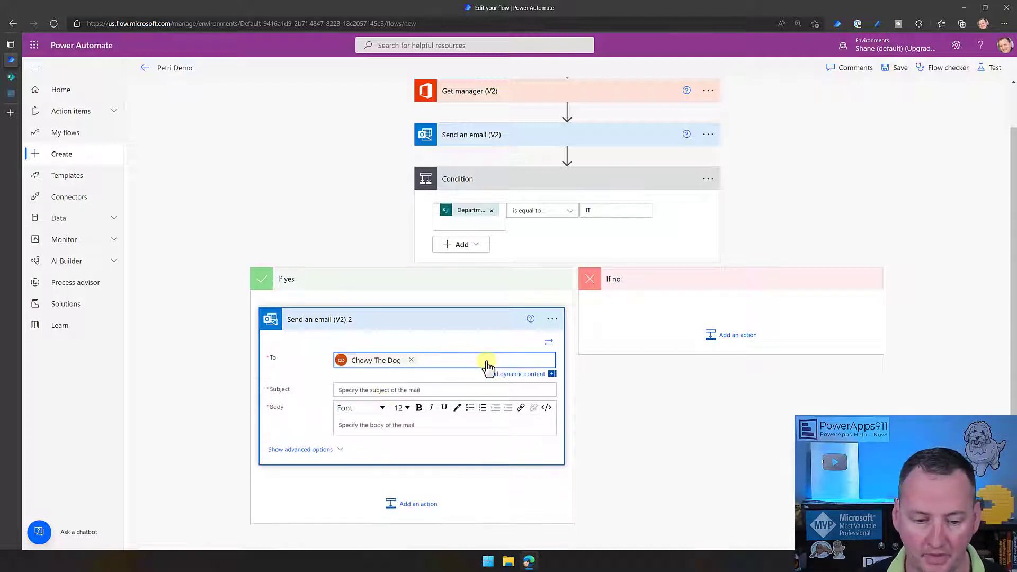
pyautogui.click(389, 389)
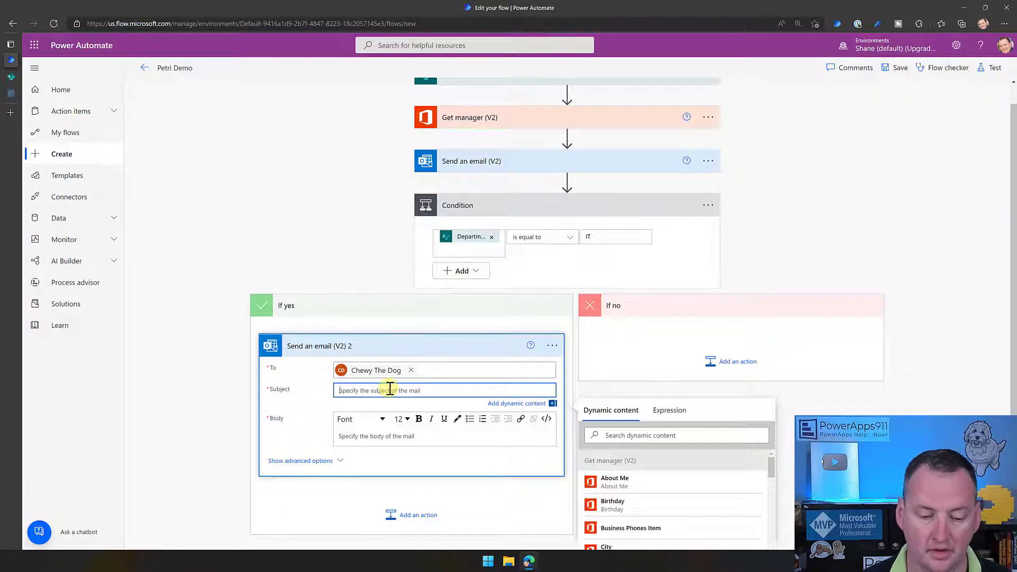
pyautogui.write('Someone in the IT department was changed')
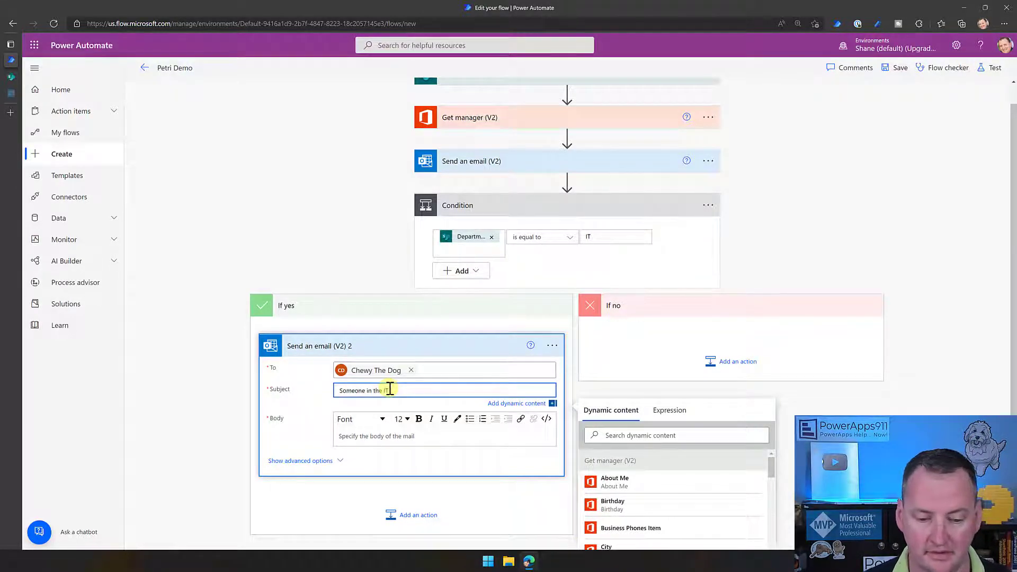
# Step: Insert the SharePoint item's dynamic First Name value as the body of the If yes branch's email
pyautogui.click(385, 437)
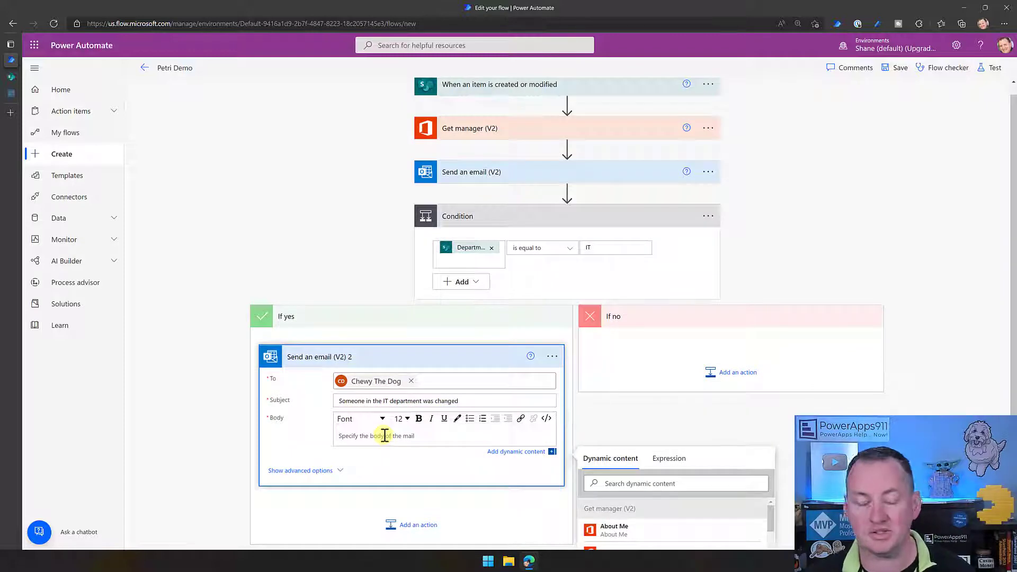
pyautogui.scroll(-3, 785, 422)
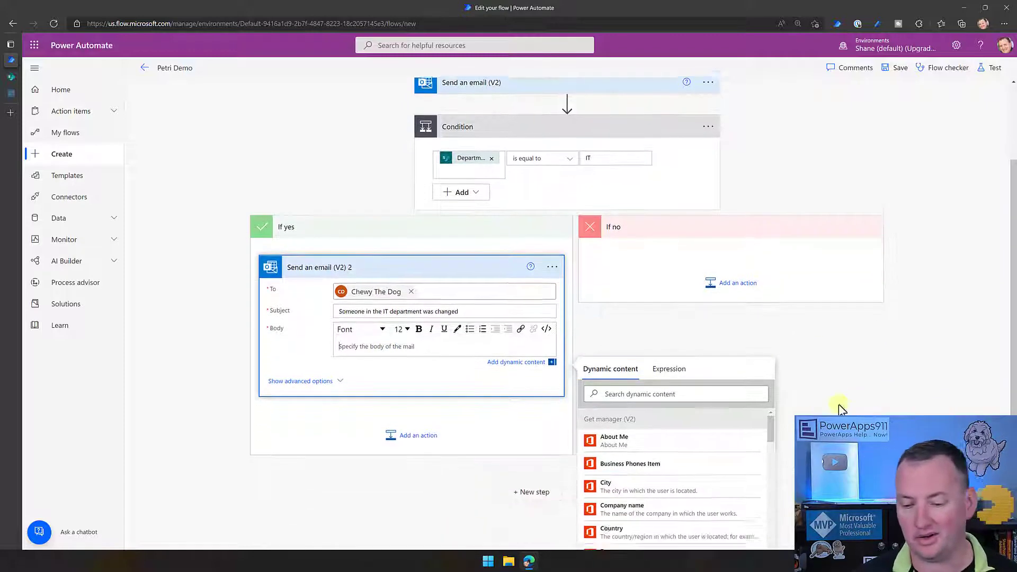
pyautogui.click(670, 344)
pyautogui.write('first')
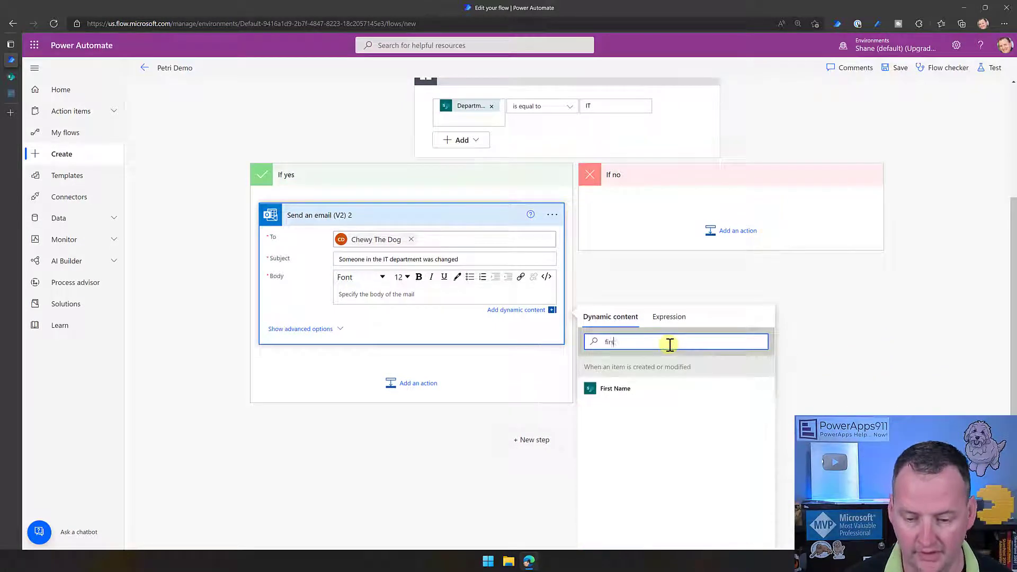
pyautogui.click(606, 389)
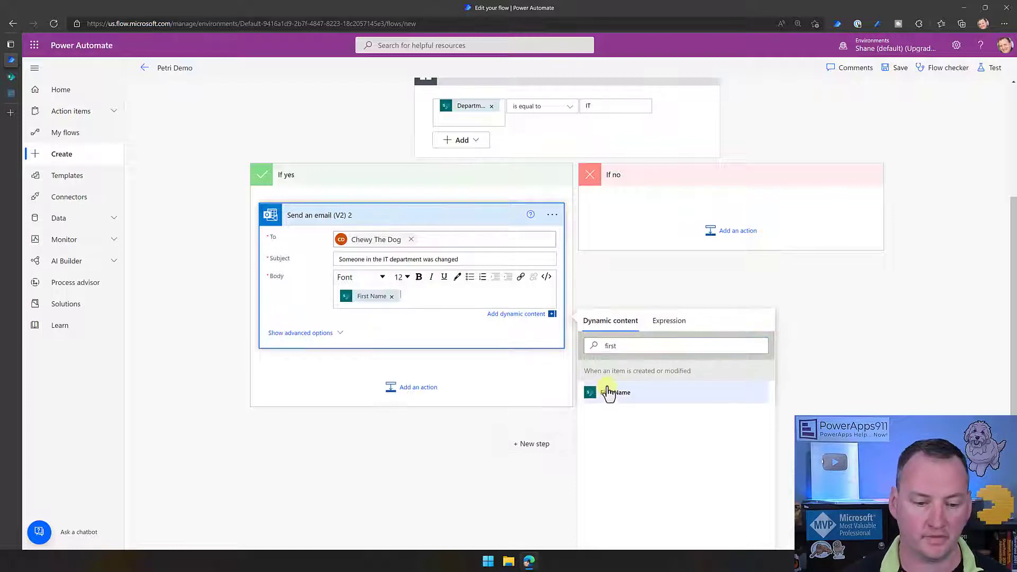
pyautogui.scroll(2, 442, 317)
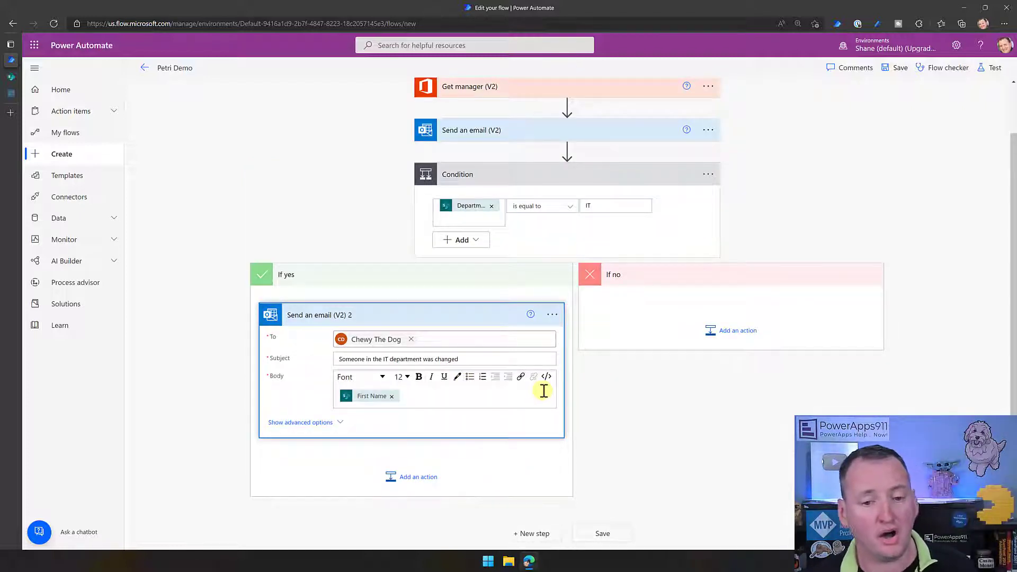
pyautogui.scroll(1, 556, 317)
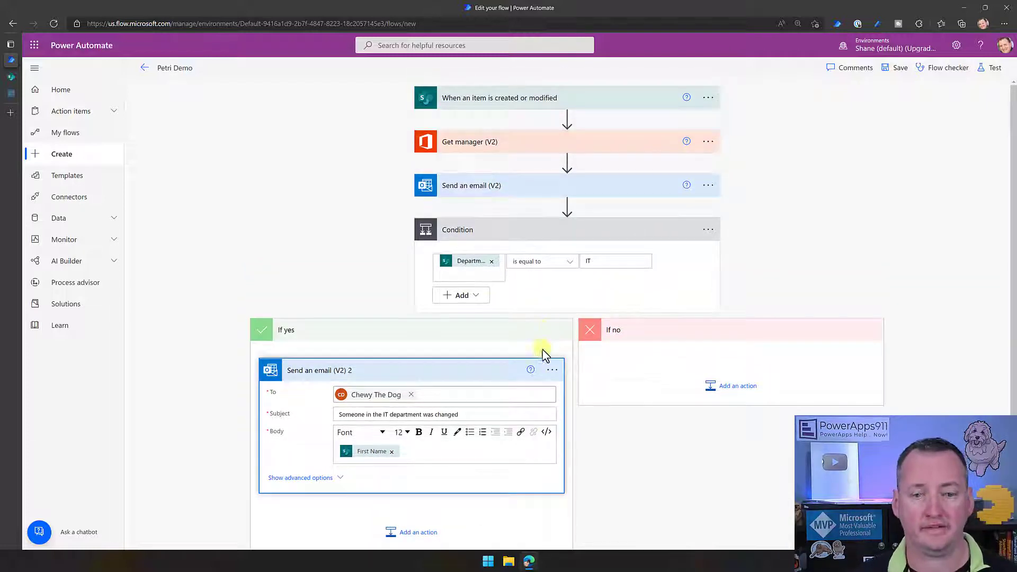
# Step: Save the flow and run an automatic test with a recently used trigger
pyautogui.click(900, 71)
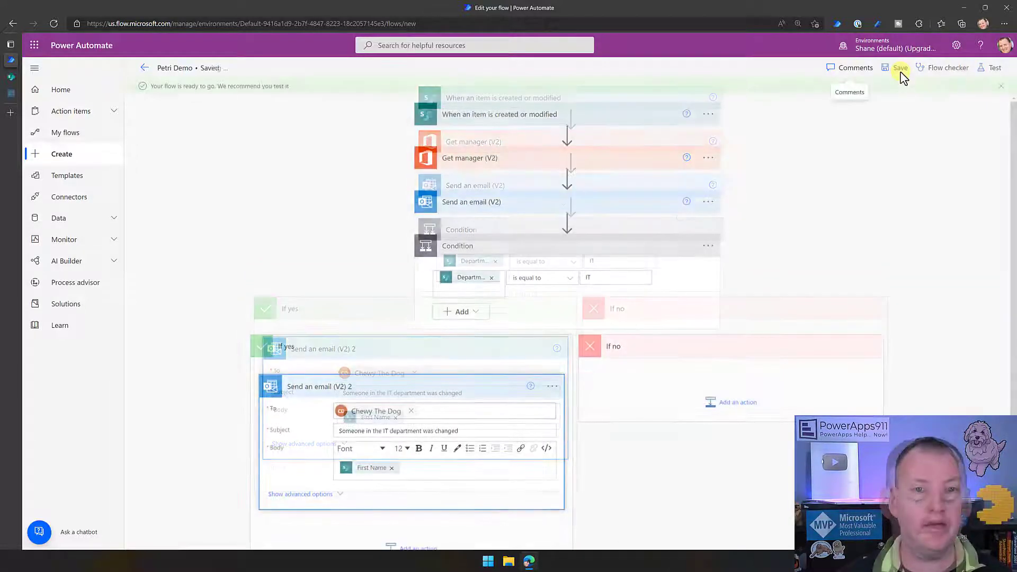
pyautogui.click(990, 70)
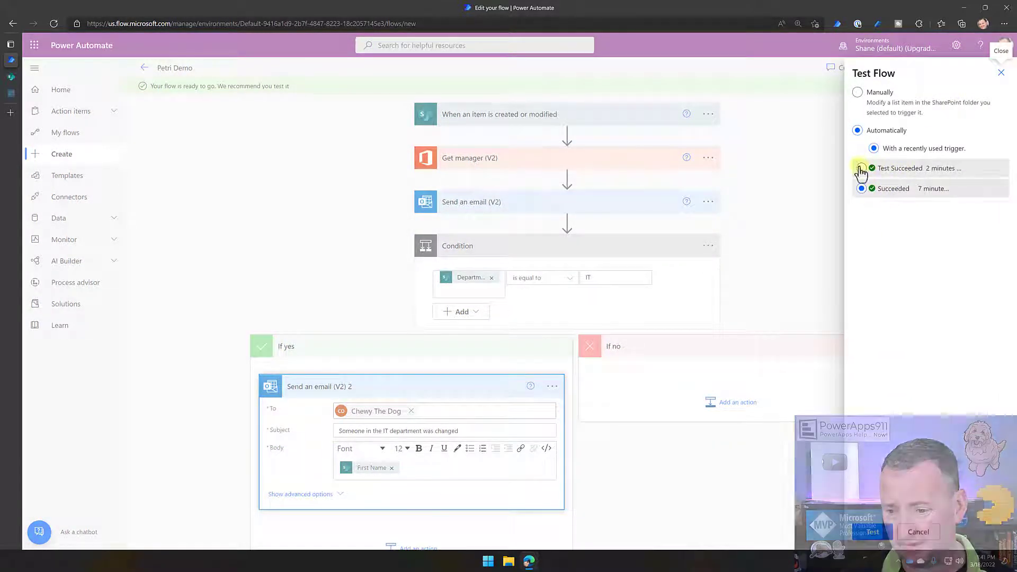
pyautogui.click(870, 532)
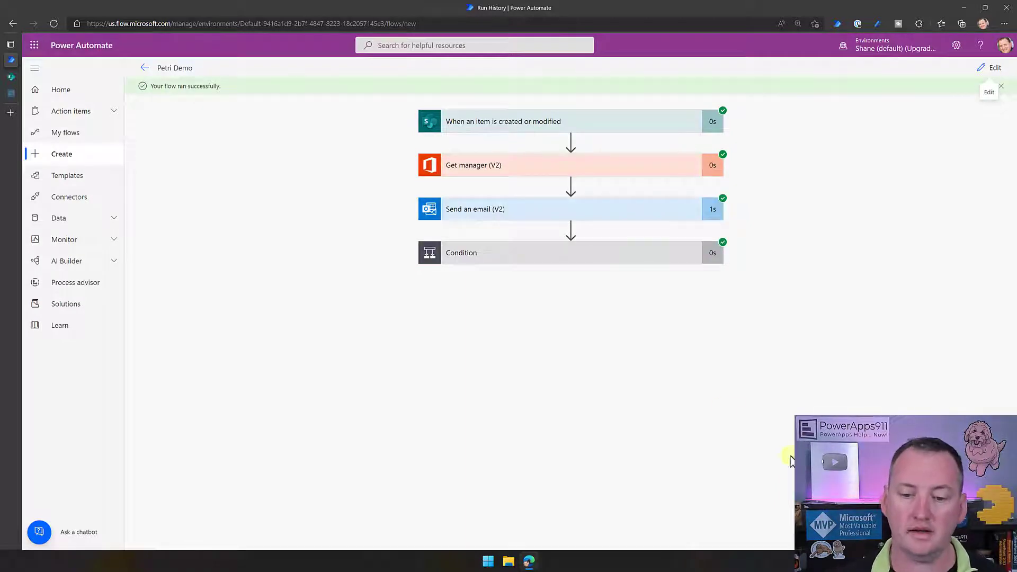
# Step: Check the first email's inputs and the condition result in the test run, then compare with the Truck Driver item's Department in SharePoint
pyautogui.click(515, 215)
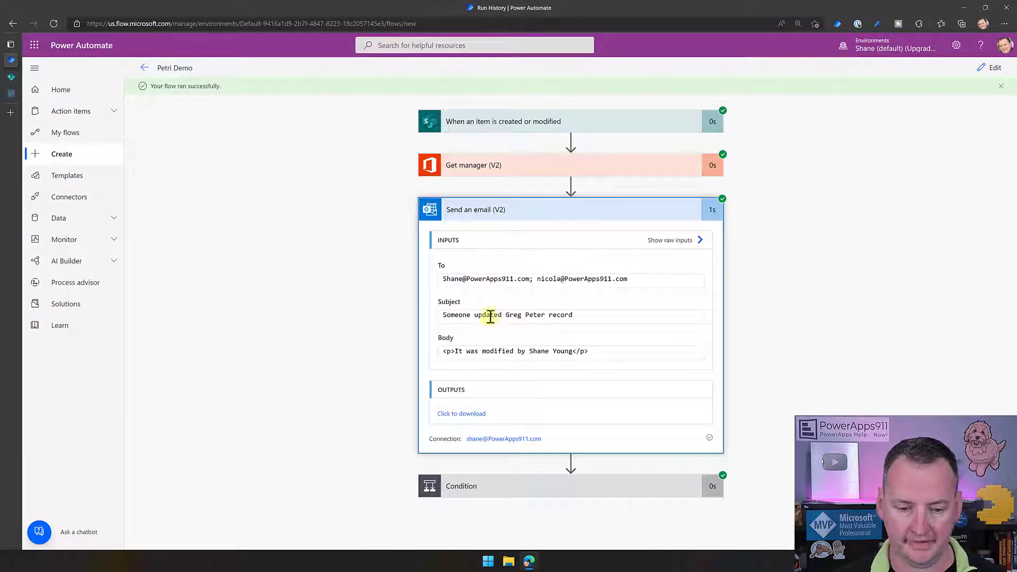
pyautogui.click(556, 218)
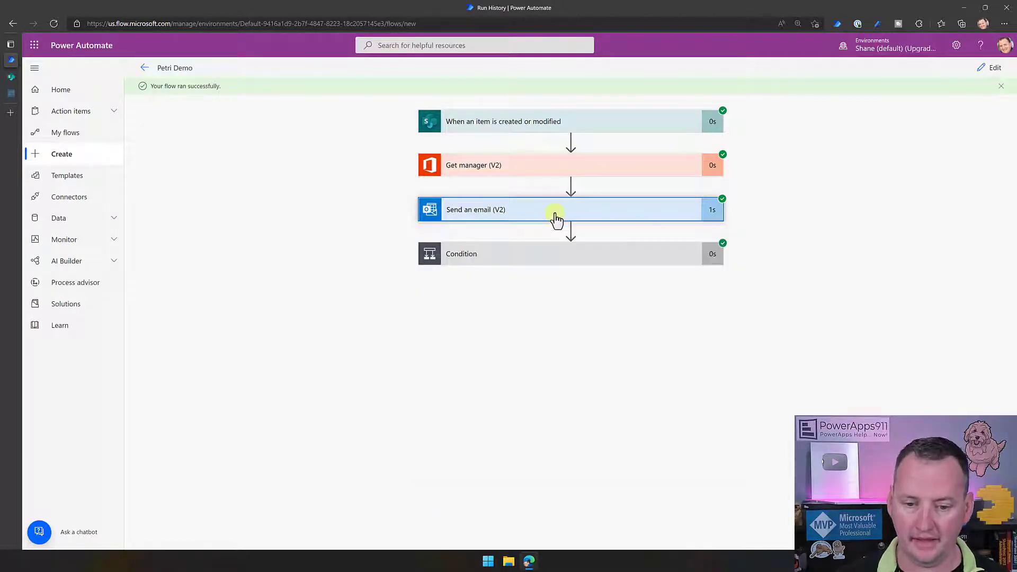
pyautogui.click(538, 258)
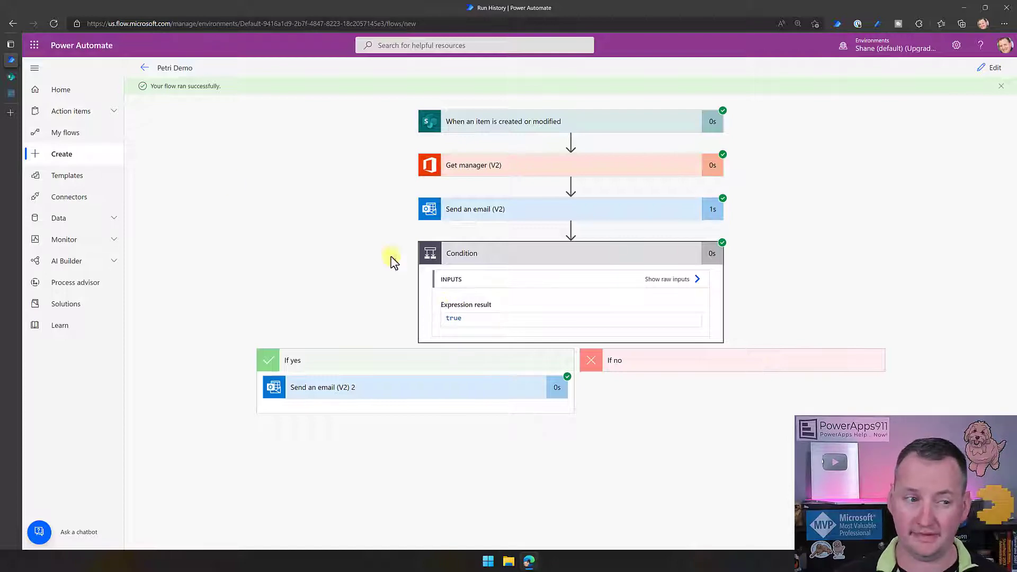
pyautogui.click(10, 76)
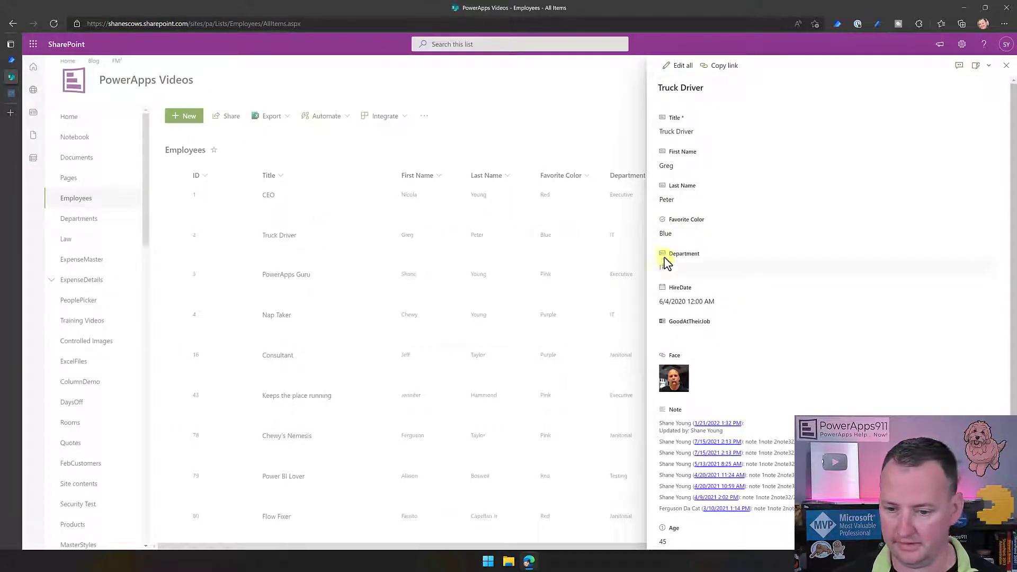
pyautogui.click(11, 60)
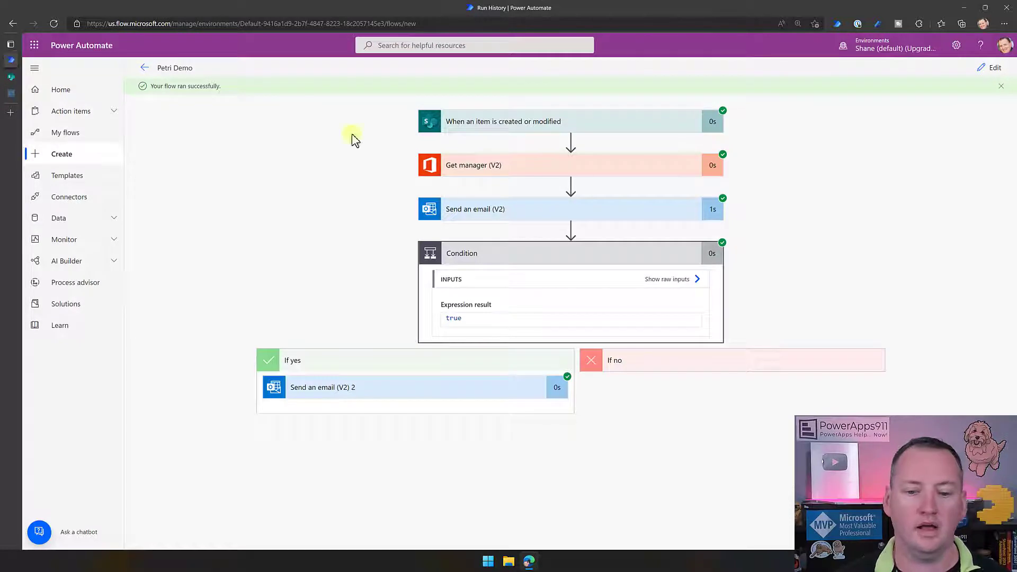
# Step: Review the recipient, subject and body of the If yes branch's email in the test run, and dismiss the run notification
pyautogui.click(444, 386)
pyautogui.scroll(-2, 318, 339)
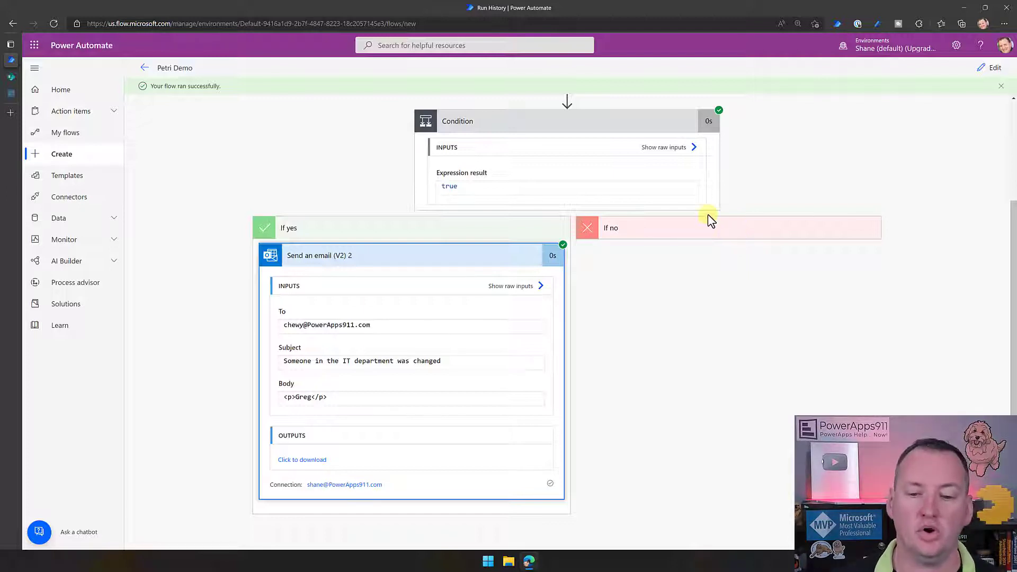
pyautogui.scroll(1, 646, 201)
pyautogui.scroll(1, 636, 176)
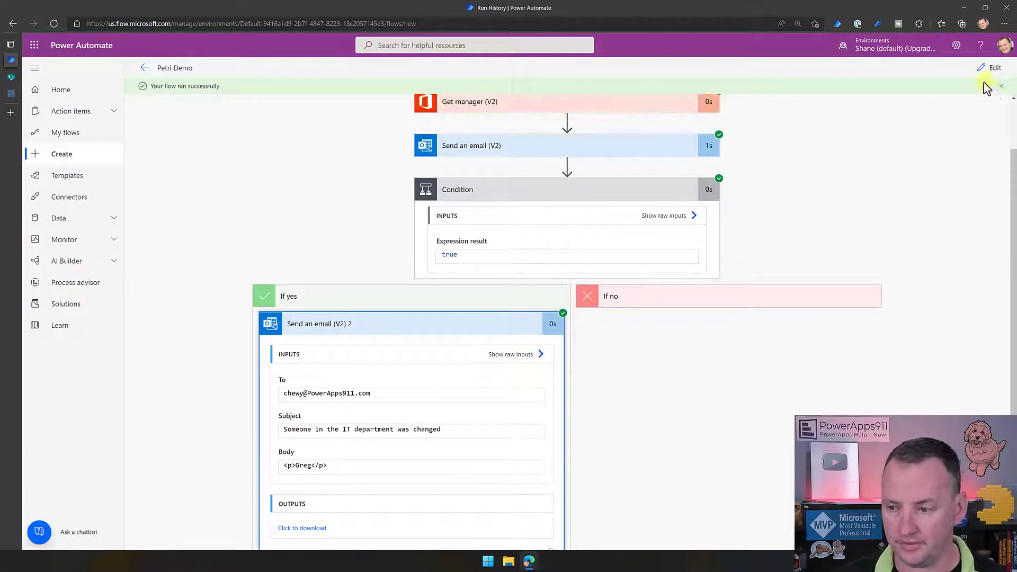
pyautogui.click(1000, 86)
pyautogui.scroll(1, 789, 265)
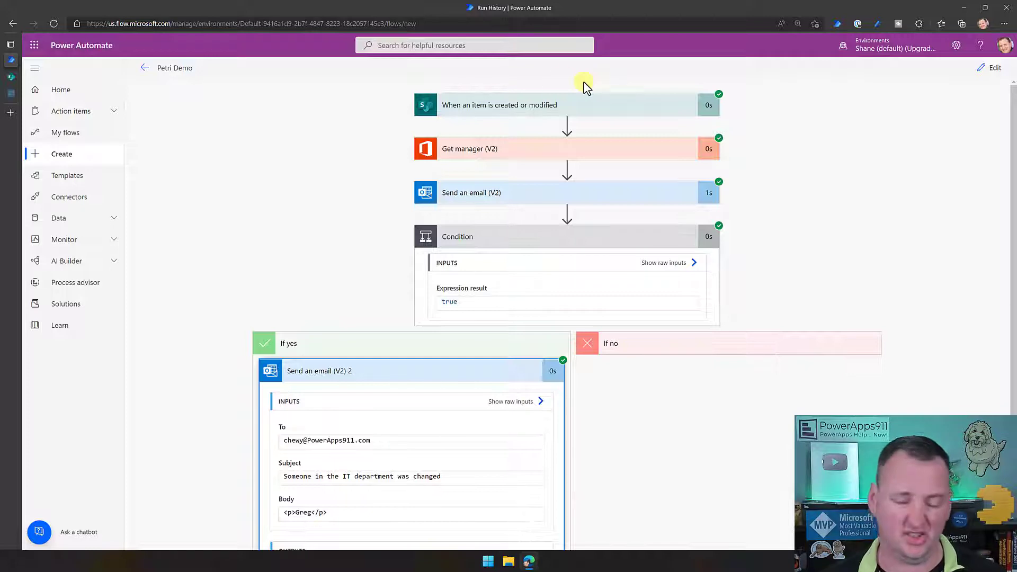
# Step: Create a flow from the "Post MSN Weather updates to Yammer group everyday" template with its existing connections
pyautogui.click(73, 181)
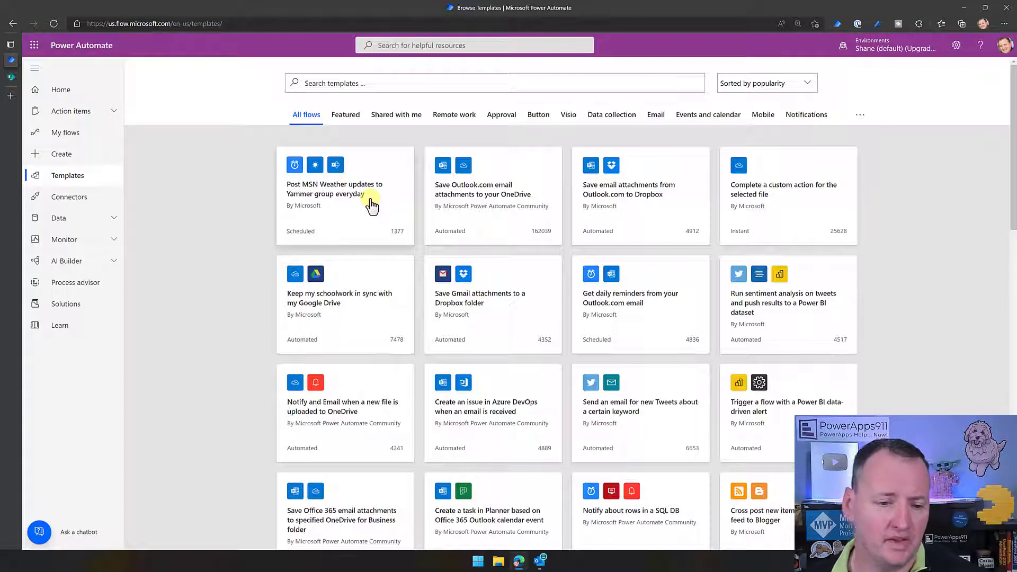
pyautogui.click(346, 190)
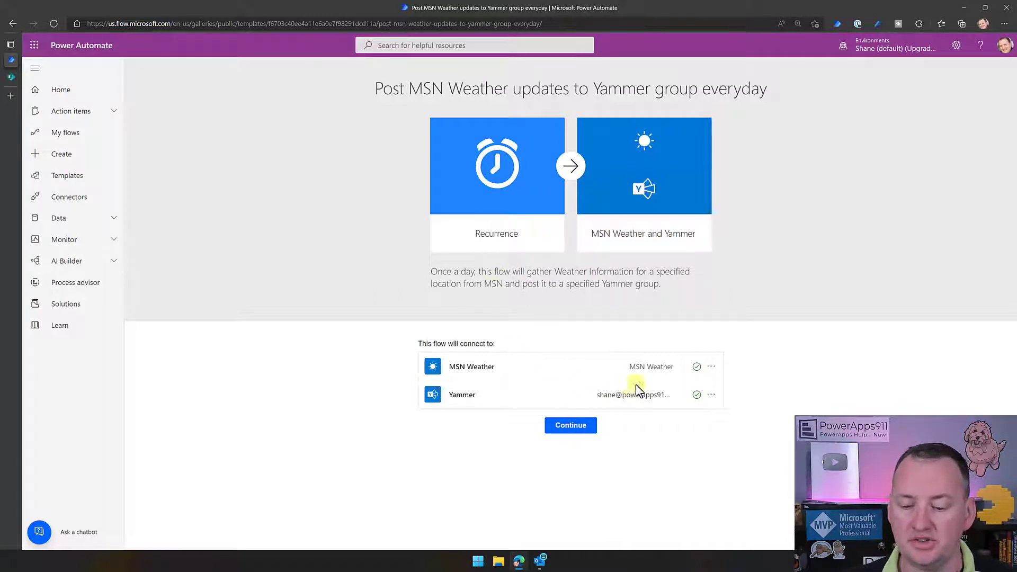
pyautogui.click(574, 428)
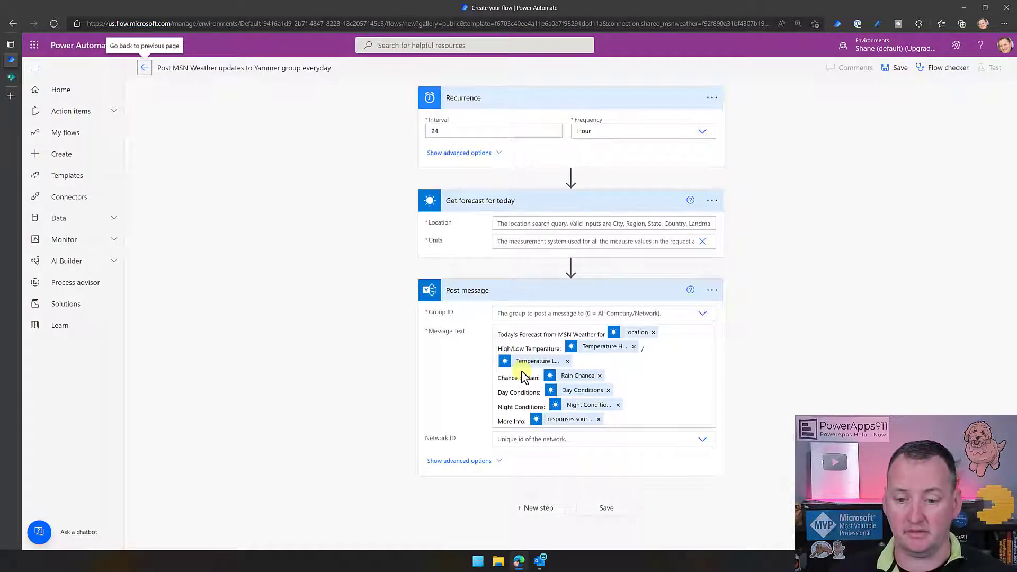
# Step: Set the Get forecast for today action's location to "cincinnati, ohio" and its units to Imperial
pyautogui.click(537, 225)
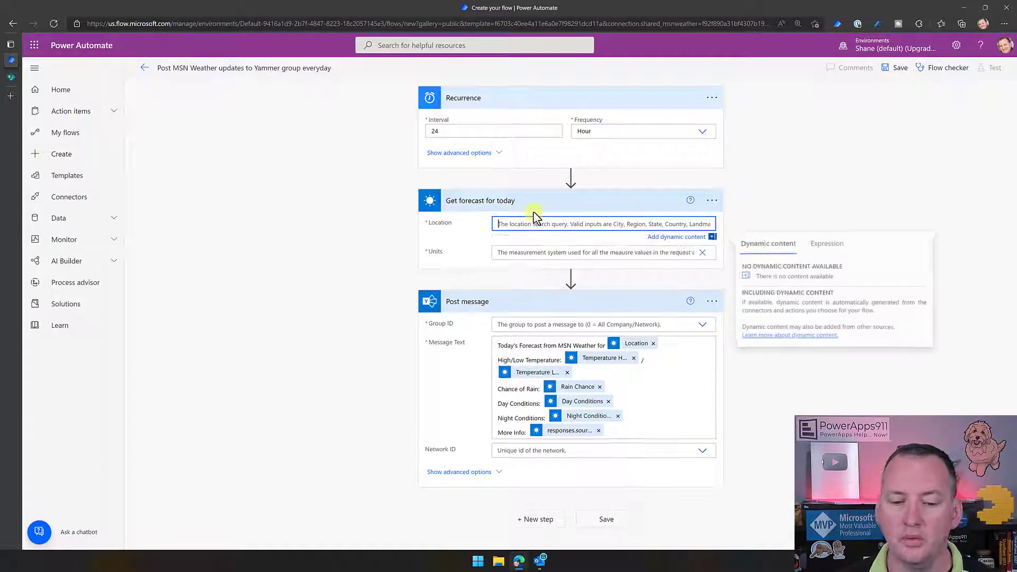
pyautogui.write('cincina')
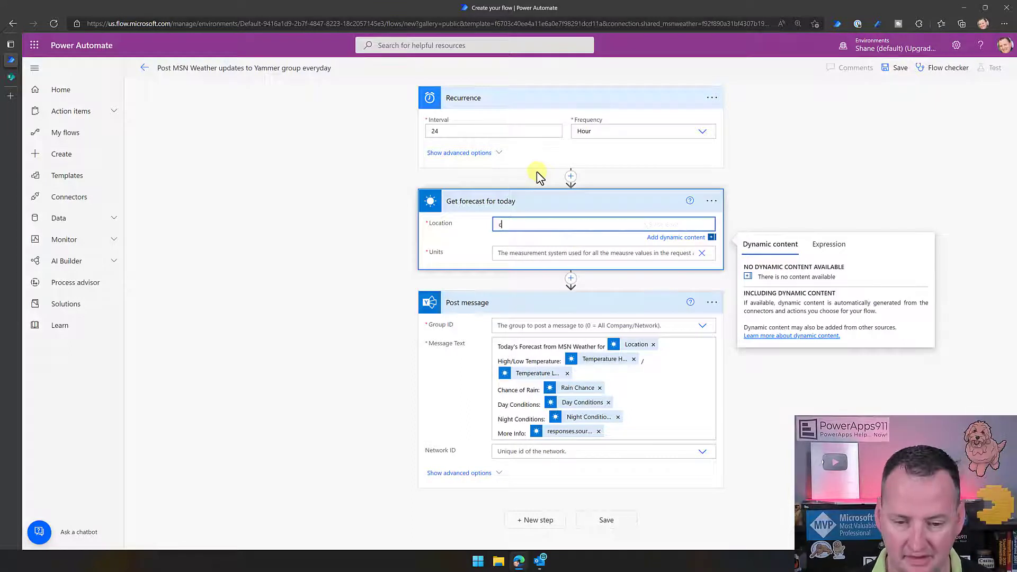
pyautogui.write('nat')
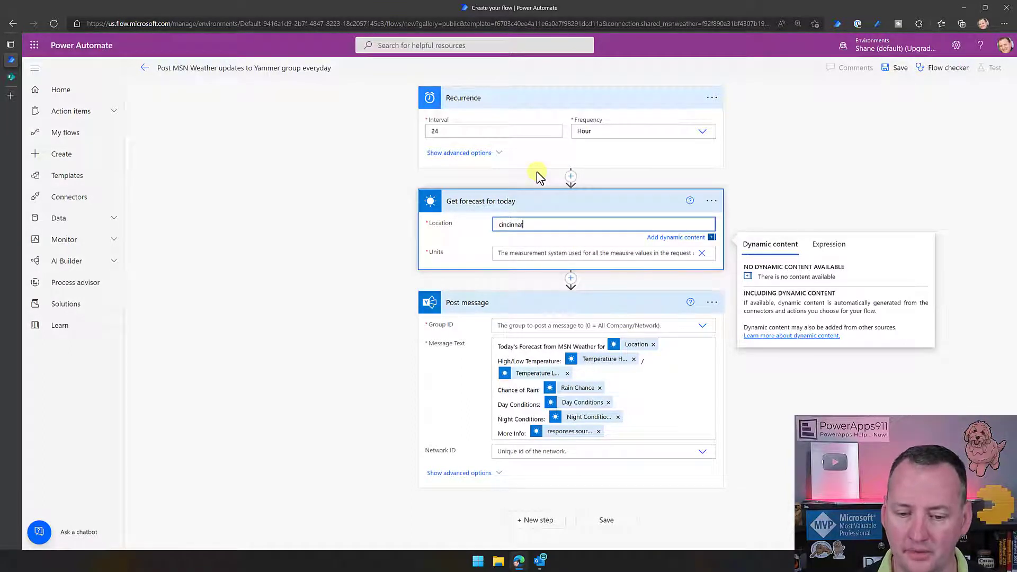
pyautogui.write('i, ohio')
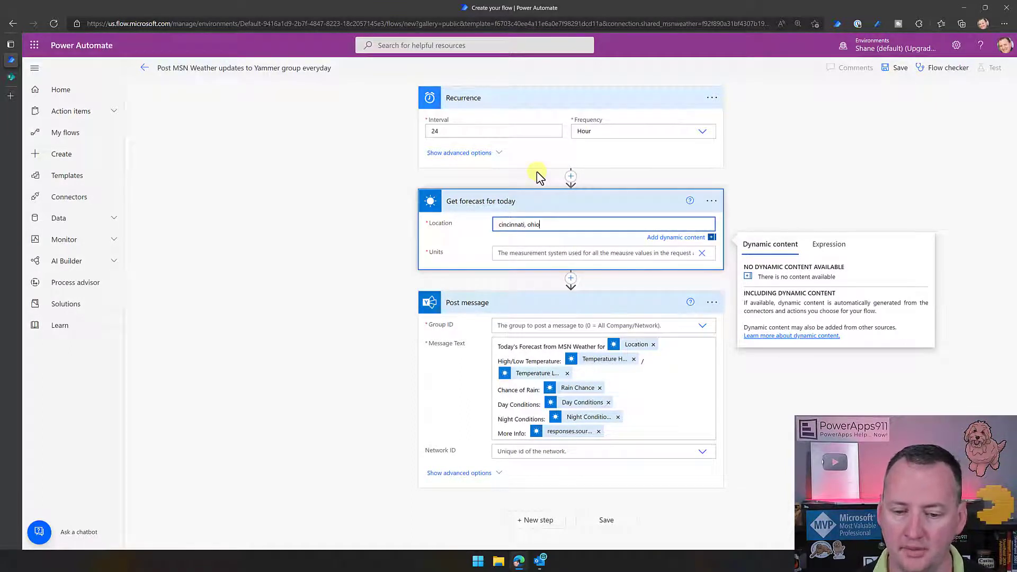
pyautogui.click(671, 257)
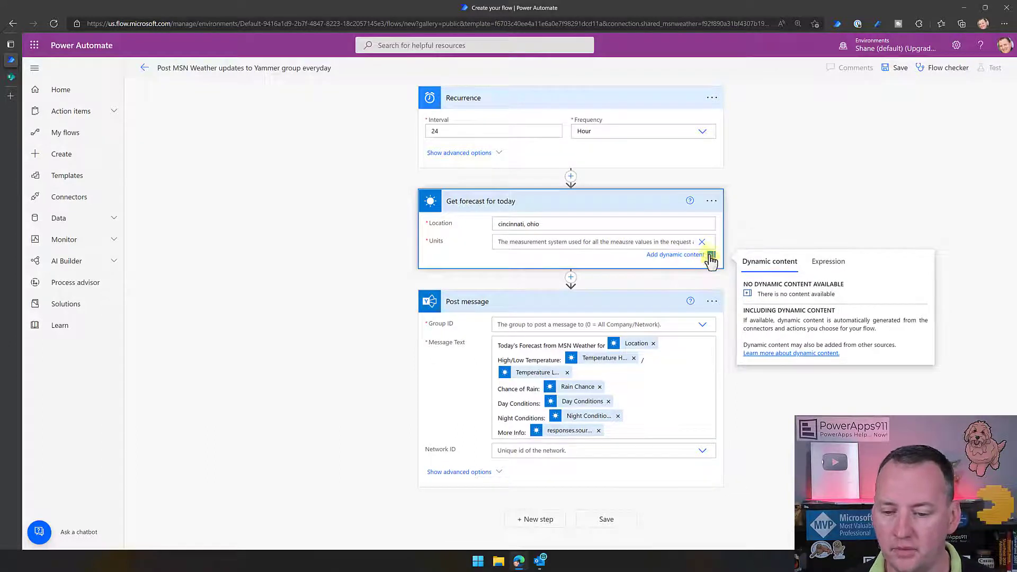
pyautogui.click(702, 252)
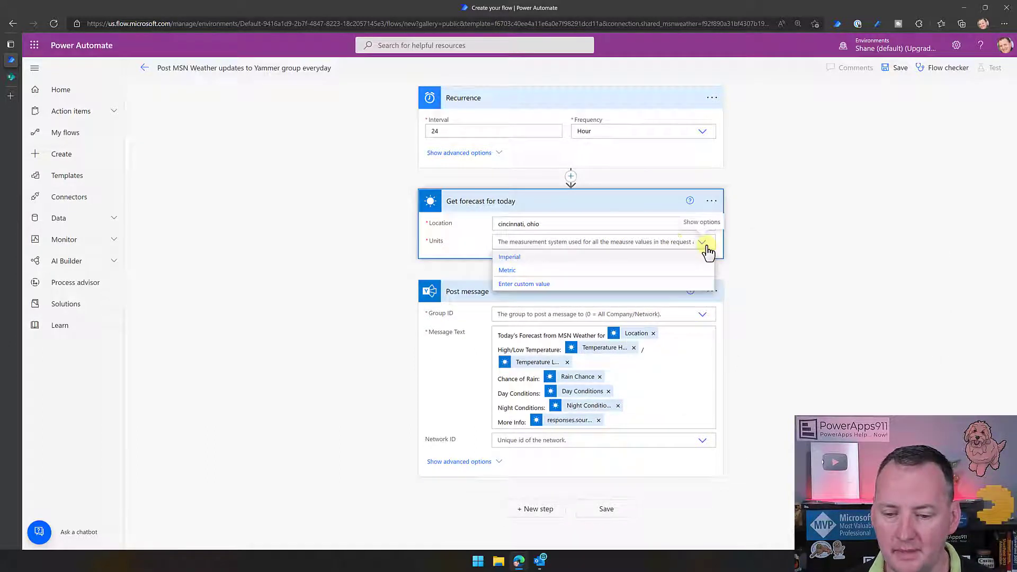
pyautogui.click(512, 259)
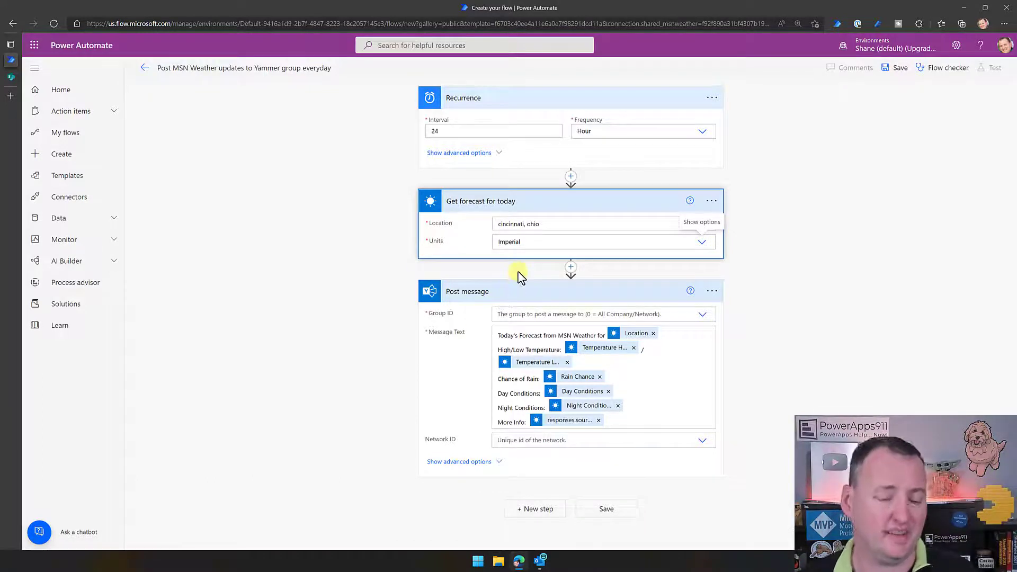
# Step: Insert a Microsoft Teams "Post message in a chat or channel" action between Get forecast for today and Post message
pyautogui.click(570, 267)
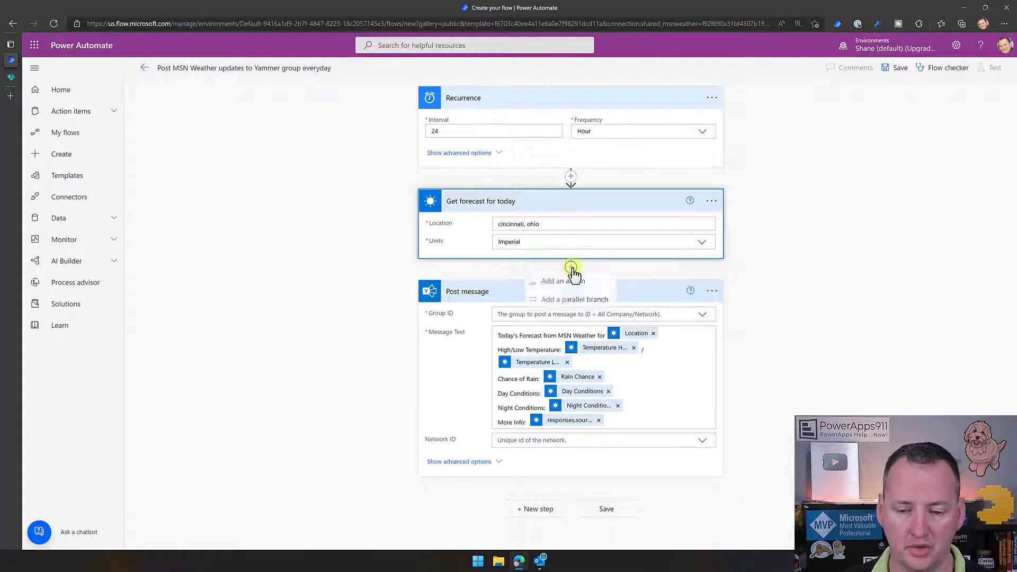
pyautogui.click(565, 284)
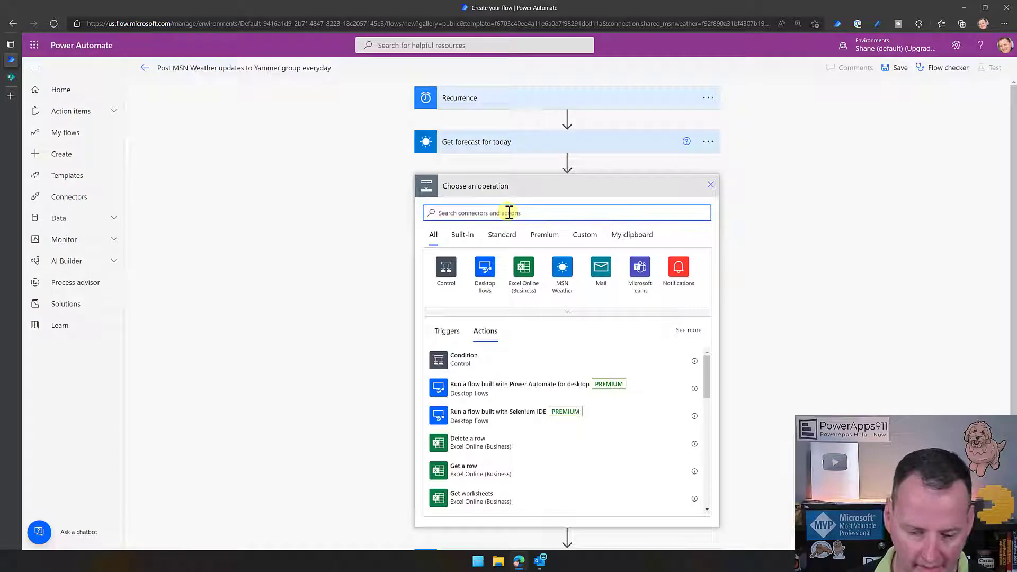
pyautogui.click(640, 270)
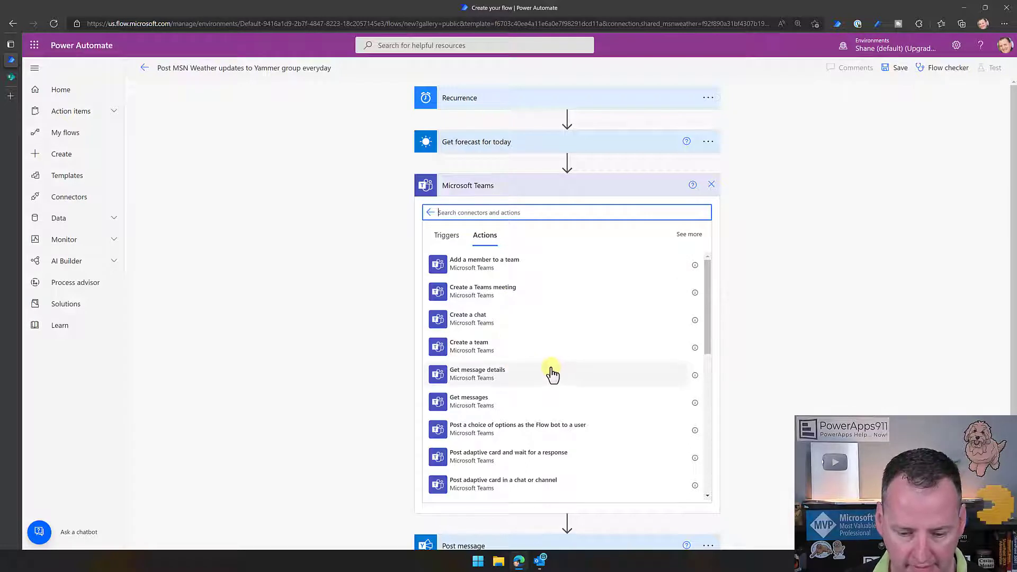
pyautogui.scroll(-2, 550, 373)
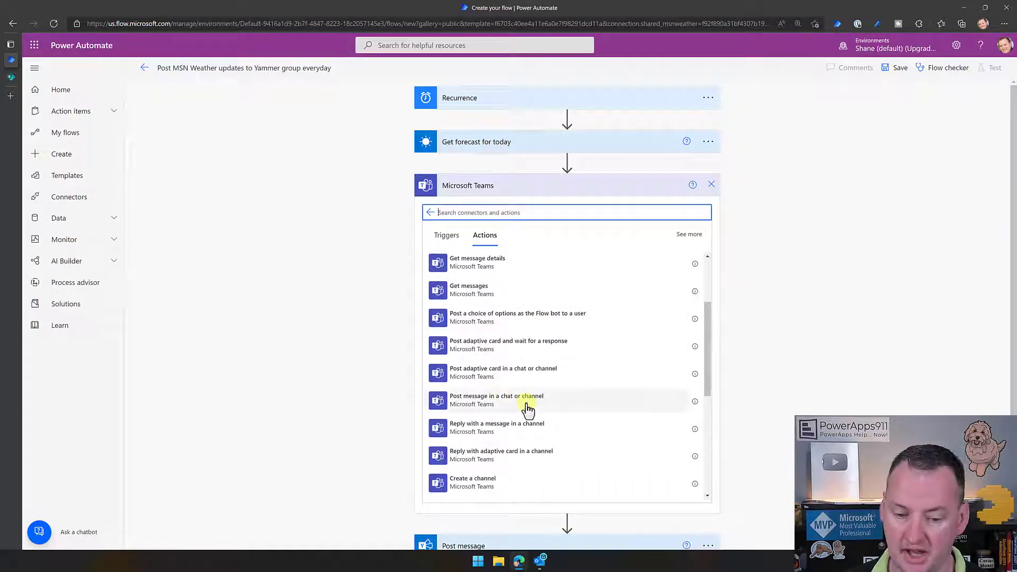
pyautogui.click(527, 405)
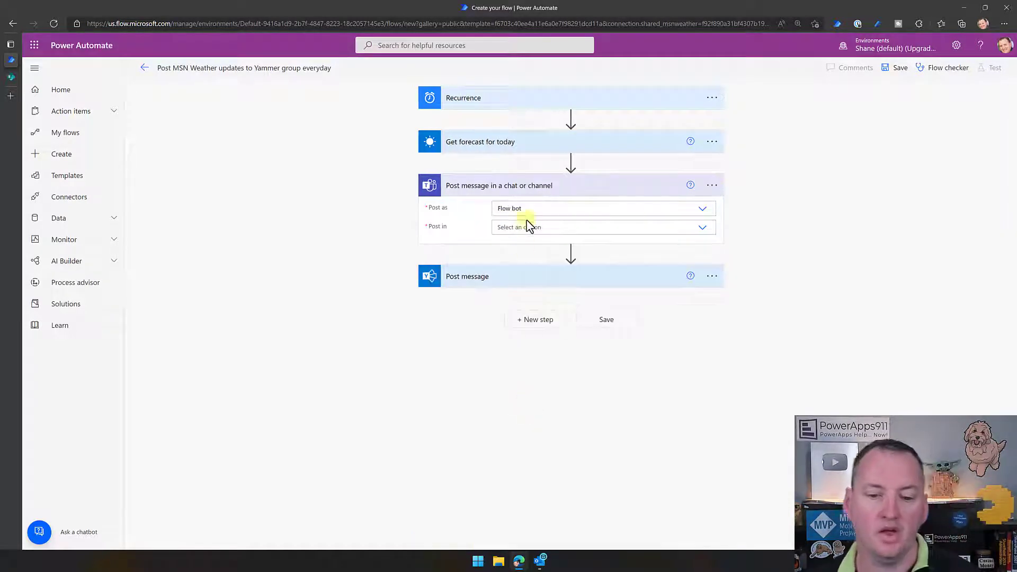
# Step: Set the Teams message action to post as Flow bot in a channel, using the D4T Demo team and its General channel
pyautogui.click(705, 212)
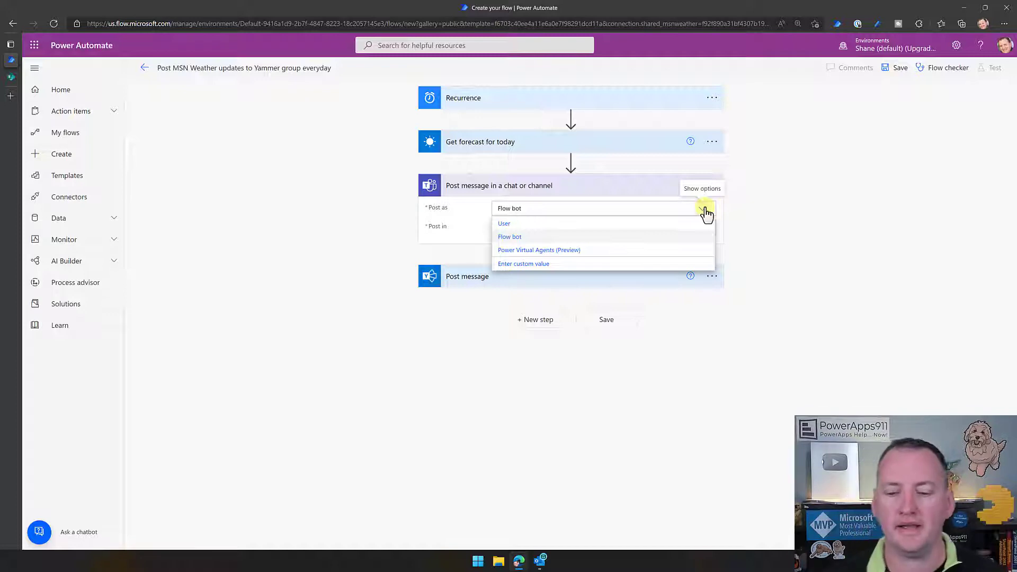
pyautogui.click(717, 212)
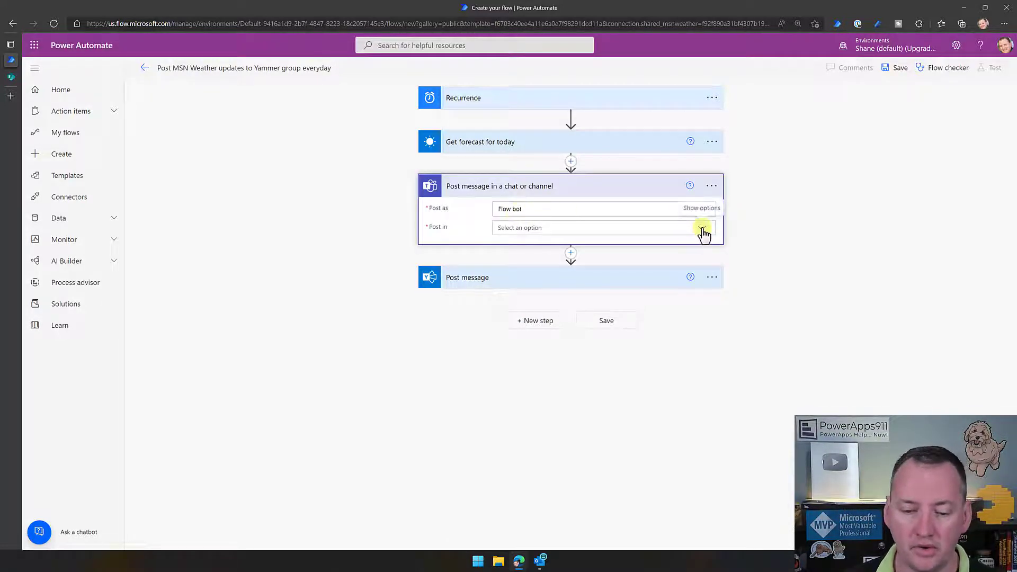
pyautogui.click(703, 231)
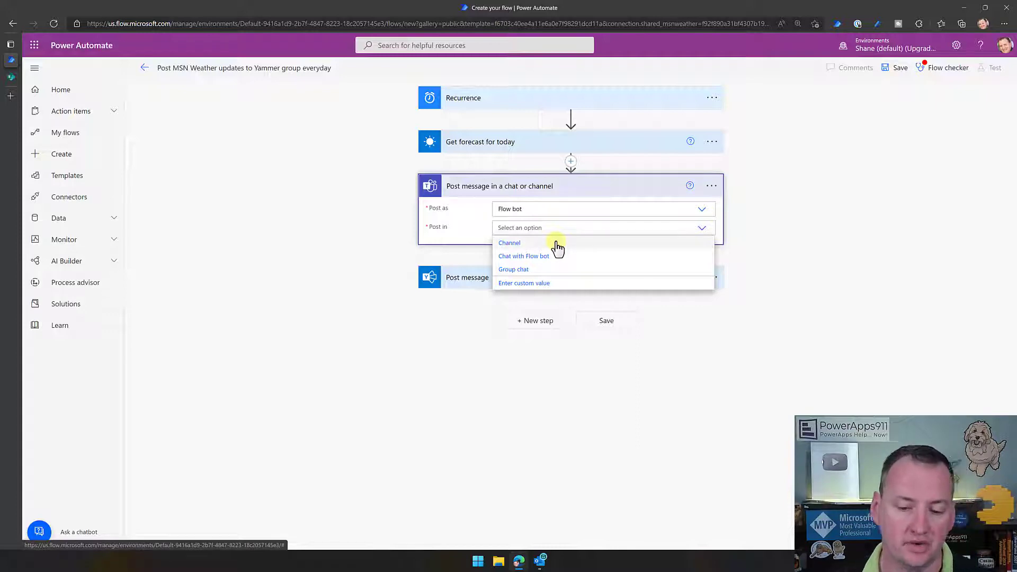
pyautogui.click(557, 245)
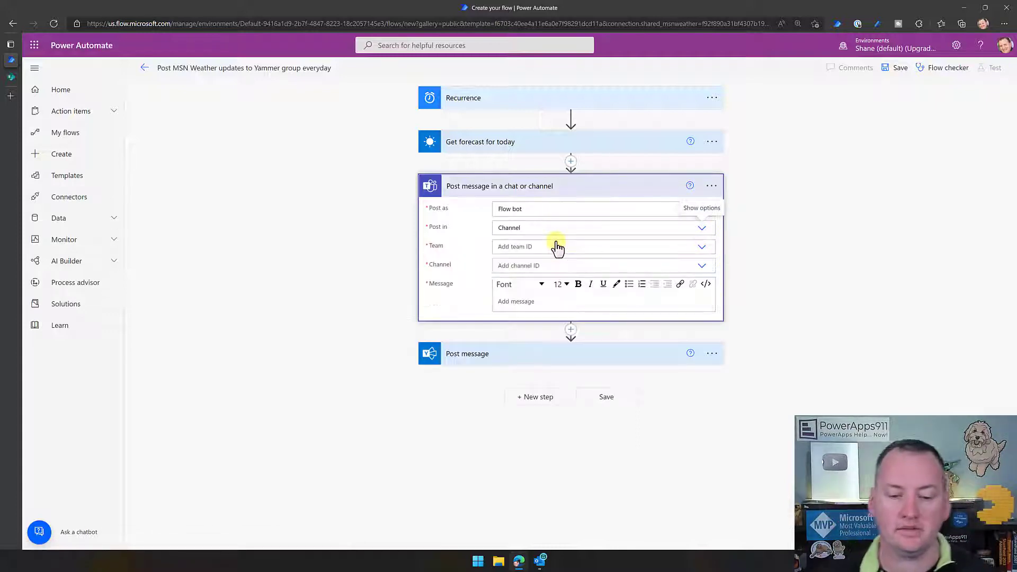
pyautogui.click(704, 250)
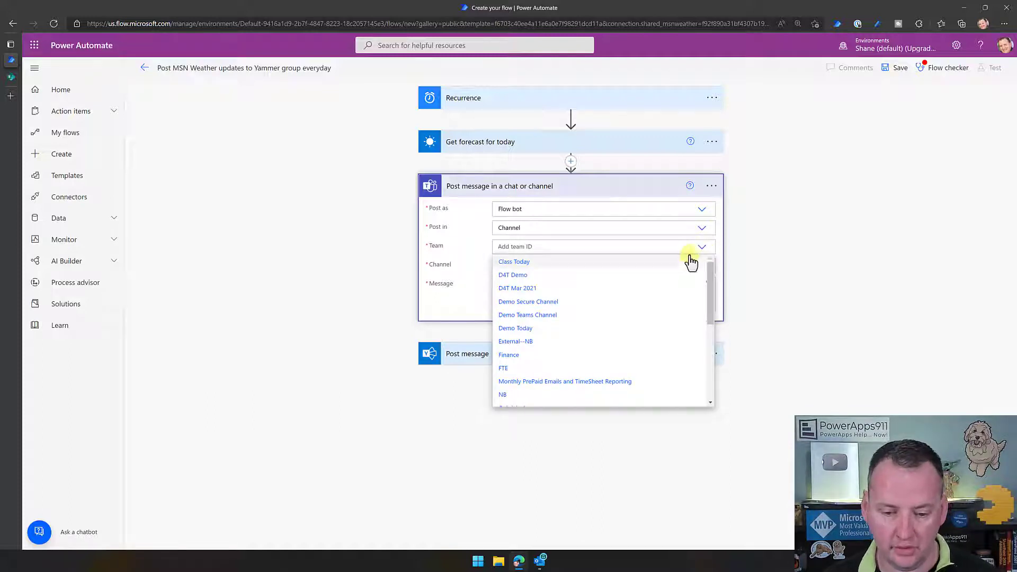
pyautogui.click(554, 275)
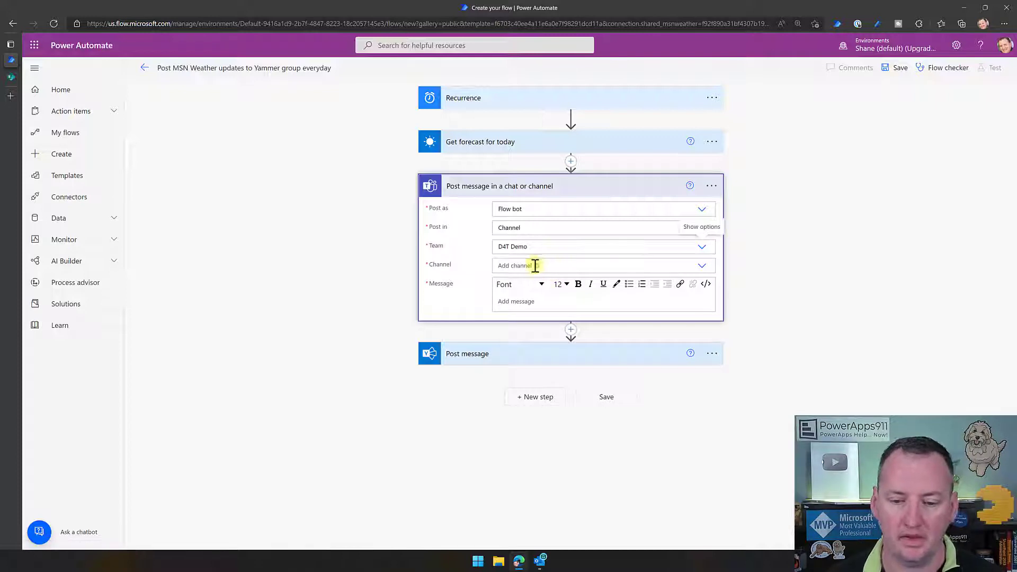
pyautogui.click(703, 266)
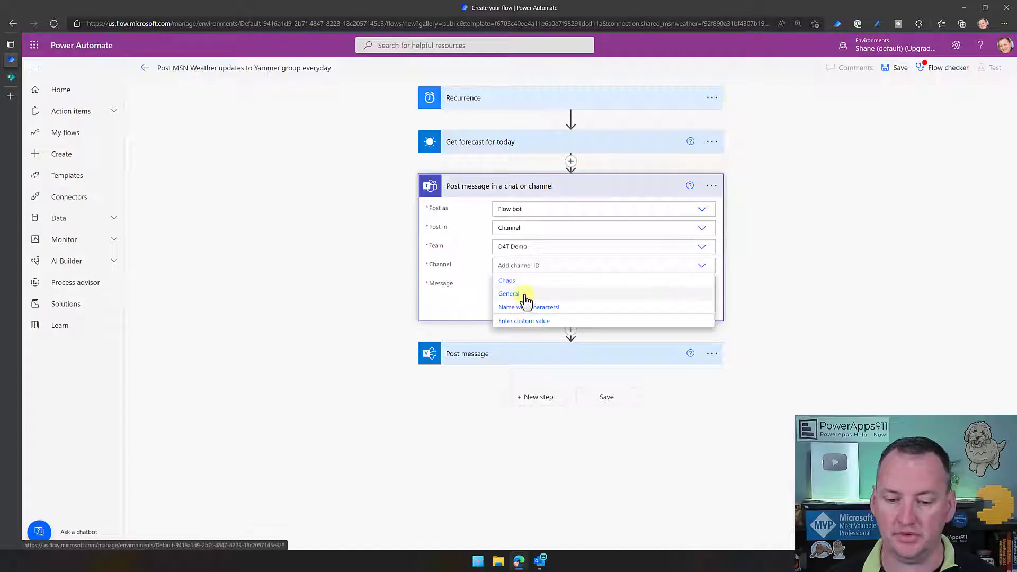
pyautogui.click(524, 295)
# Step: Copy the full forecast text with its dynamic fields from the Yammer Post message action into the Teams action's message
pyautogui.click(529, 300)
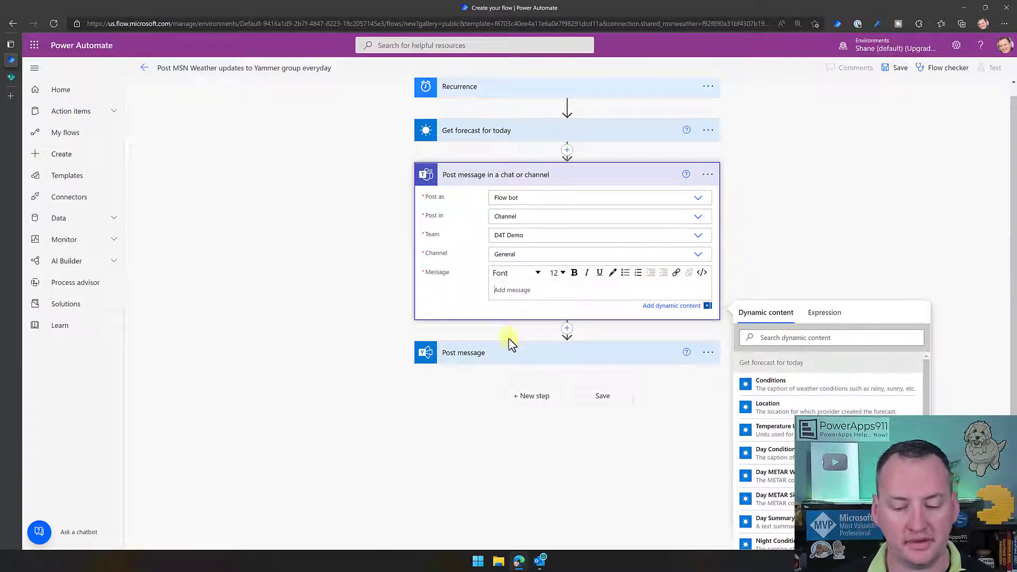
pyautogui.click(532, 353)
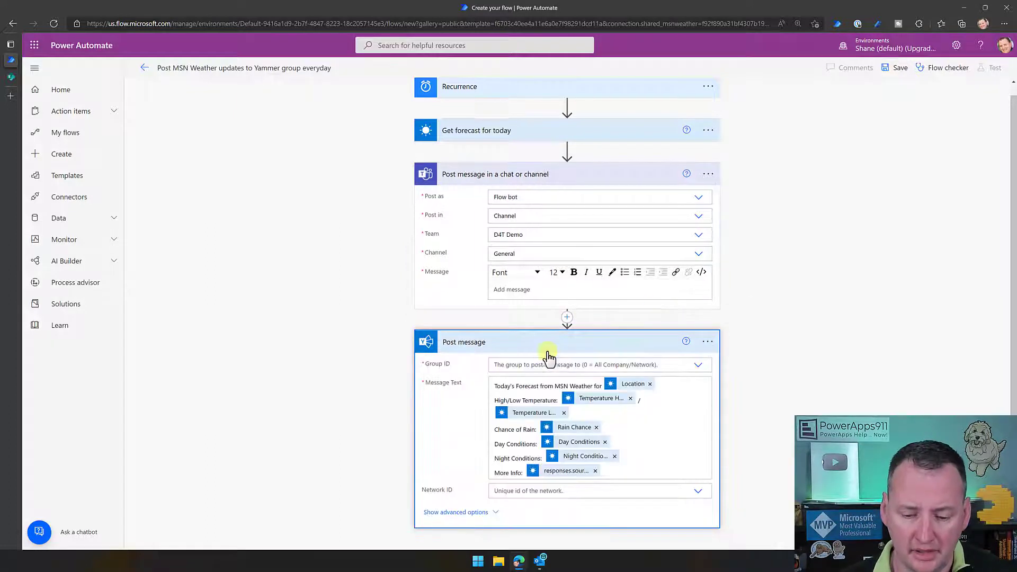
pyautogui.moveTo(622, 447); pyautogui.dragTo(484, 360)
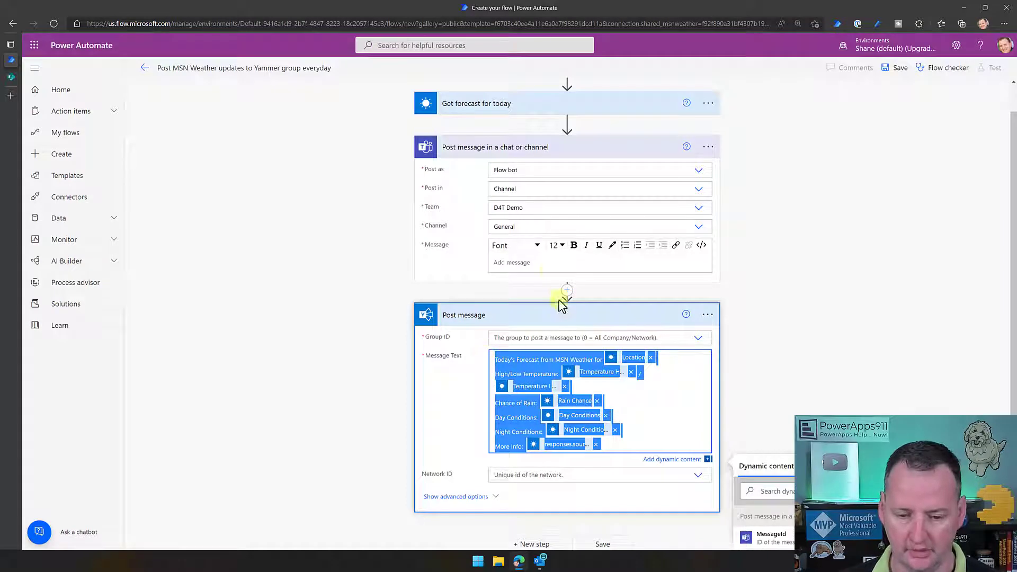
pyautogui.click(551, 265)
pyautogui.write("Today's Forecast from MSN Weather for Location High/Low Temperature: Temperature High / Temperature Low Chance of Rain: Rain Chance Day Conditions: Day Conditions Night Conditions: Night Conditions More Info: responses.source.clickThrough")
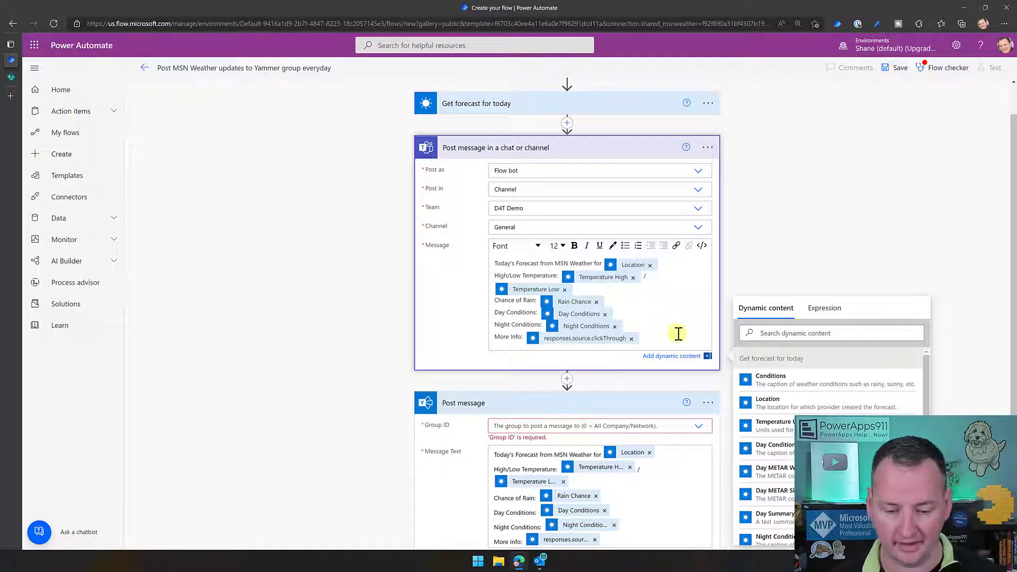
# Step: Delete the Yammer Post message action from the end of the flow
pyautogui.scroll(-2, 676, 332)
pyautogui.click(708, 314)
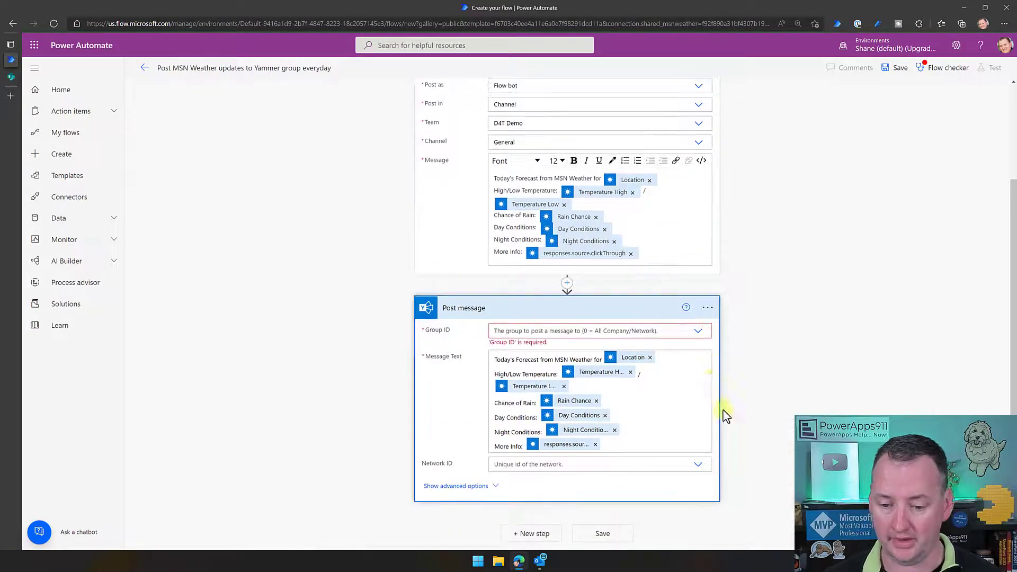
pyautogui.click(708, 307)
pyautogui.click(747, 433)
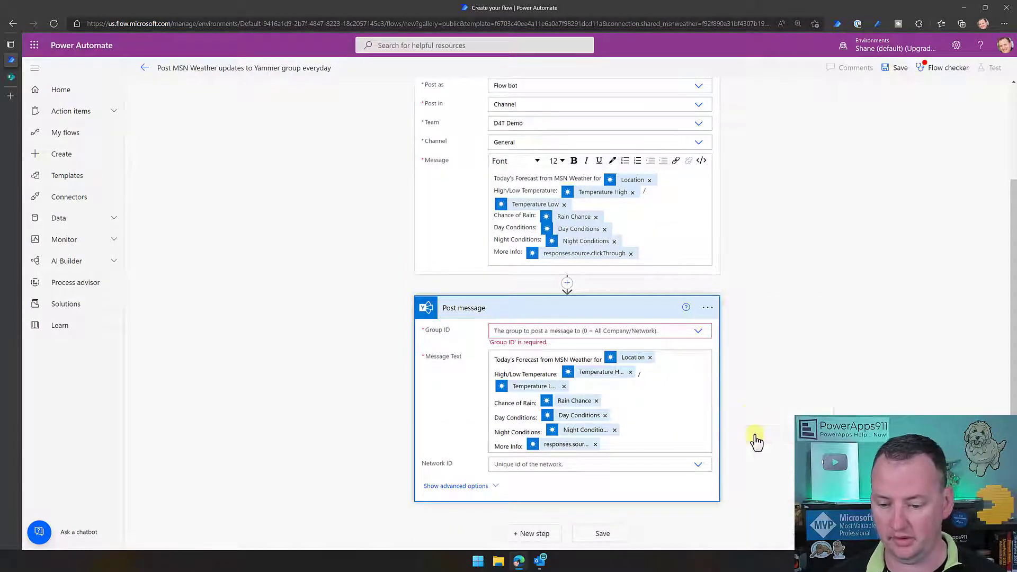
pyautogui.click(533, 318)
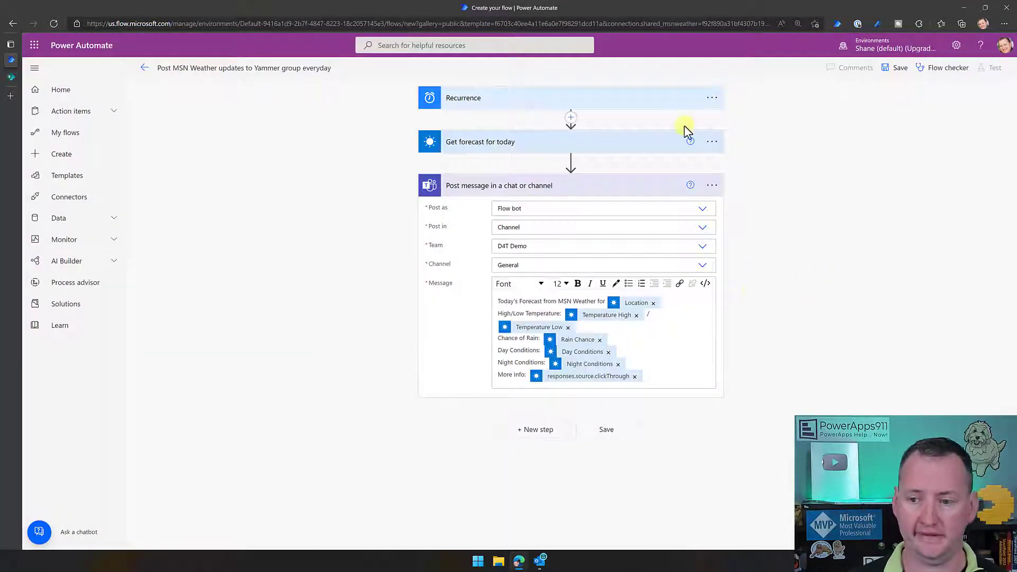
# Step: Save the flow and run a manual test of it
pyautogui.click(900, 69)
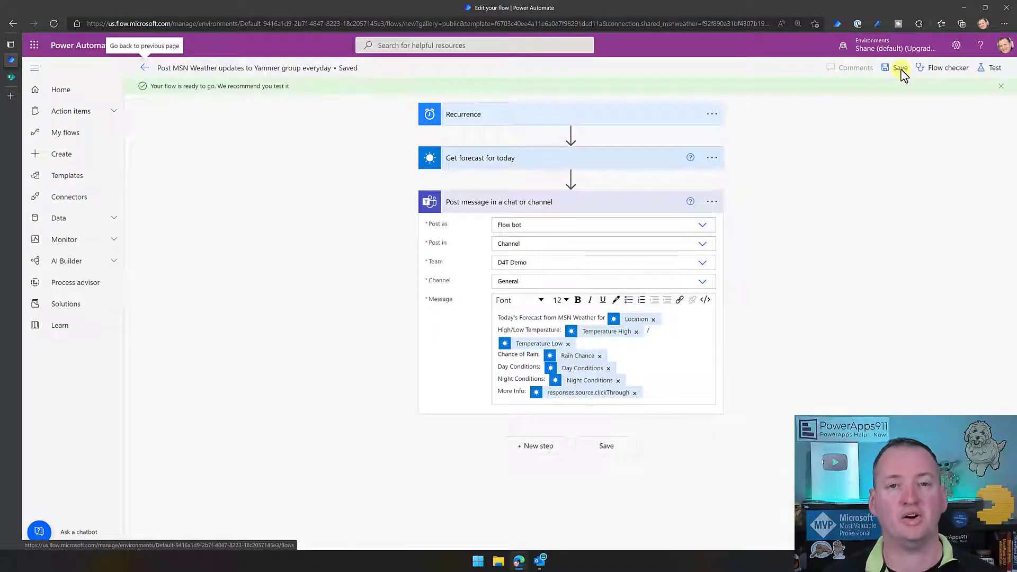
pyautogui.click(999, 85)
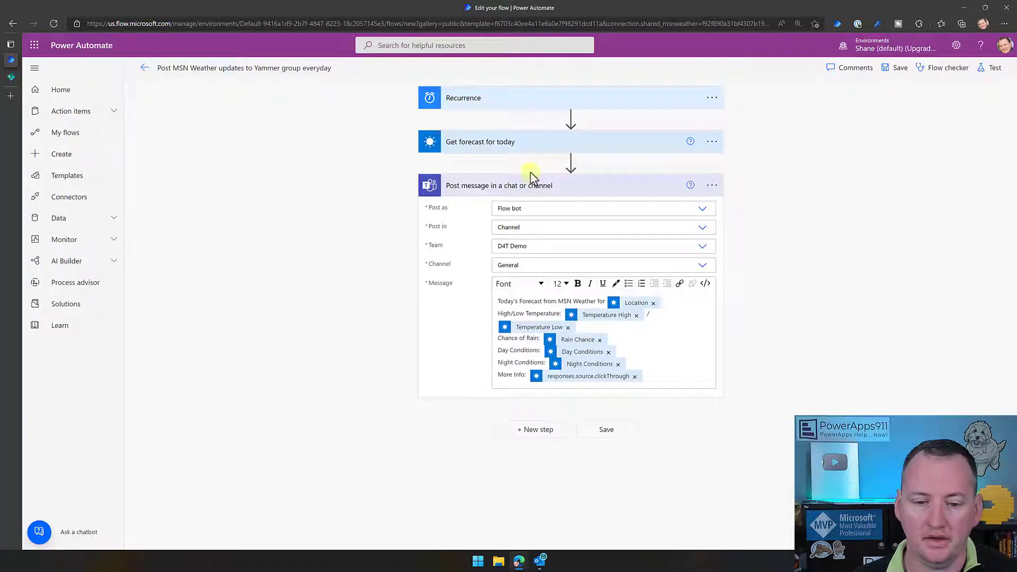
pyautogui.click(993, 74)
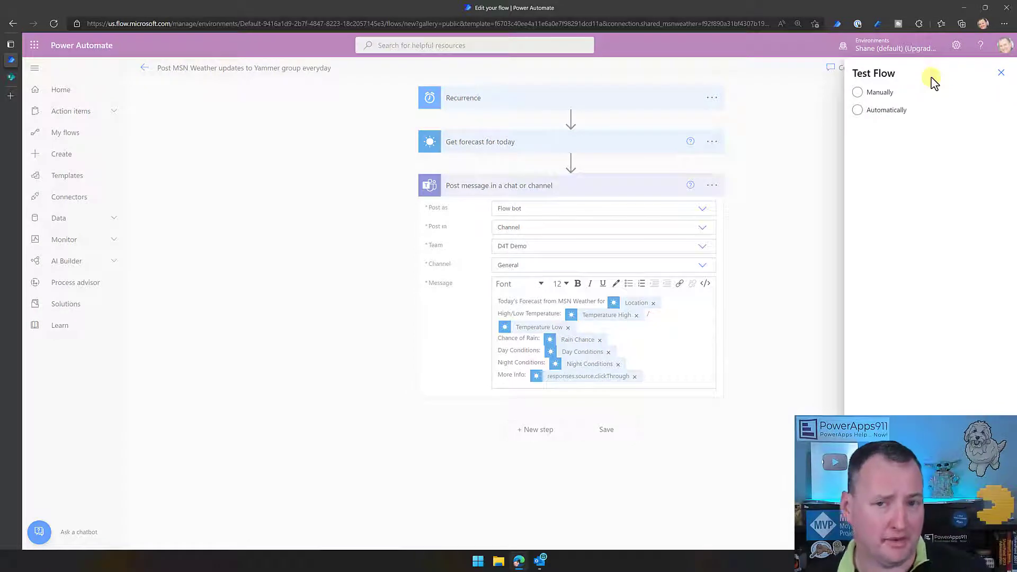
pyautogui.click(891, 116)
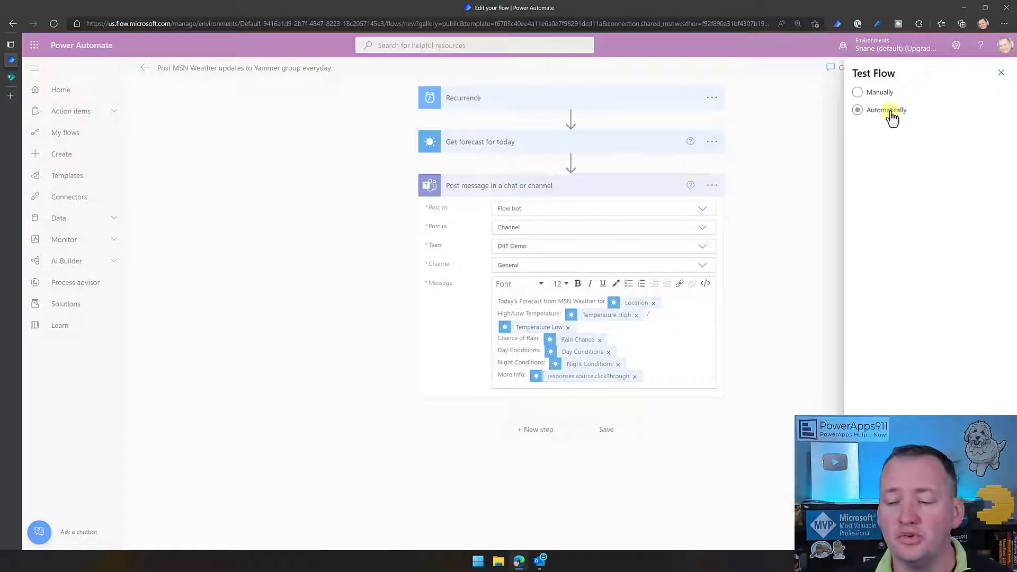
pyautogui.click(875, 94)
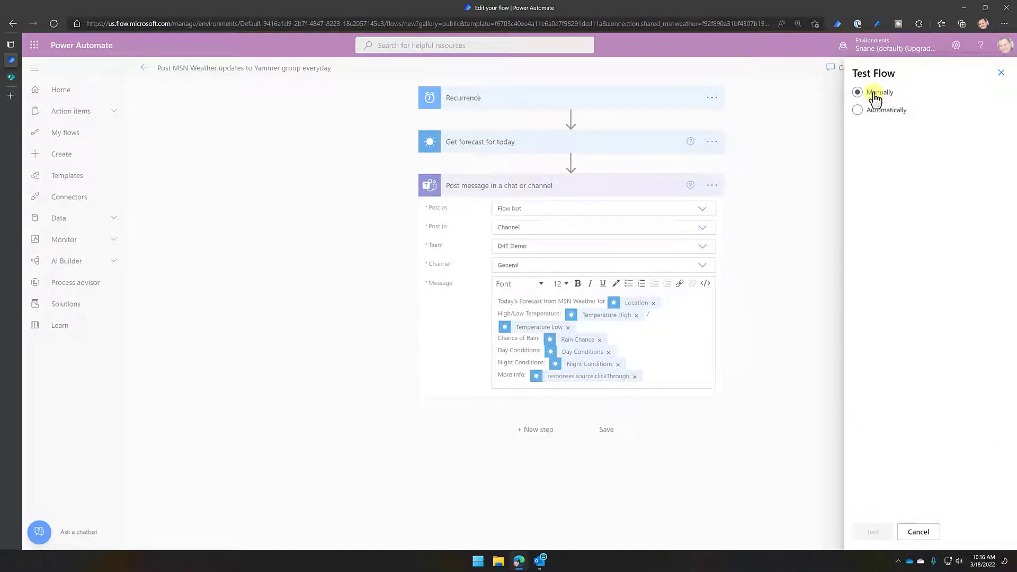
pyautogui.click(874, 532)
pyautogui.click(877, 534)
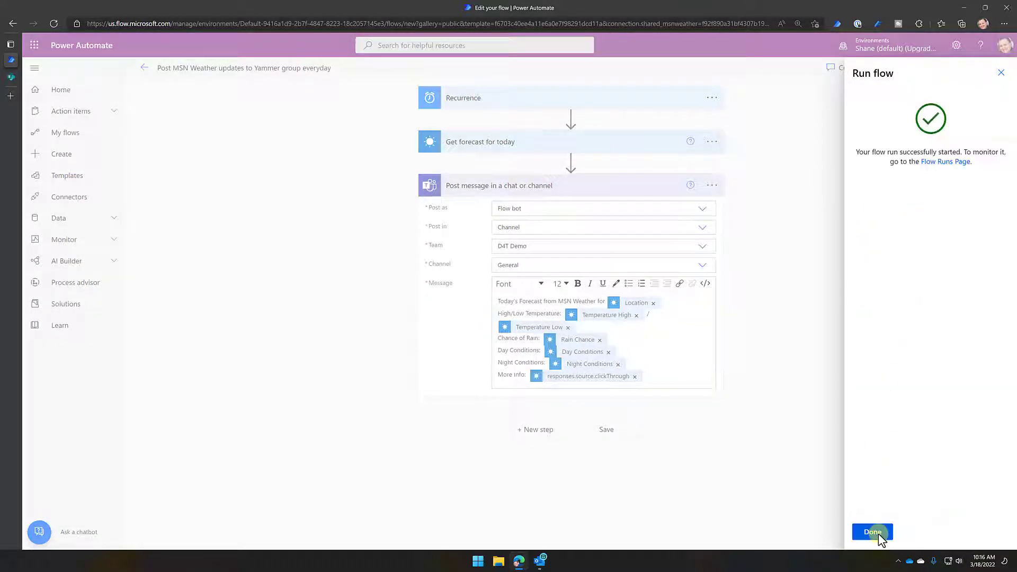
pyautogui.click(873, 532)
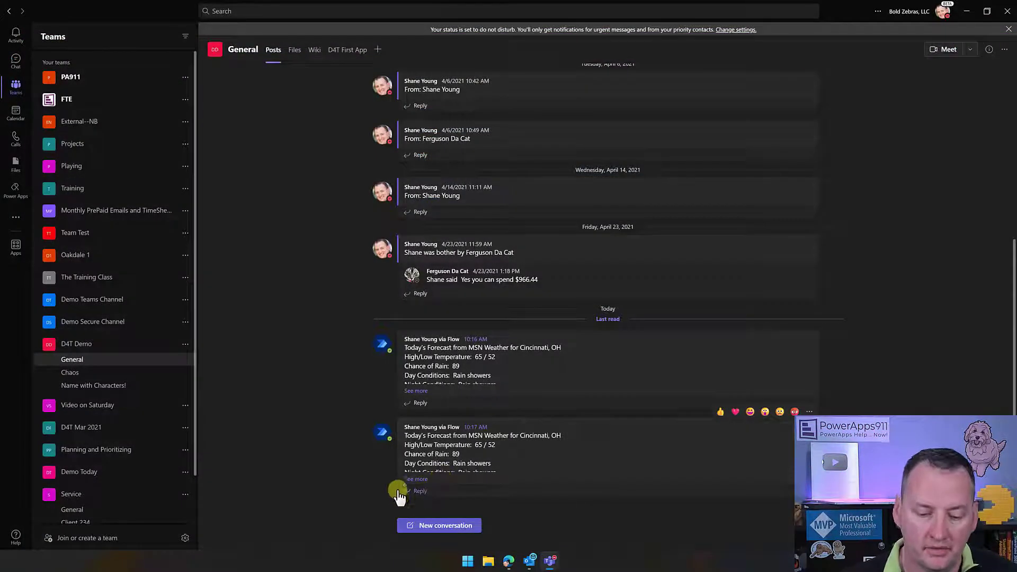
# Step: Expand the newest forecast post in the D4T Demo General channel in Microsoft Teams, and return to the flow's run page
pyautogui.click(419, 480)
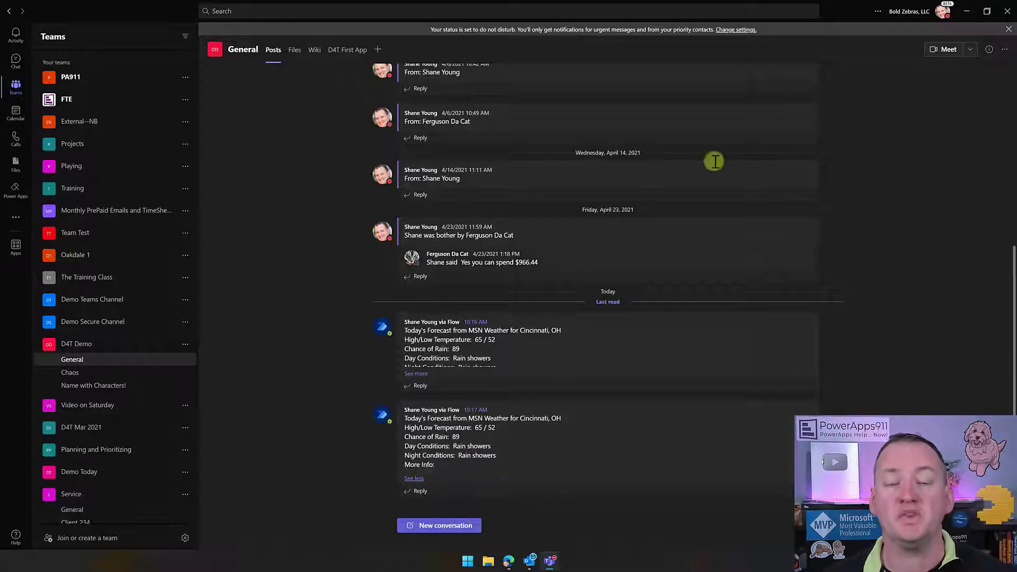
pyautogui.click(970, 12)
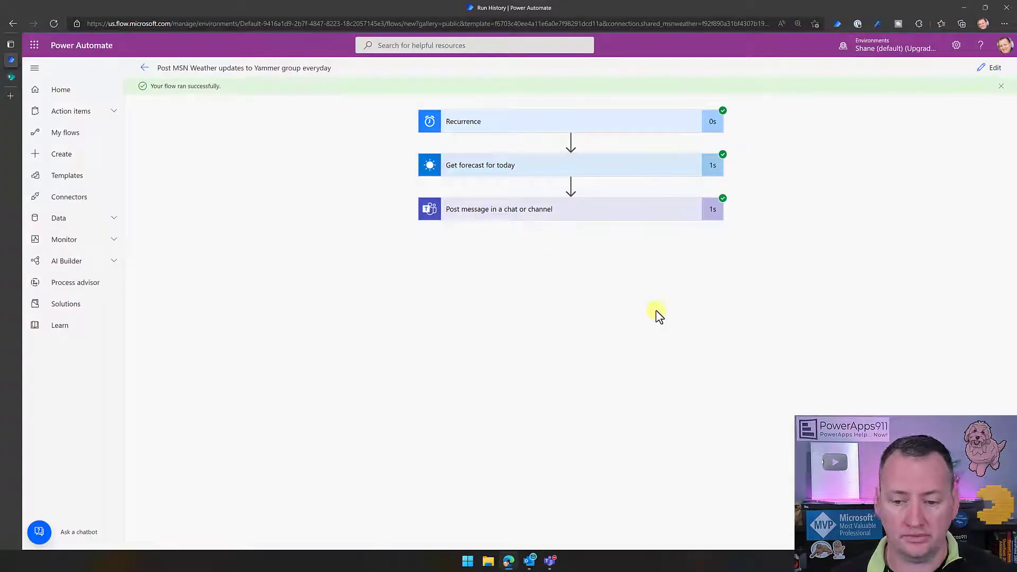
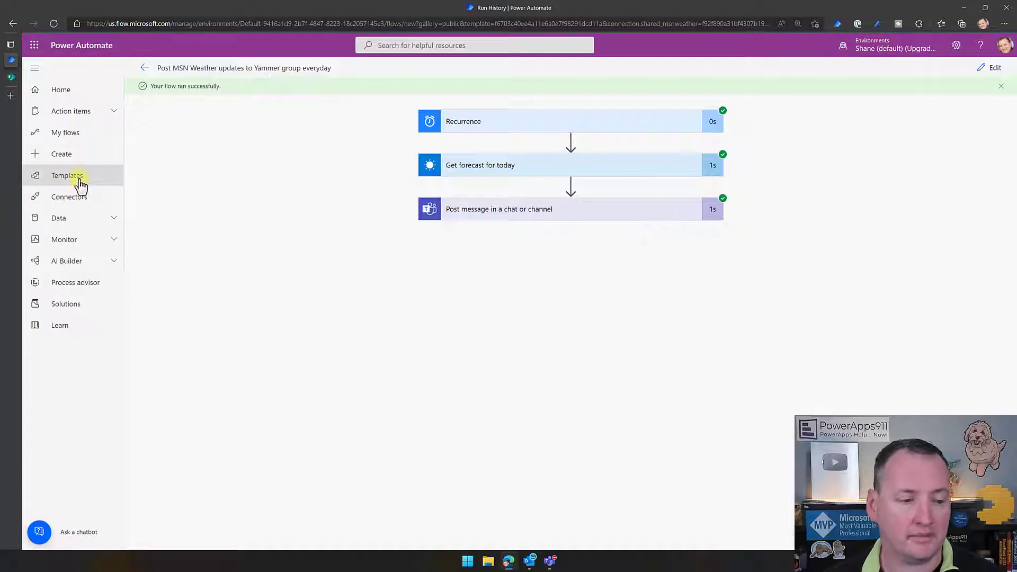
# Step: Search the flow templates for "teams" and browse the matching templates
pyautogui.click(80, 179)
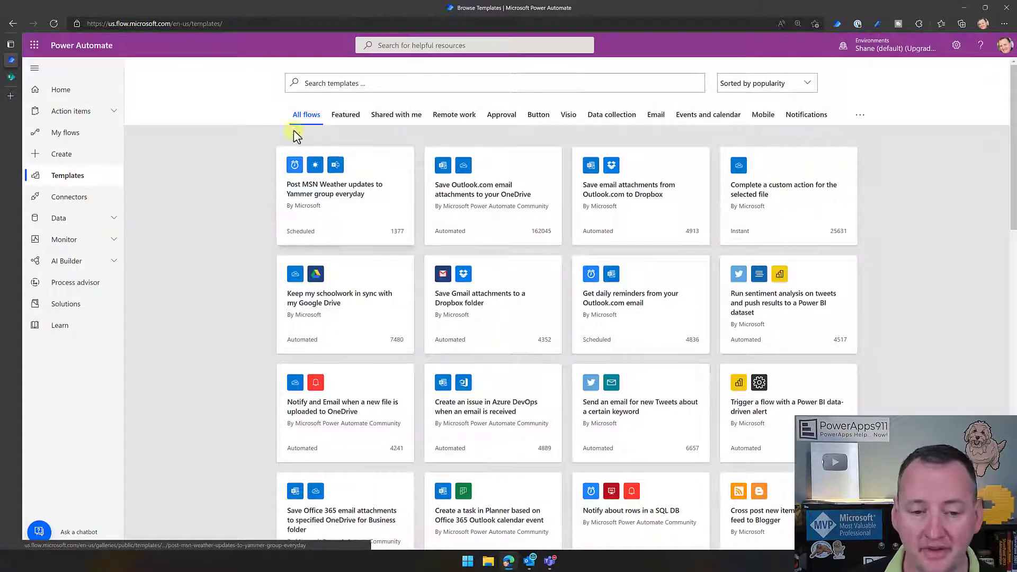
pyautogui.click(389, 83)
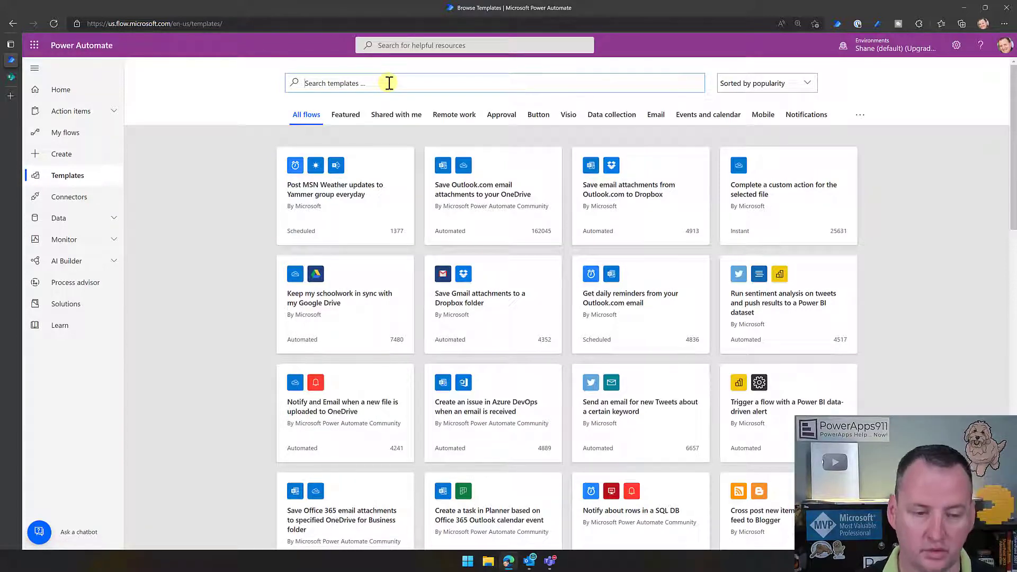
pyautogui.write('teams')
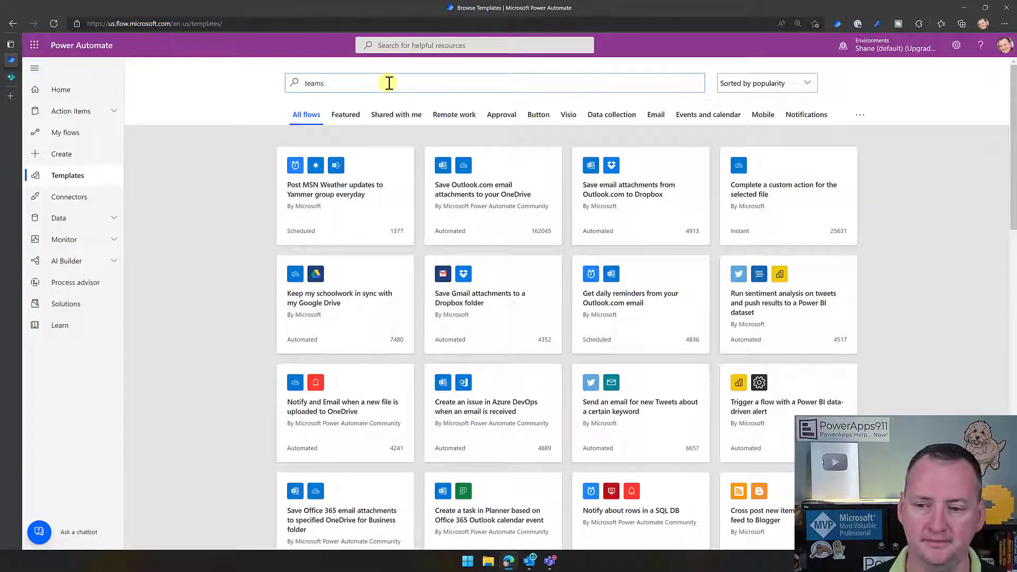
pyautogui.press('Return')
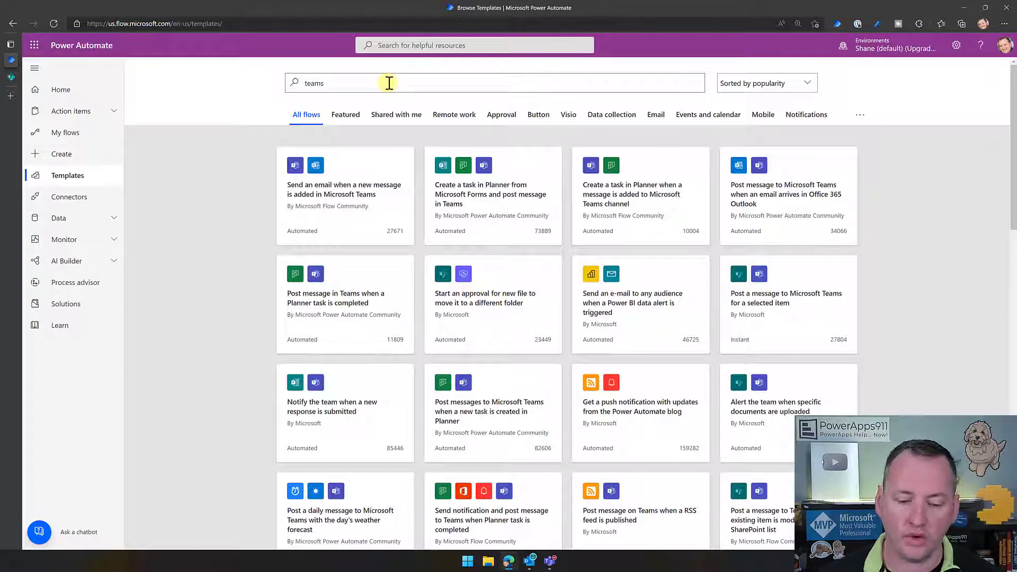
pyautogui.scroll(-3, 608, 226)
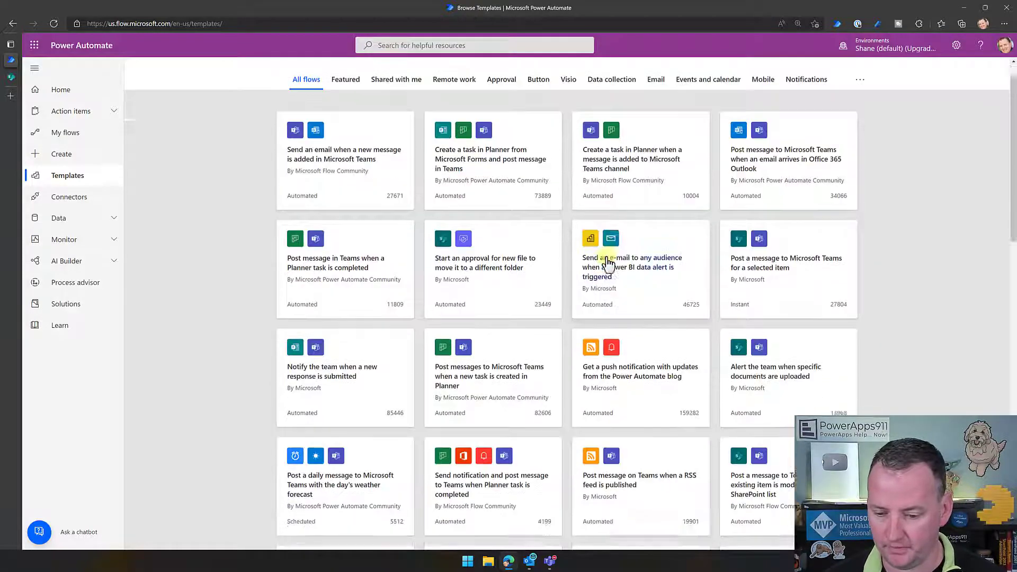
pyautogui.scroll(-3, 535, 248)
pyautogui.scroll(-2, 520, 249)
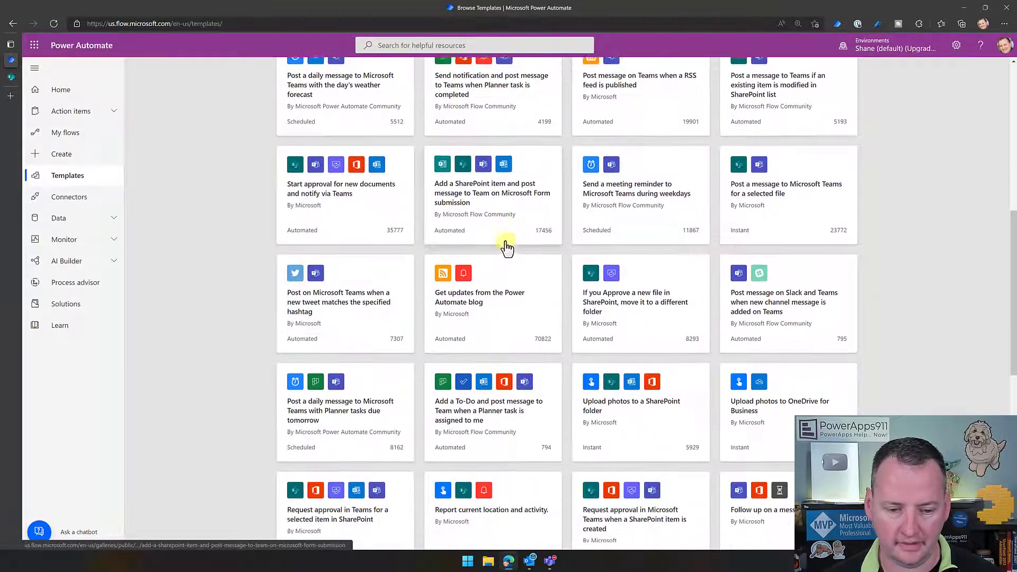
pyautogui.scroll(8, 397, 135)
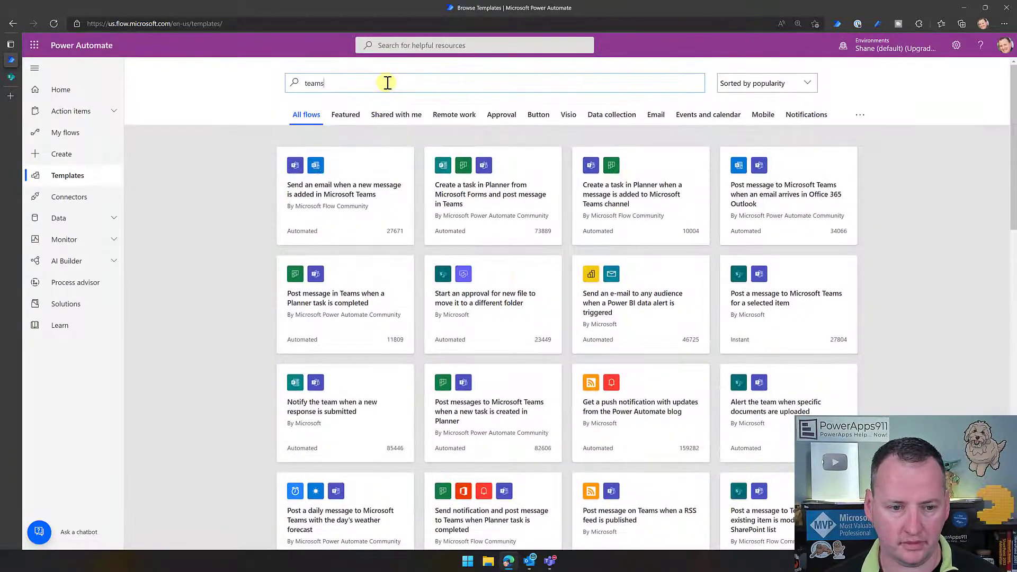
# Step: Narrow the template search to "teams selected message"
pyautogui.write('selected')
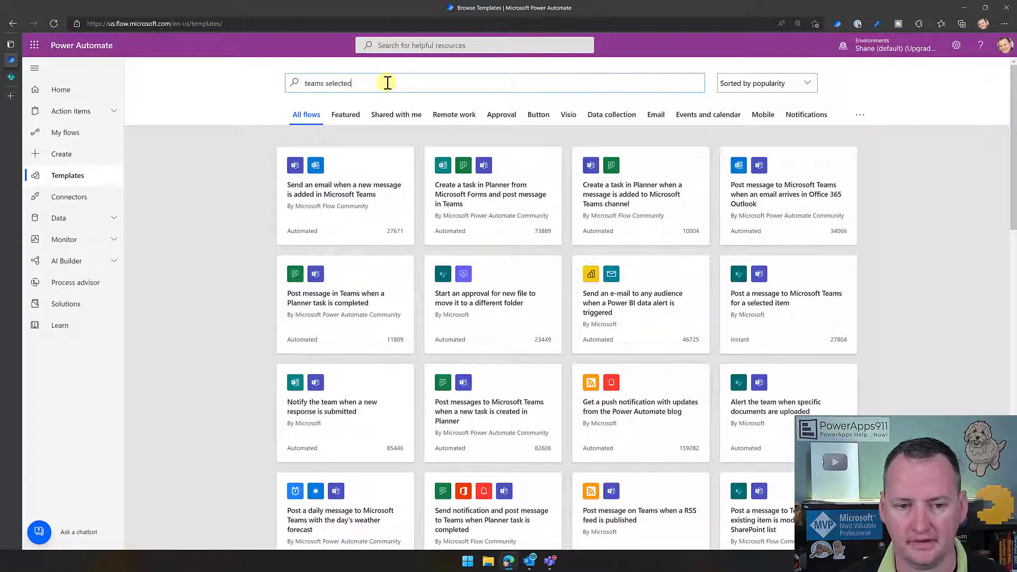
pyautogui.write(' message')
pyautogui.press('Return')
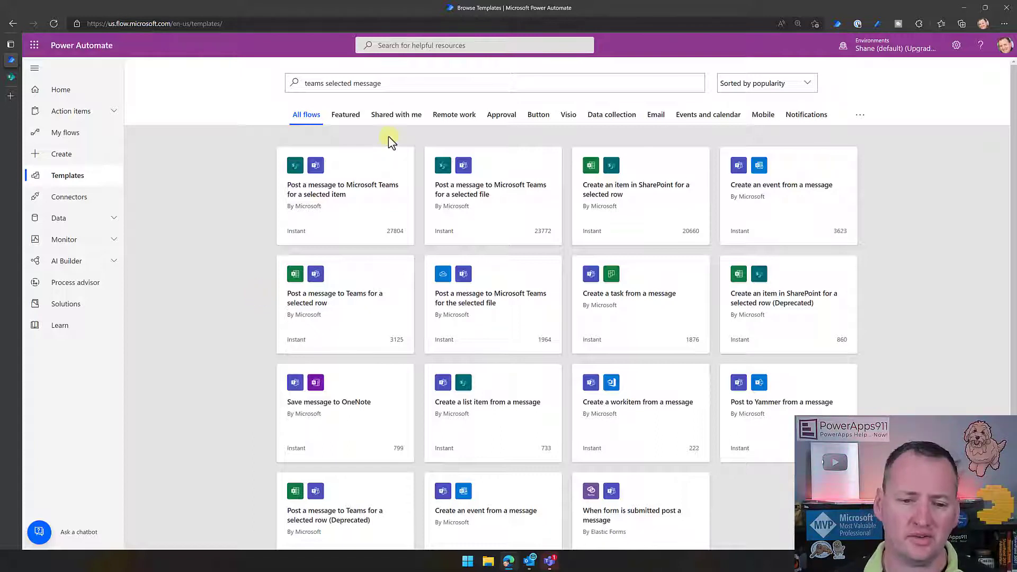
# Step: Search the flow templates for "schedule a reply" and create a flow from the Schedule a reply template
pyautogui.moveTo(438, 85); pyautogui.dragTo(297, 86)
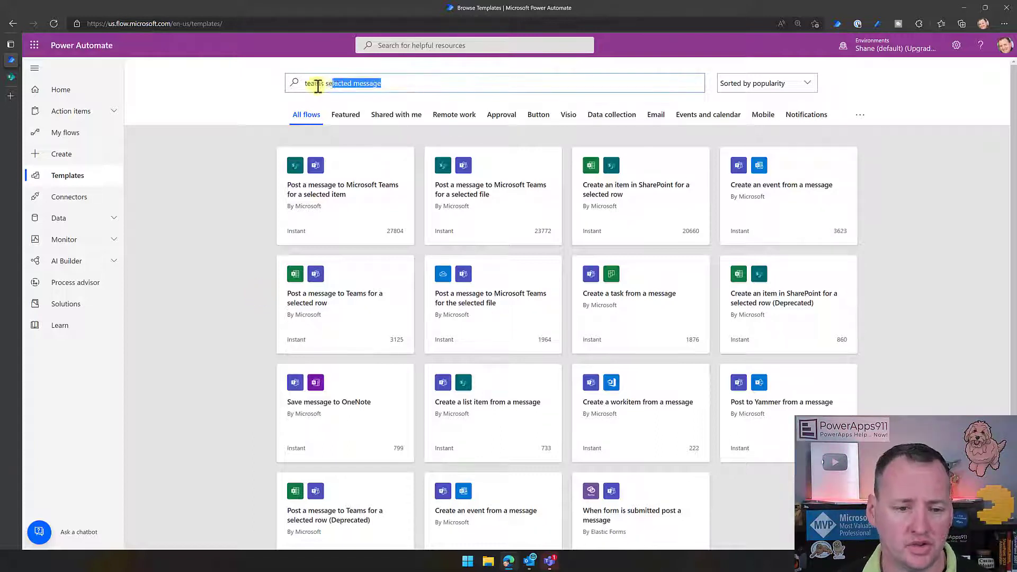
pyautogui.write('schedul')
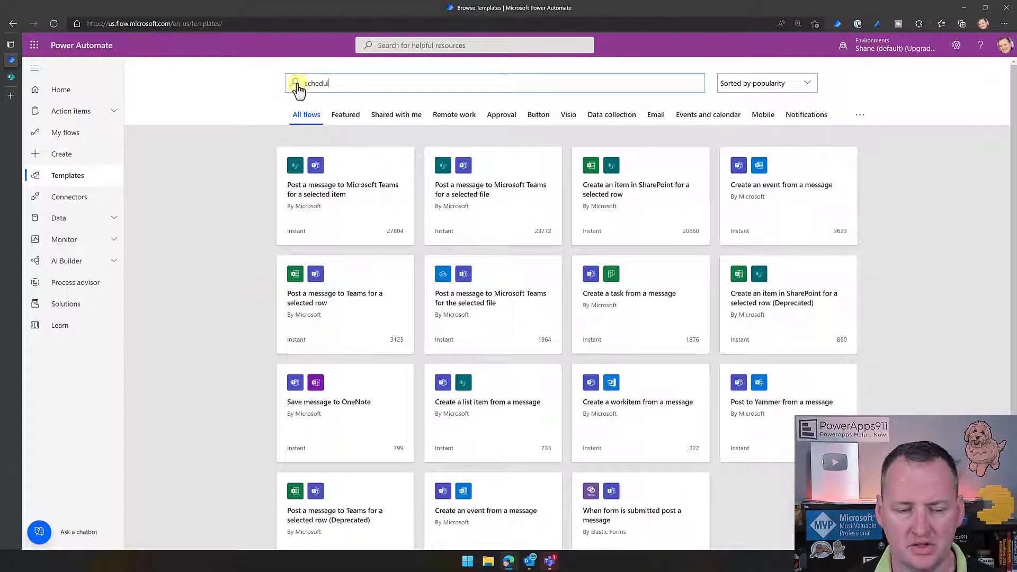
pyautogui.write('e a reply')
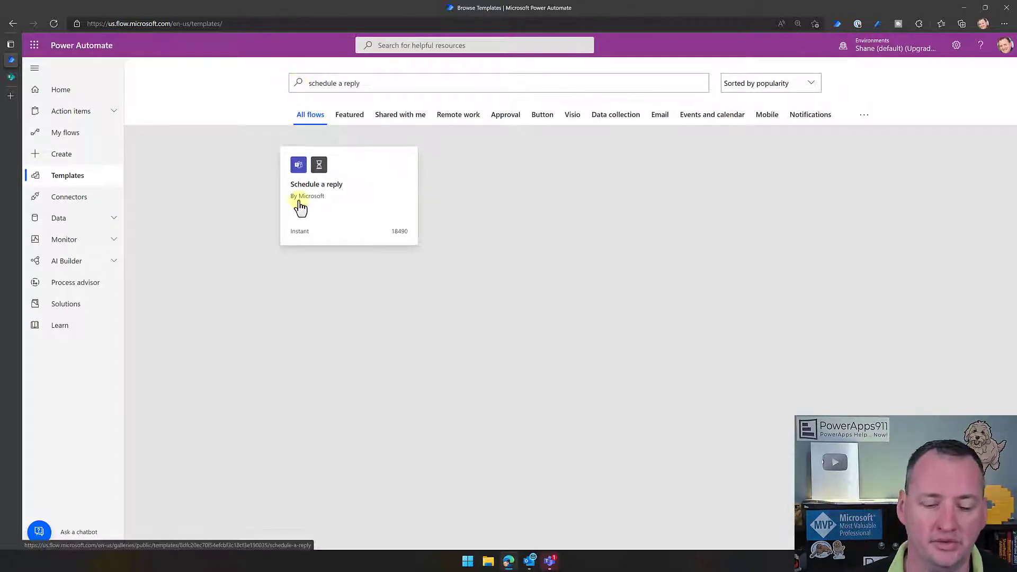
pyautogui.click(316, 184)
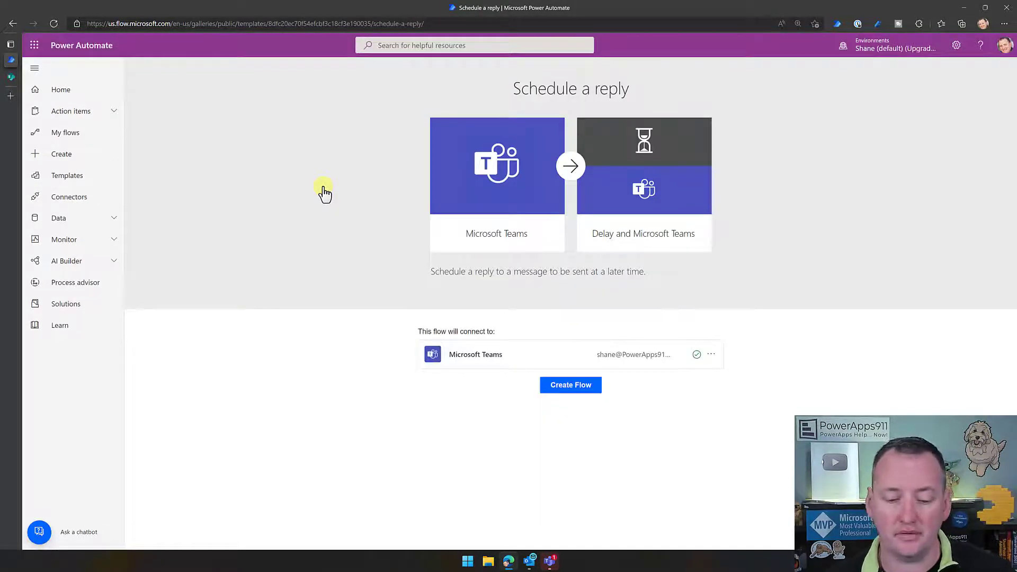
pyautogui.click(552, 390)
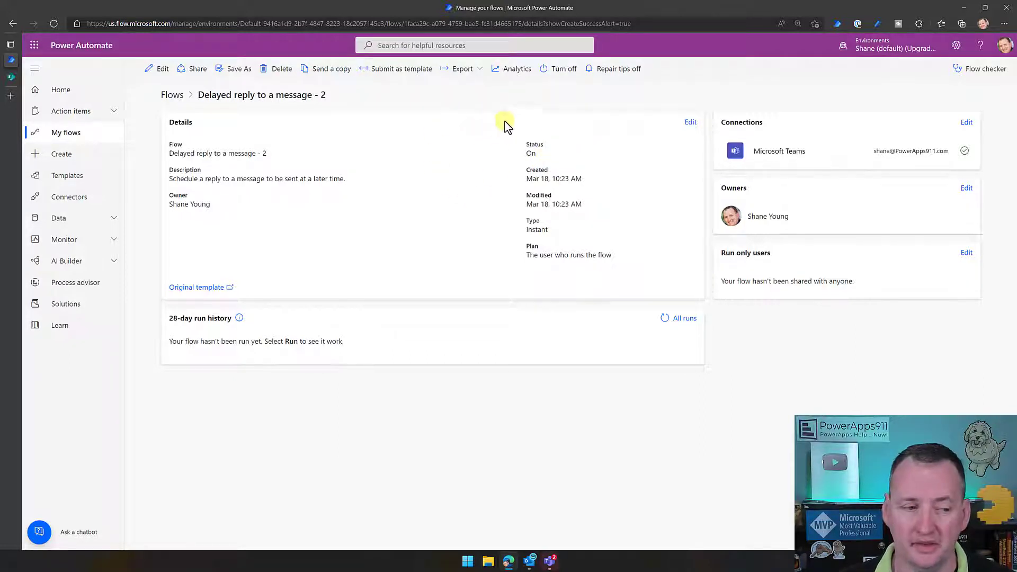
# Step: Open the Post MSN Weather updates to Yammer group everyday flow in the editor to view its steps
pyautogui.click(74, 135)
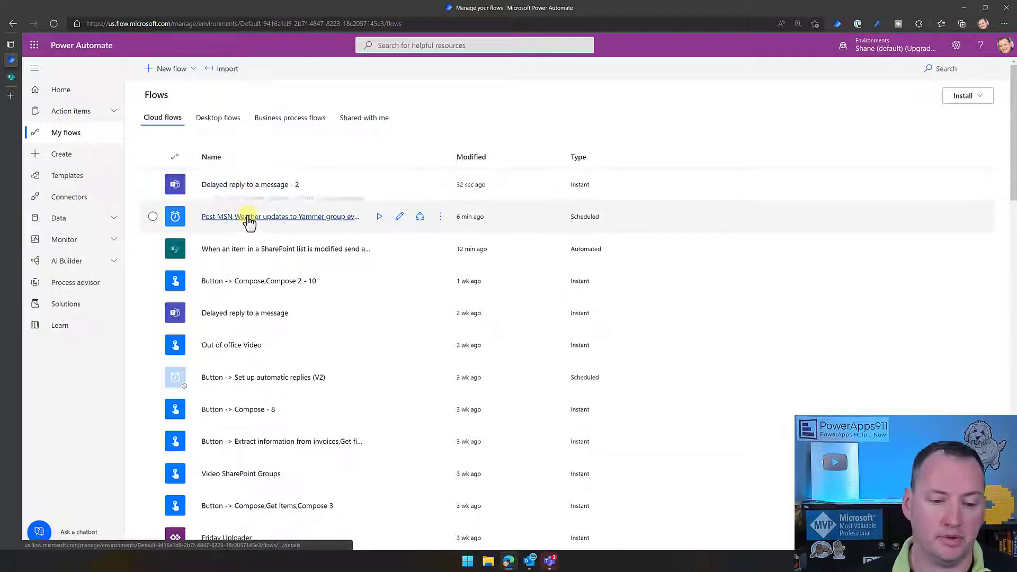
pyautogui.click(247, 216)
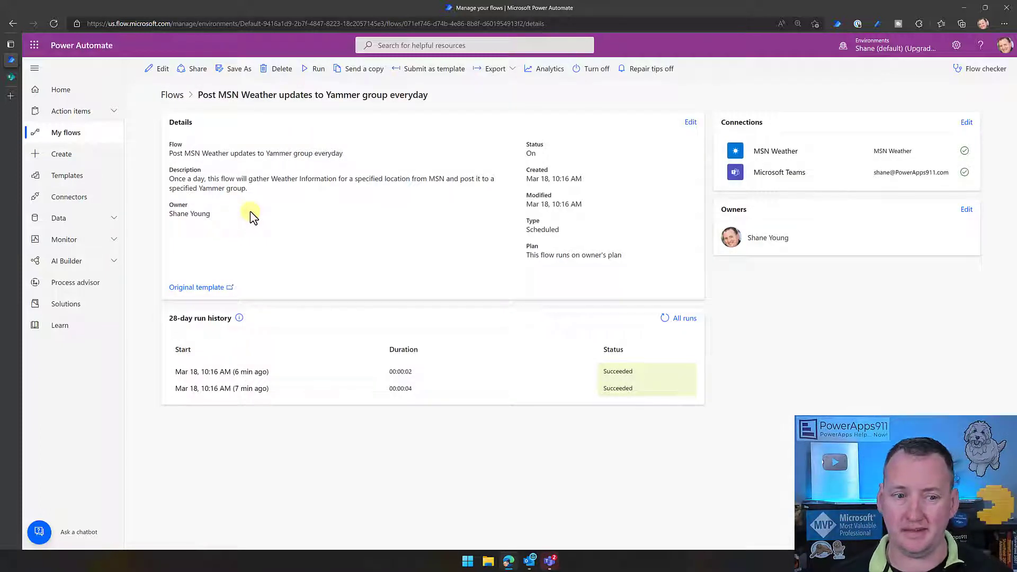
pyautogui.click(161, 69)
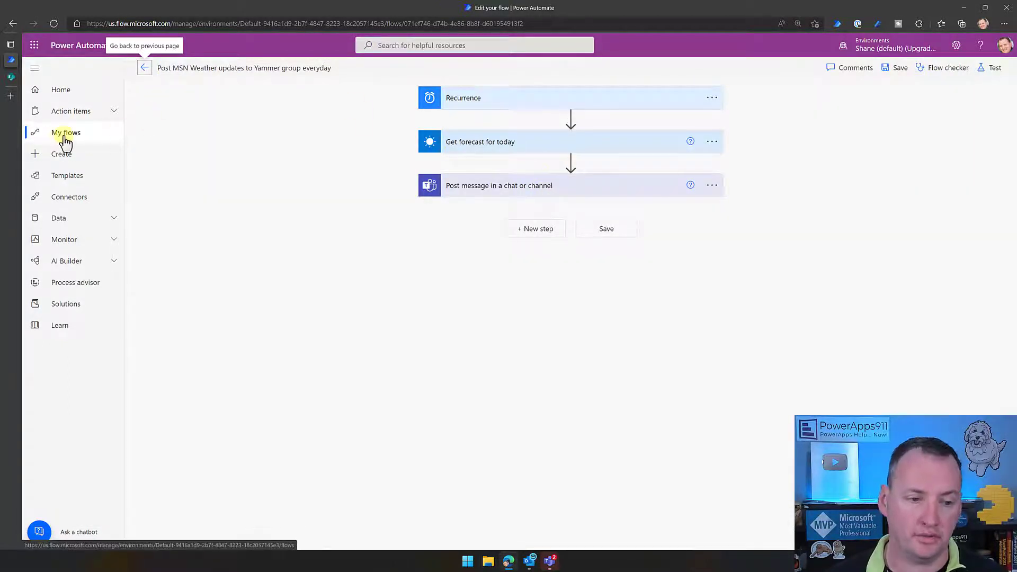
# Step: Open the Delayed reply to a message - 2 flow for editing and expand its For a selected message trigger
pyautogui.click(63, 139)
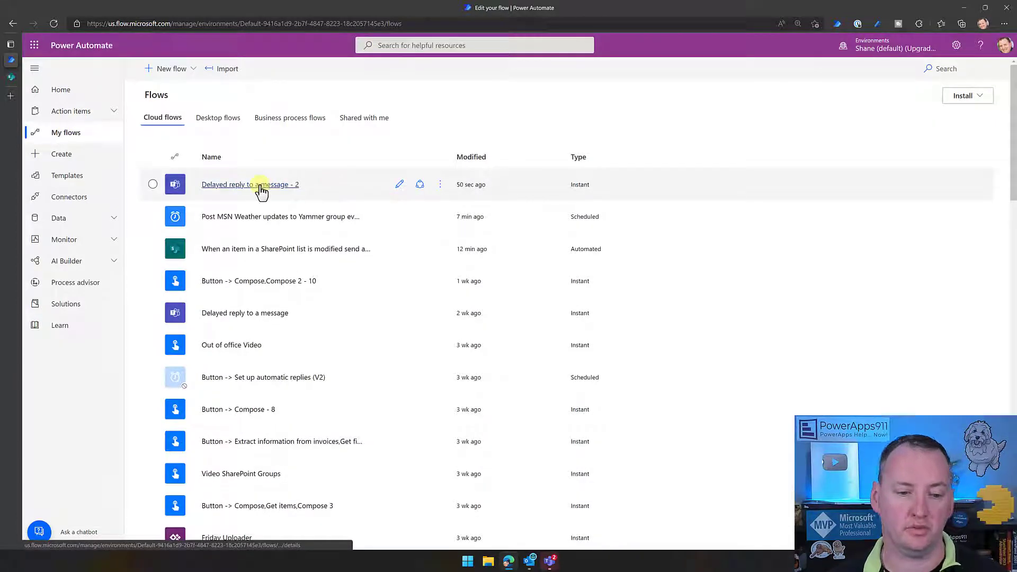
pyautogui.click(399, 185)
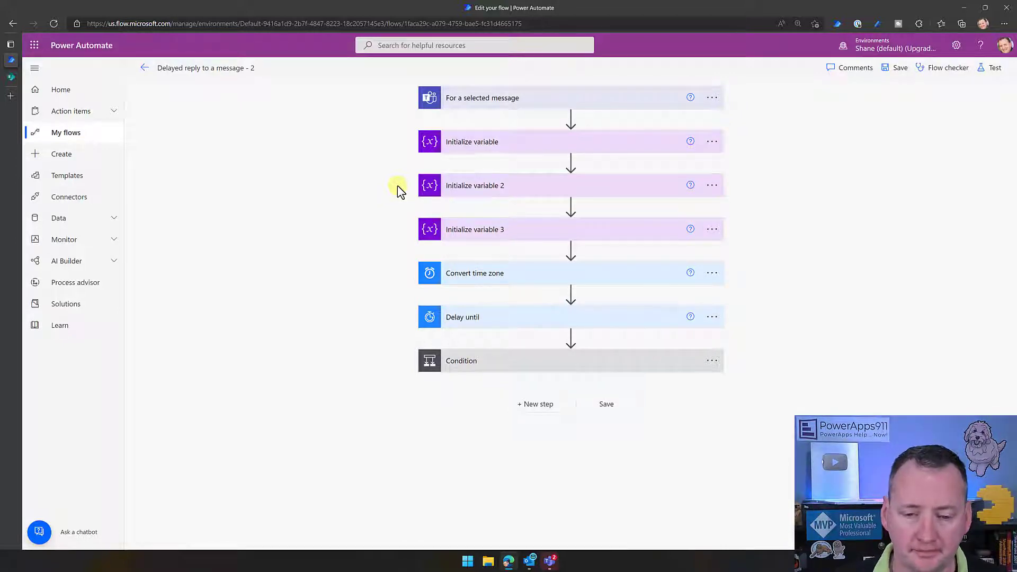
pyautogui.click(554, 103)
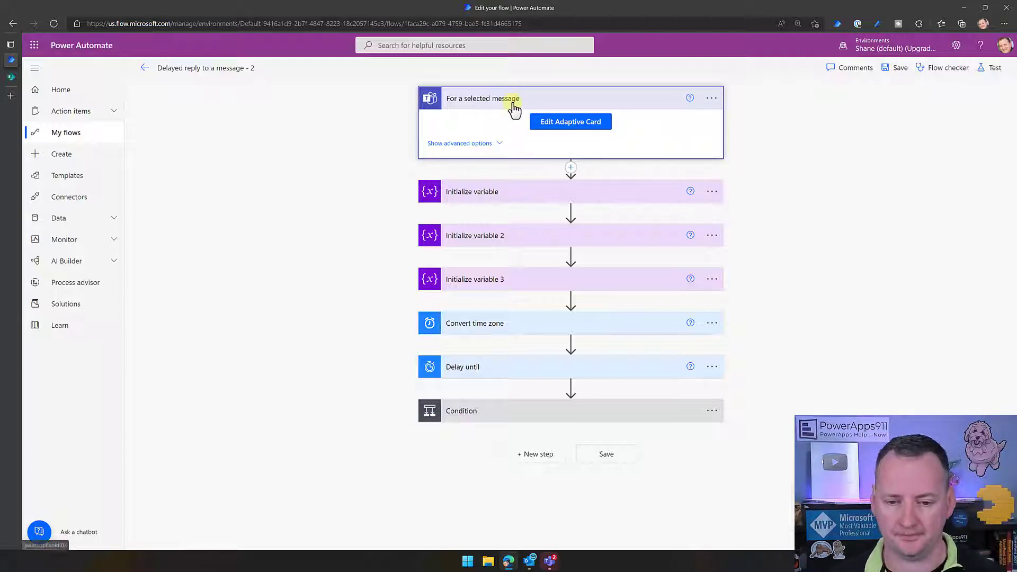
# Step: Switch to Microsoft Teams and run the Delayed reply to a message - 2 action on the newest forecast post in D4T Demo General
pyautogui.click(550, 563)
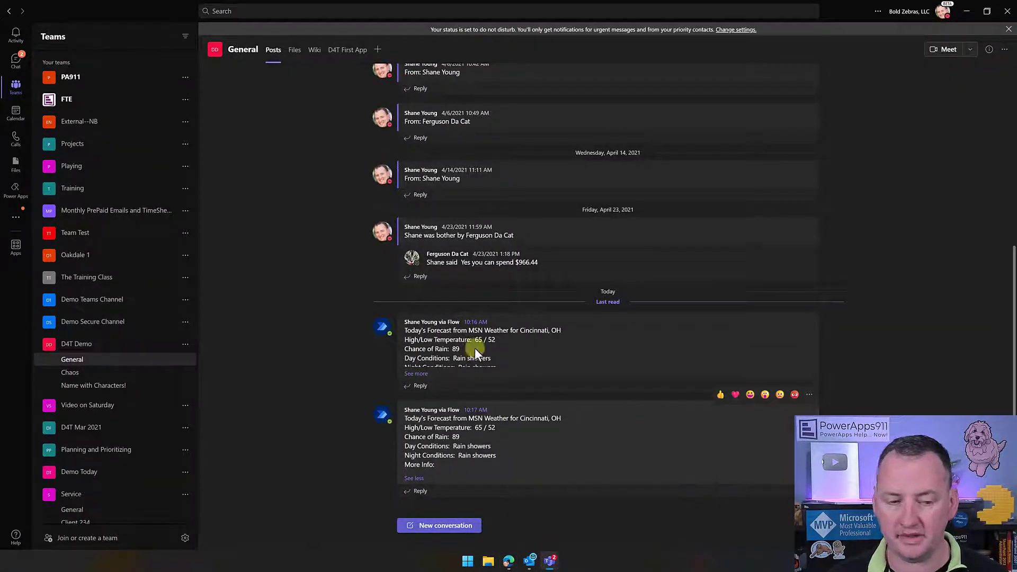
pyautogui.click(75, 372)
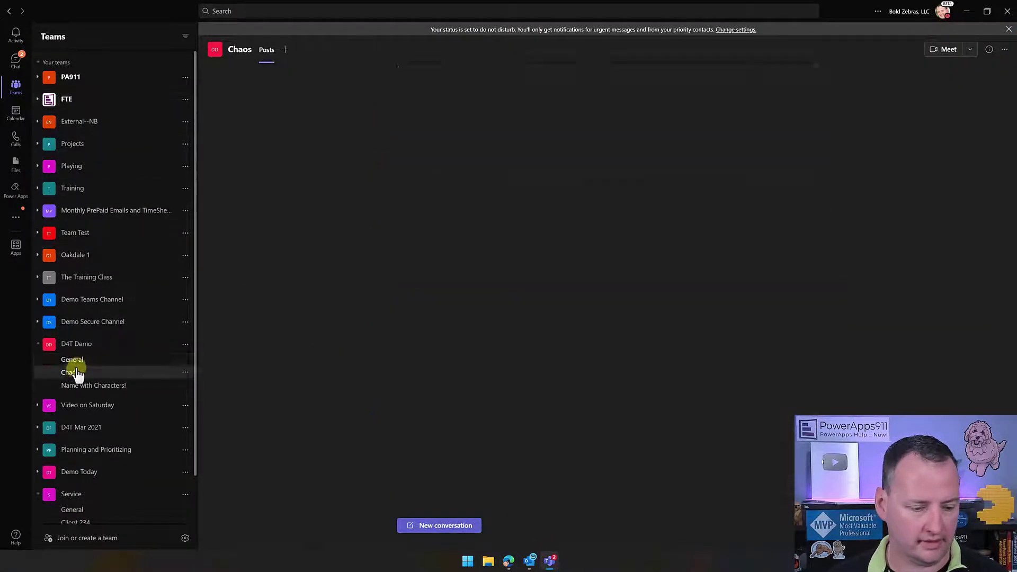
pyautogui.click(75, 361)
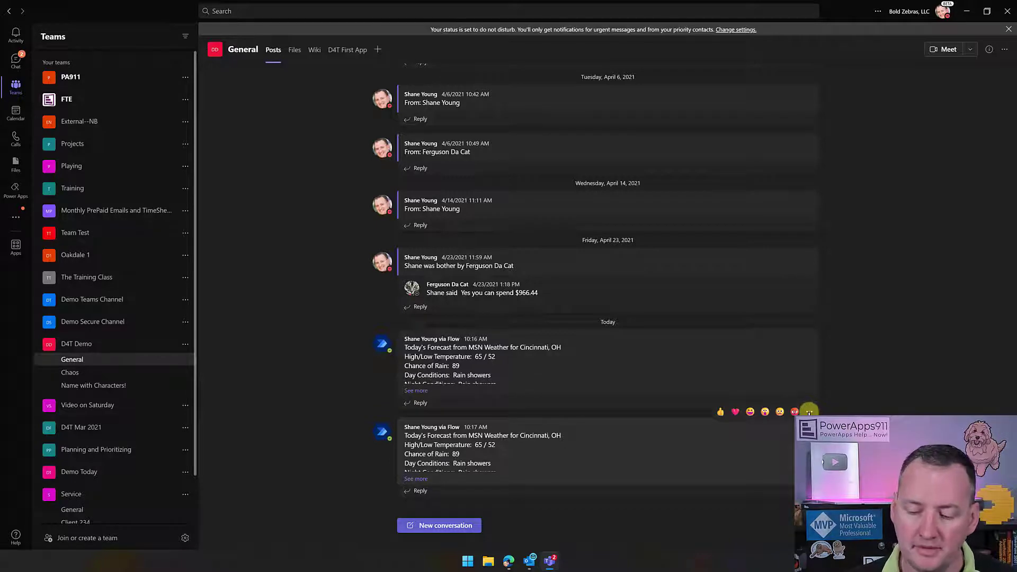
pyautogui.click(809, 412)
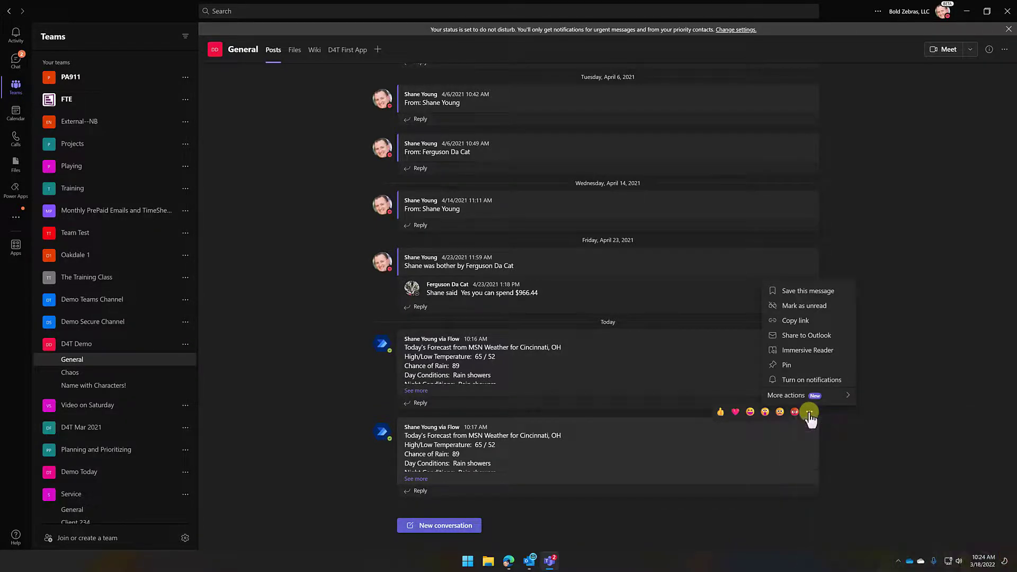
pyautogui.moveTo(835, 398)
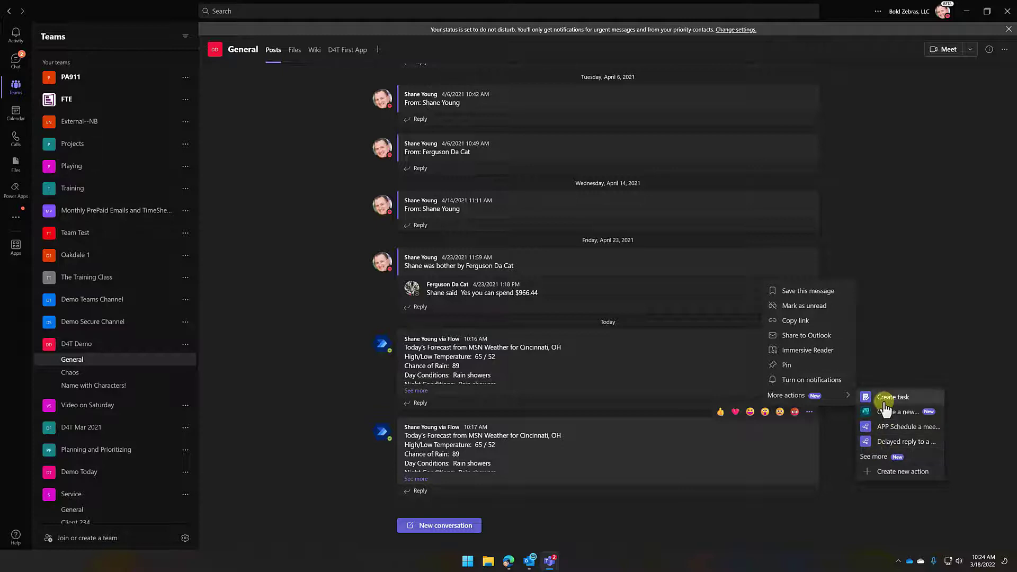
pyautogui.click(878, 460)
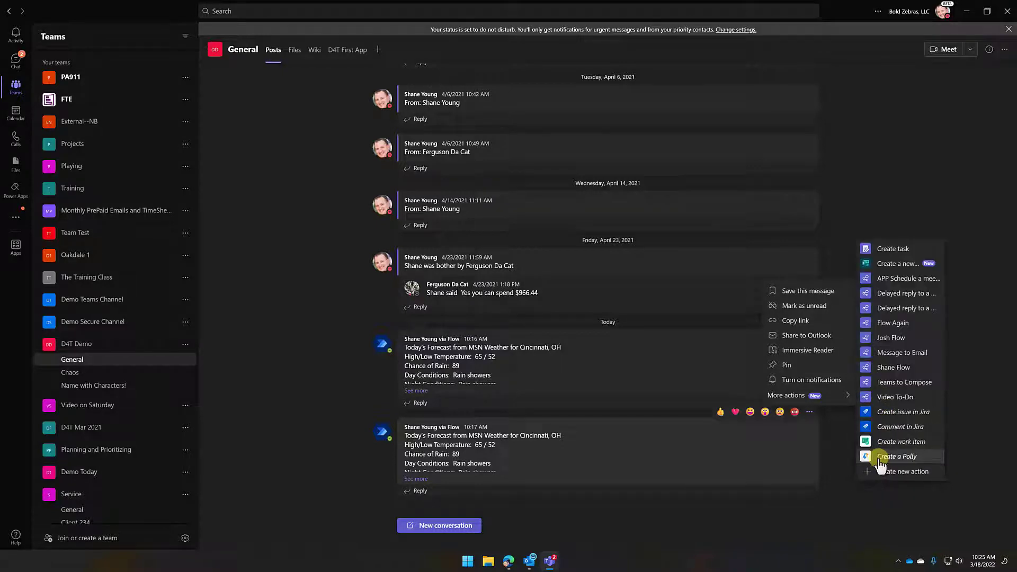
pyautogui.click(906, 311)
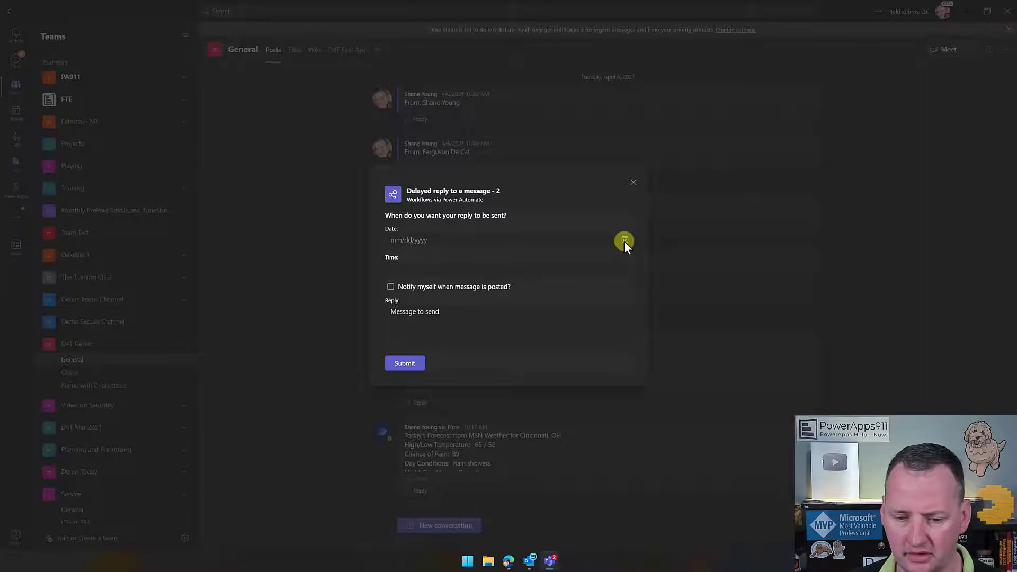
# Step: Schedule the reply for Mar 18, 2022 at 11:00 AM with the message "Good Job"
pyautogui.click(424, 241)
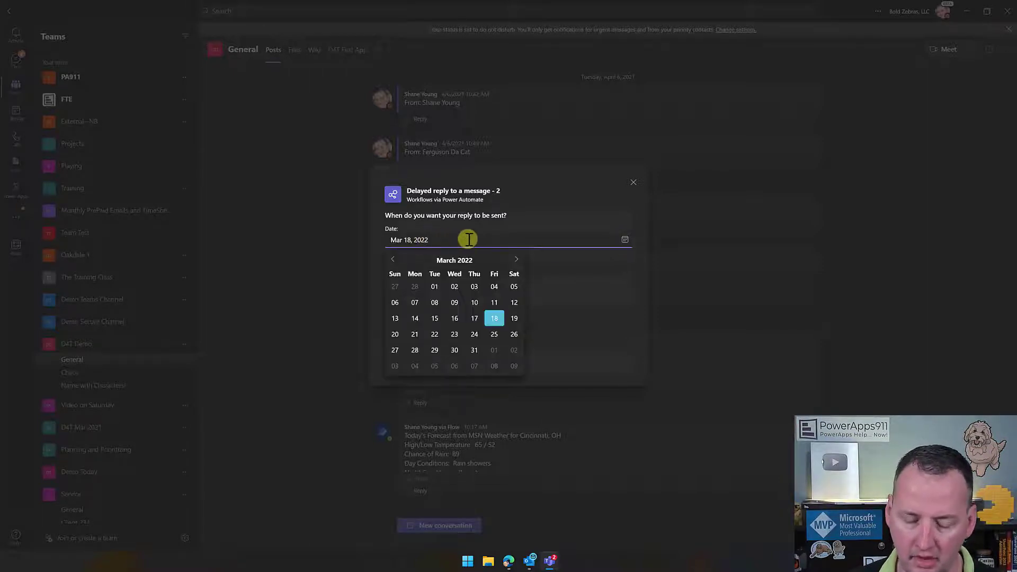
pyautogui.click(498, 321)
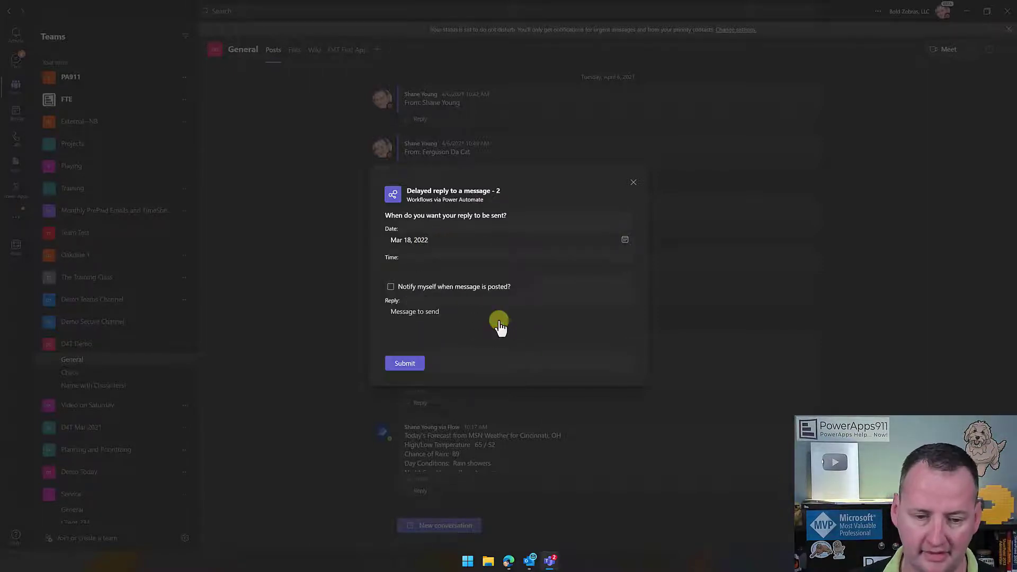
pyautogui.click(424, 269)
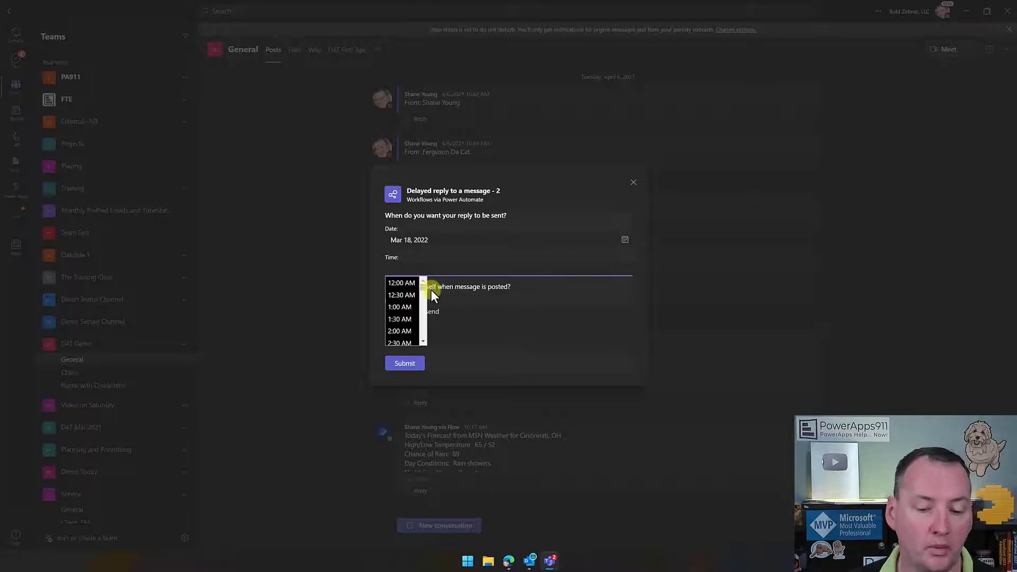
pyautogui.scroll(-1, 424, 288)
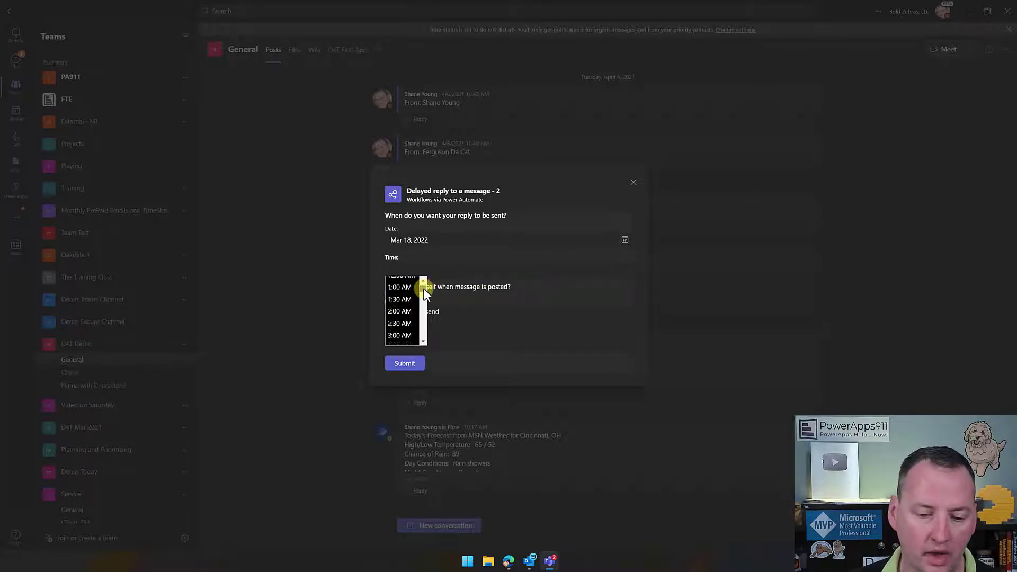
pyautogui.moveTo(424, 288); pyautogui.dragTo(423, 307)
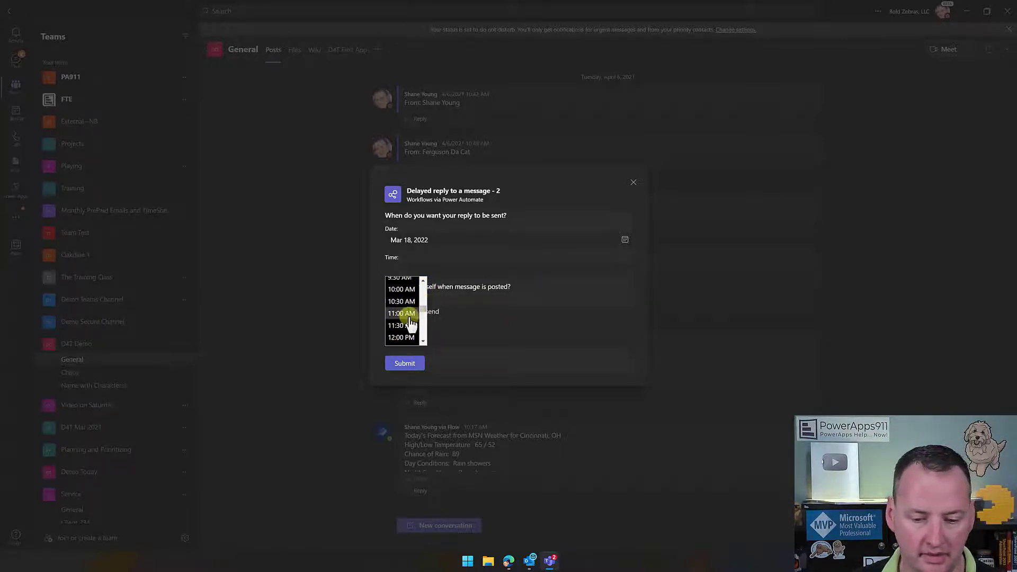
pyautogui.click(407, 314)
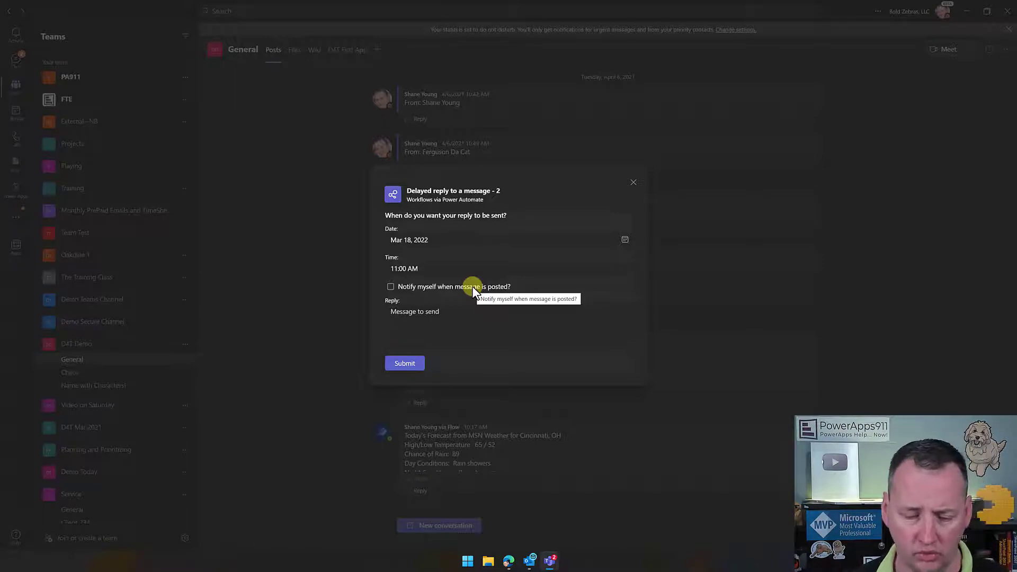
pyautogui.click(450, 316)
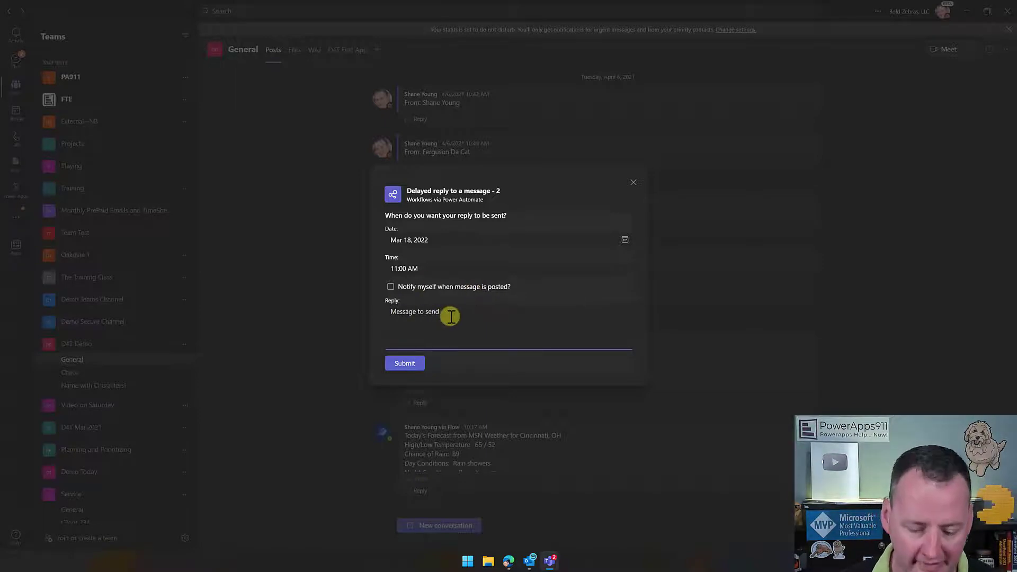
pyautogui.write('Good Job')
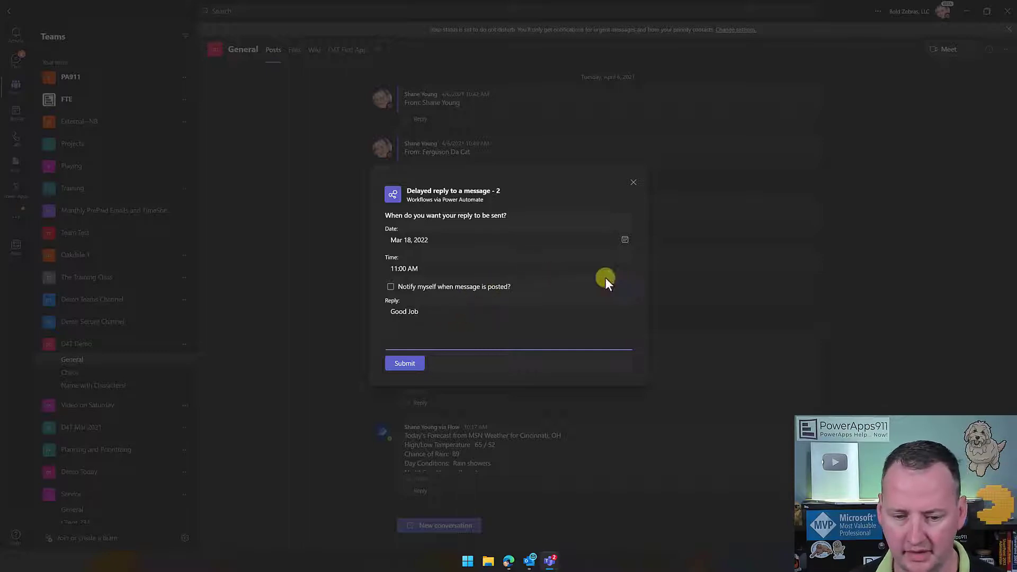
# Step: Set the reply time to 10:30 AM, add exclamation marks to the end of the message, and submit the form
pyautogui.click(524, 268)
pyautogui.click(406, 285)
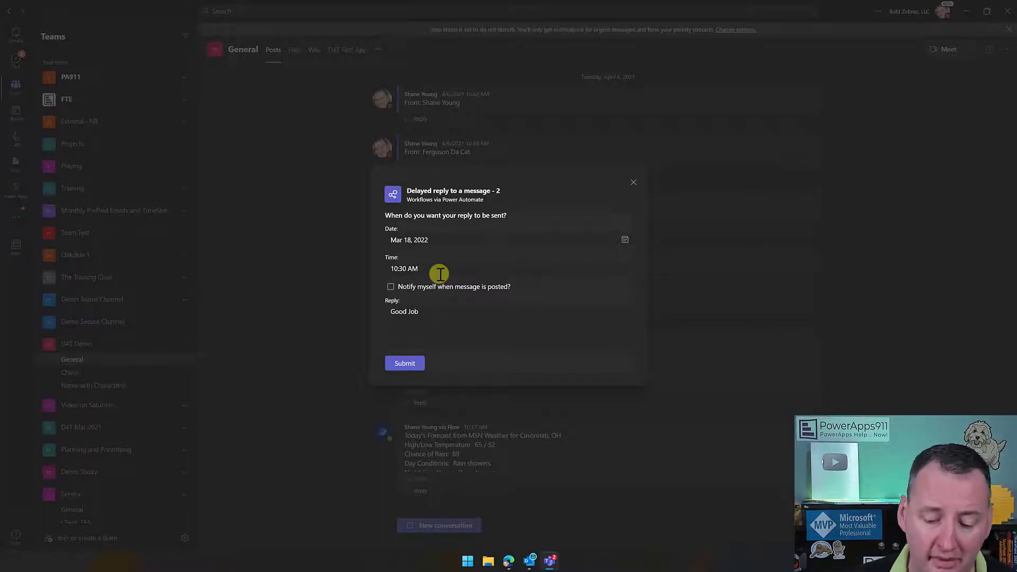
pyautogui.click(427, 312)
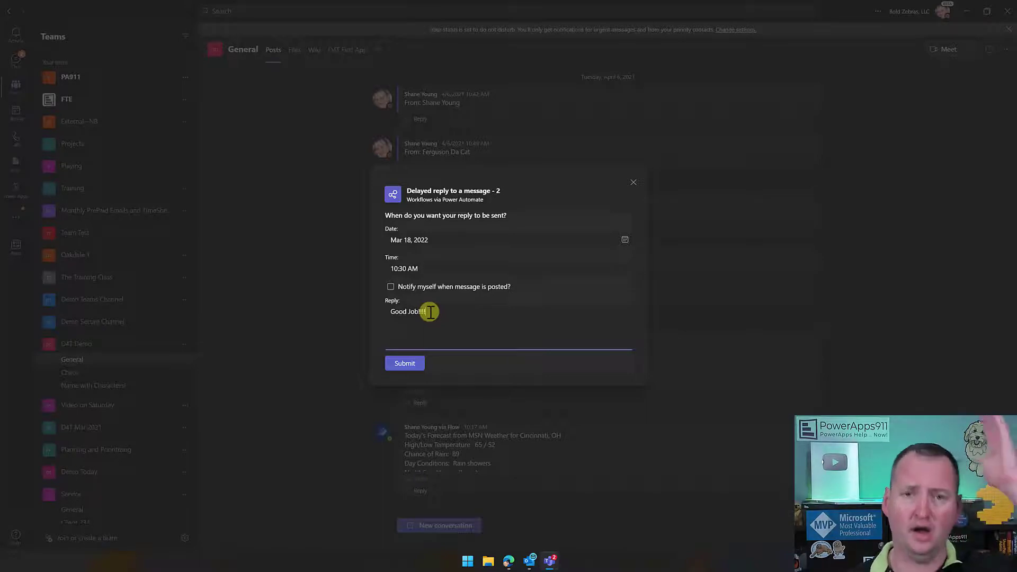
pyautogui.click(418, 364)
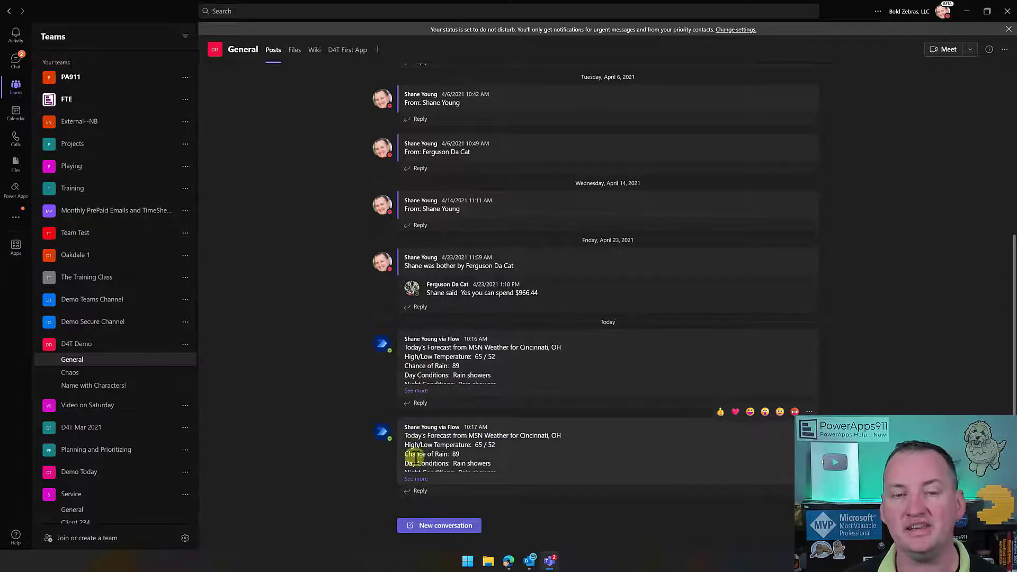
# Step: Switch back to Power Automate, open the trigger's adaptive card, and view the Adaptive Cards designer on adaptivecards.io
pyautogui.click(508, 561)
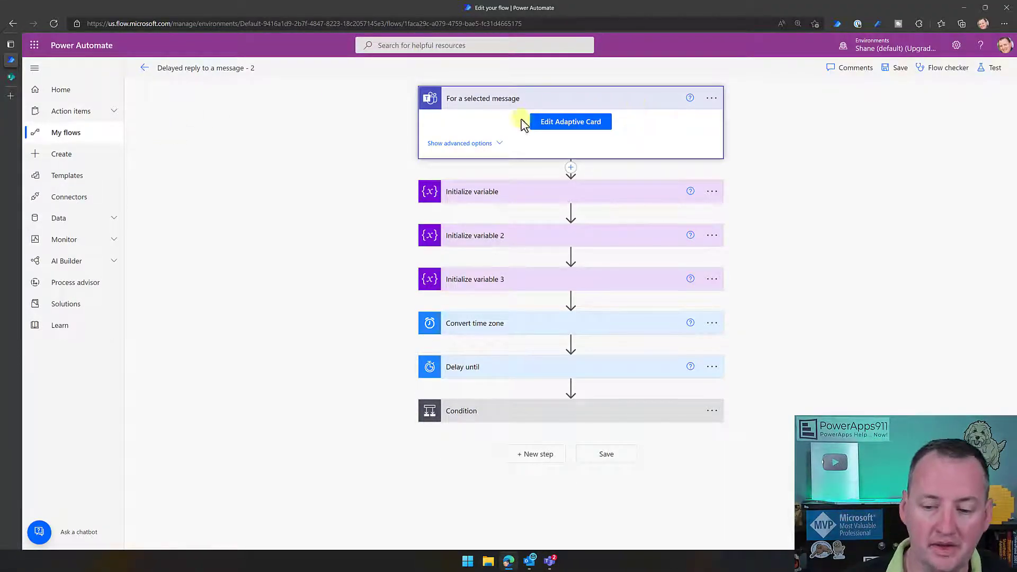
pyautogui.click(582, 126)
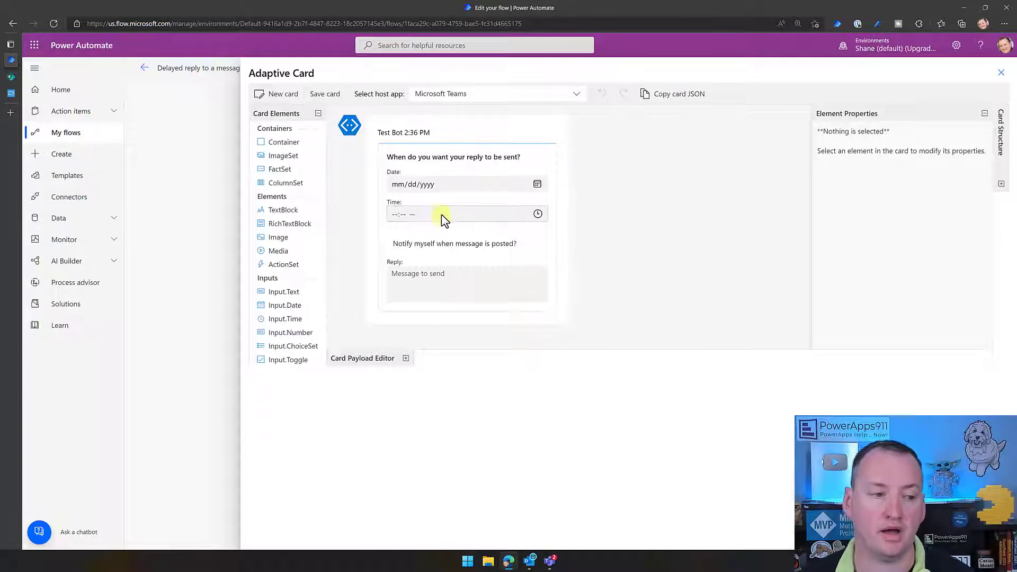
pyautogui.click(11, 95)
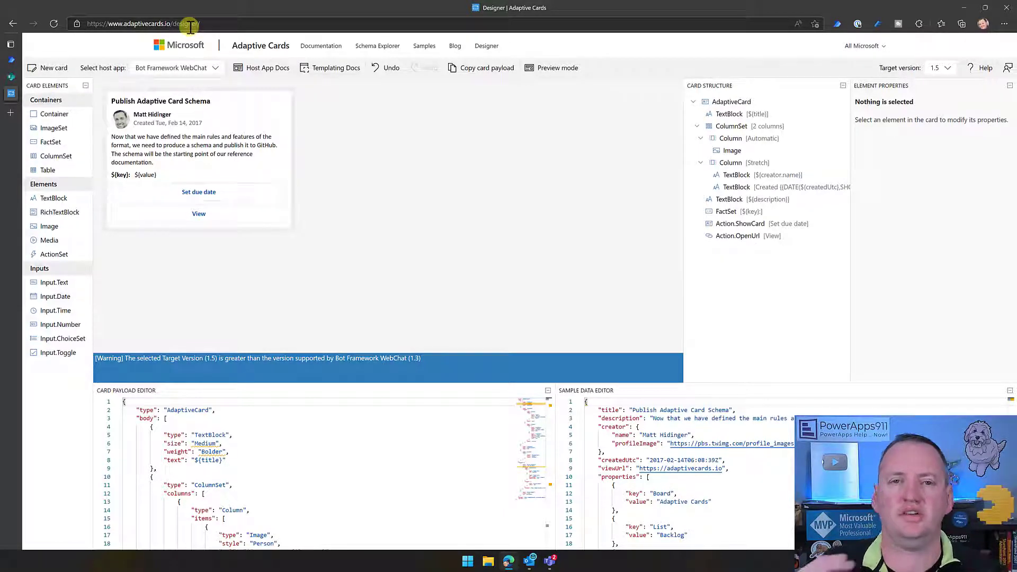
# Step: Return to the flow's adaptive card, expand its card payload to view the JSON, and close the card editor
pyautogui.click(11, 60)
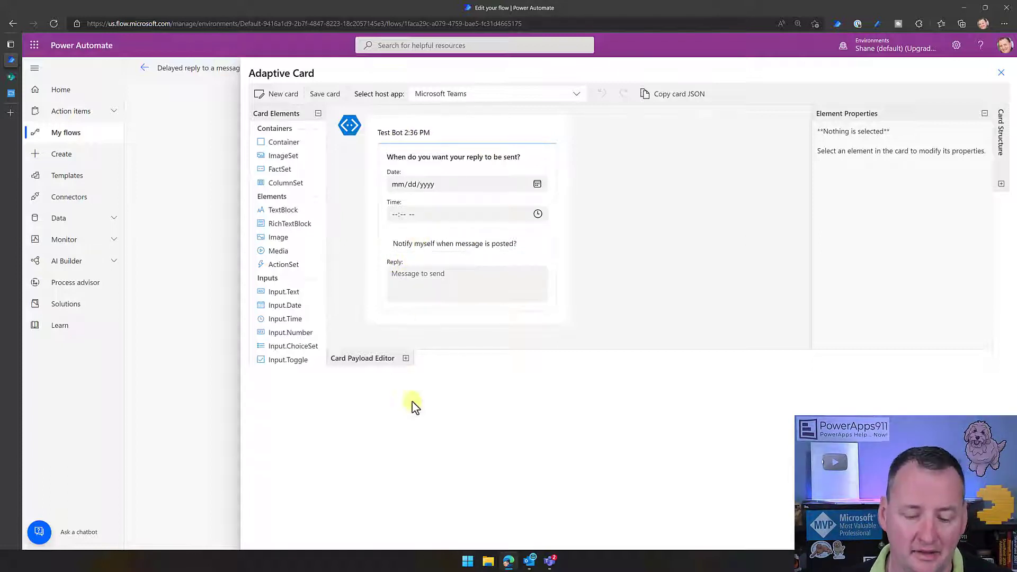
pyautogui.click(405, 359)
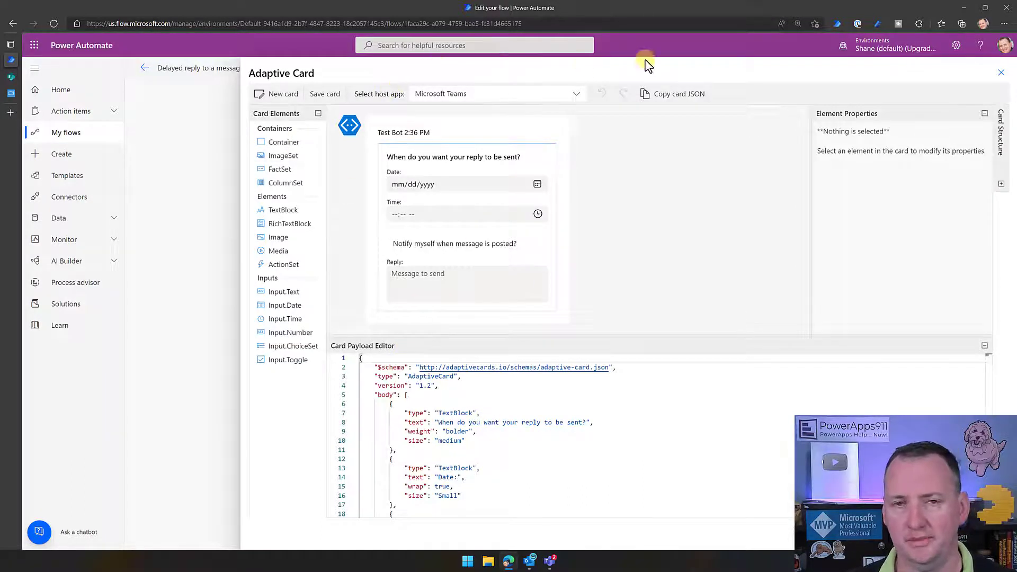
pyautogui.click(1003, 75)
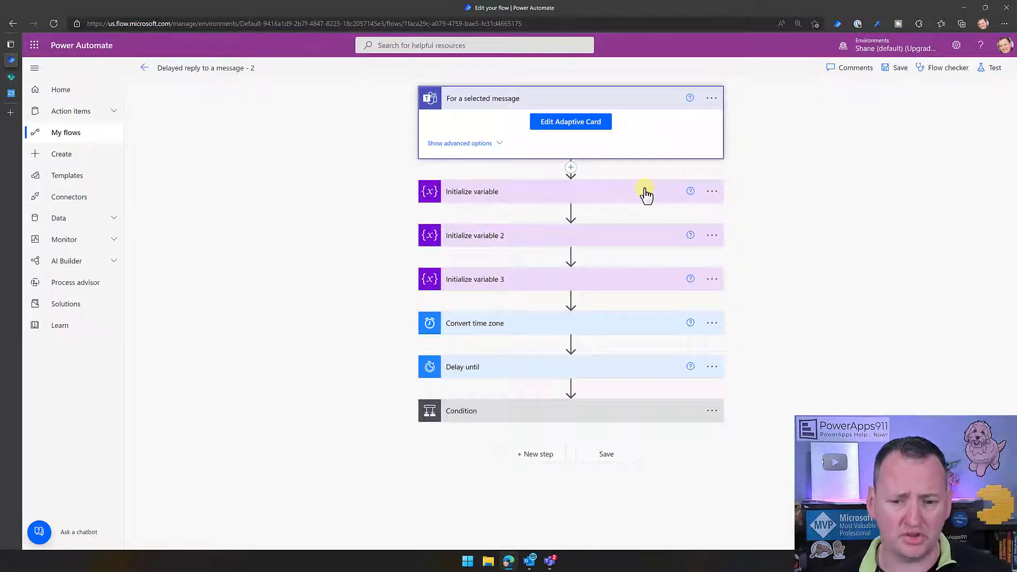
# Step: Collapse the trigger, then review the first Initialize variable action's name, available types and value tokens, and collapse it
pyautogui.click(581, 100)
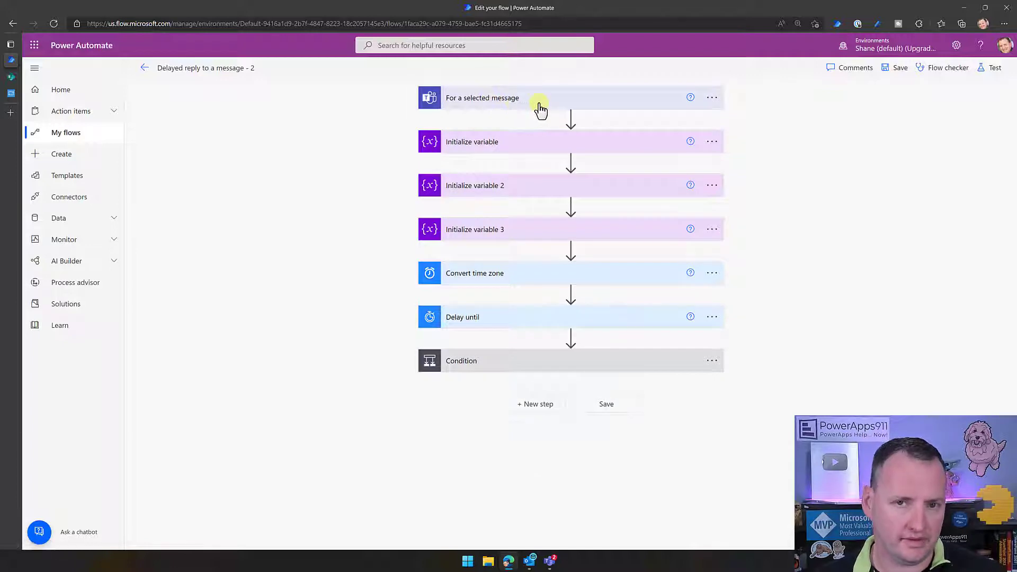
pyautogui.click(561, 144)
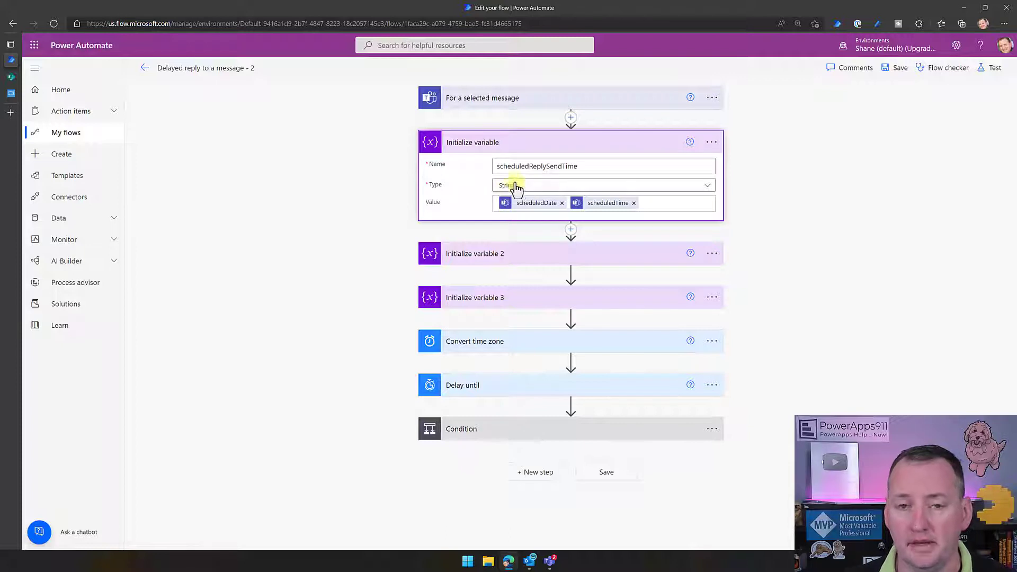
pyautogui.click(713, 189)
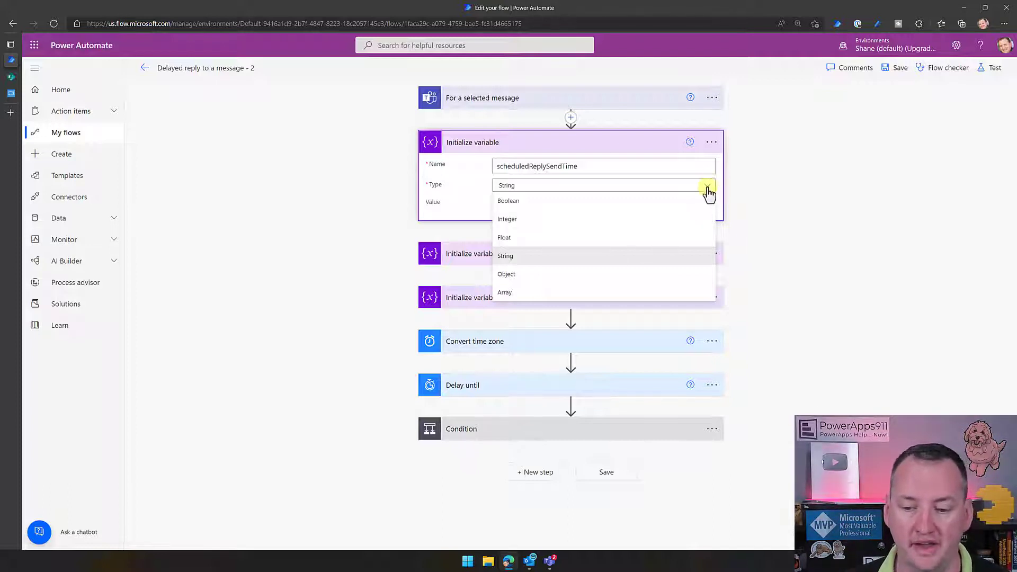
pyautogui.click(708, 187)
pyautogui.moveTo(539, 211)
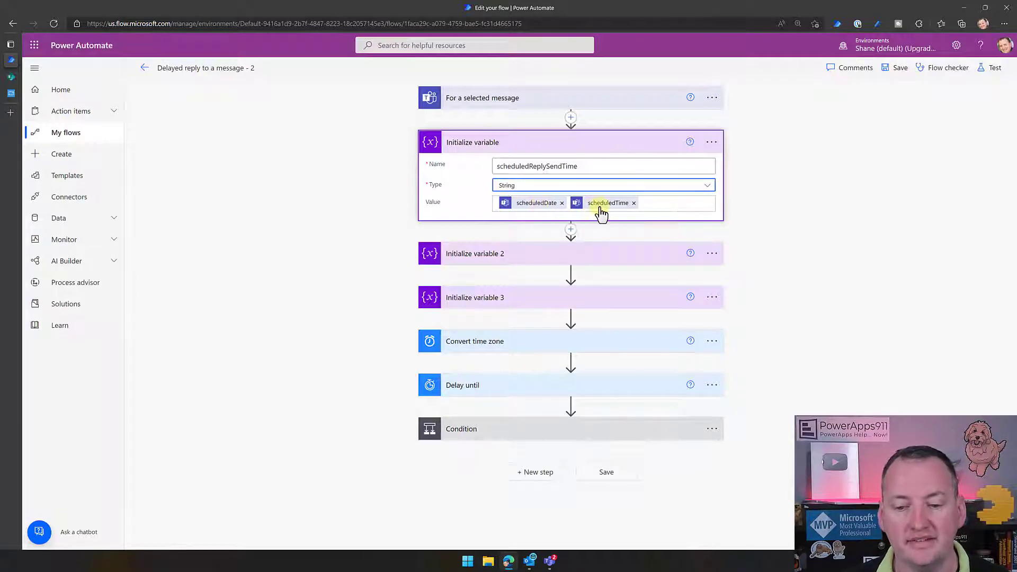
pyautogui.moveTo(601, 212)
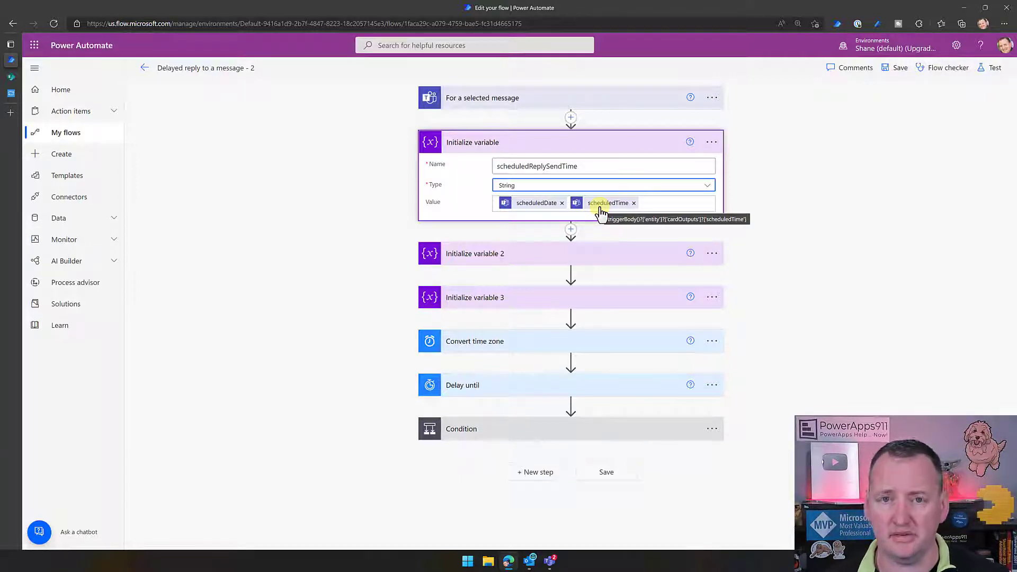
pyautogui.click(585, 145)
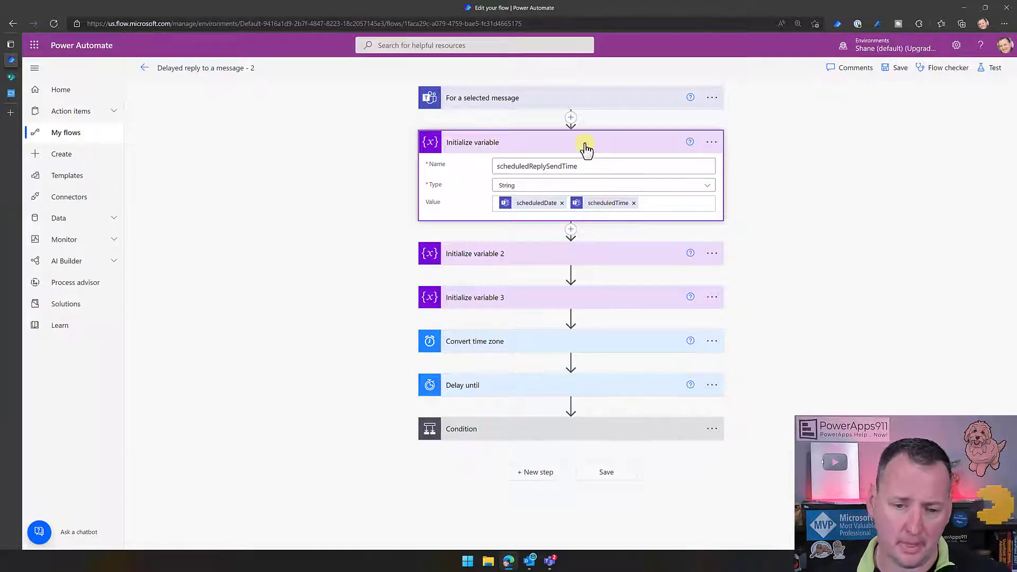
# Step: Review the name, type and value in Initialize variable 2 and Initialize variable 3, collapsing each action after viewing it
pyautogui.click(590, 192)
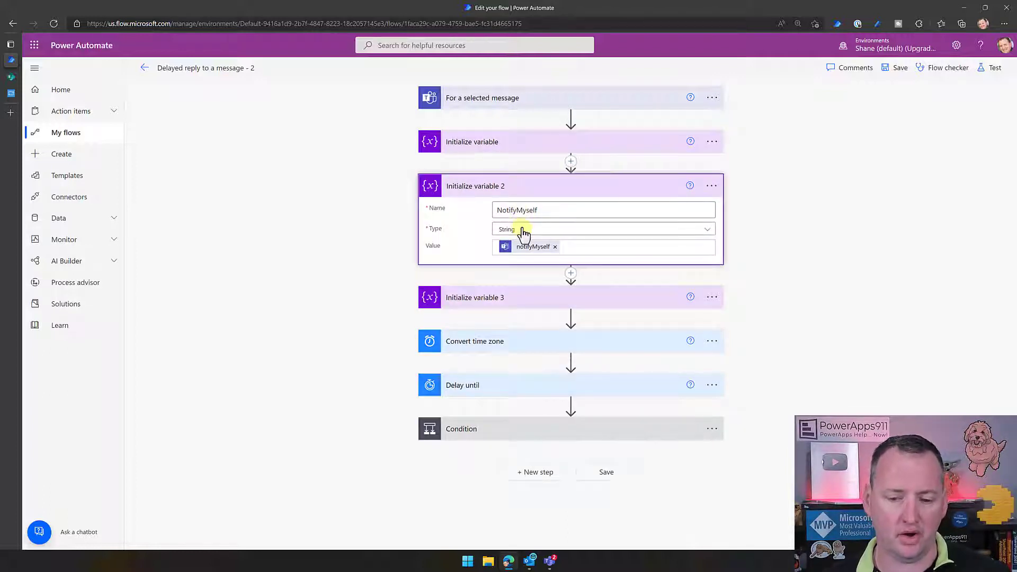
pyautogui.moveTo(527, 250)
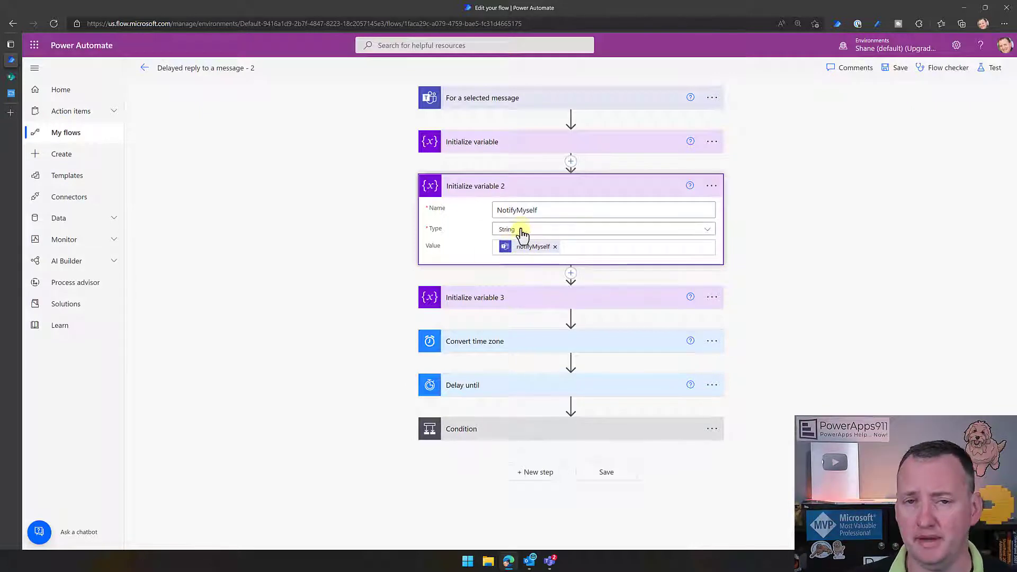
pyautogui.click(566, 191)
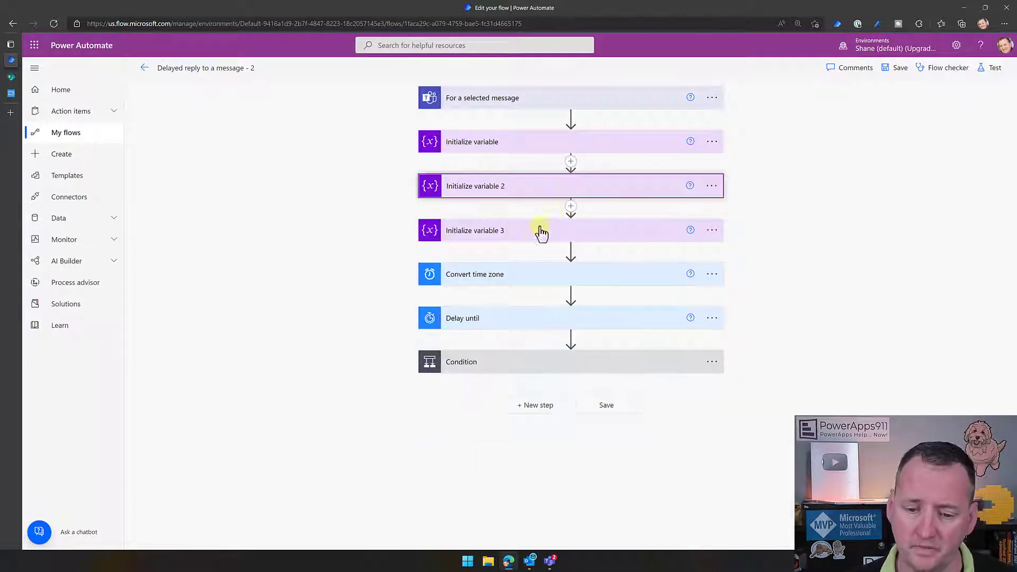
pyautogui.click(545, 235)
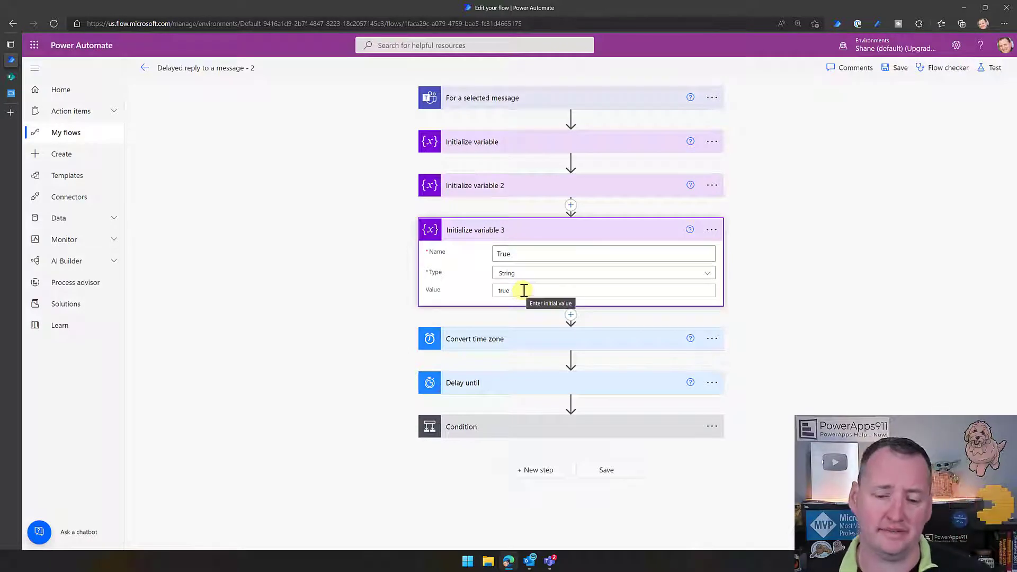
pyautogui.click(547, 237)
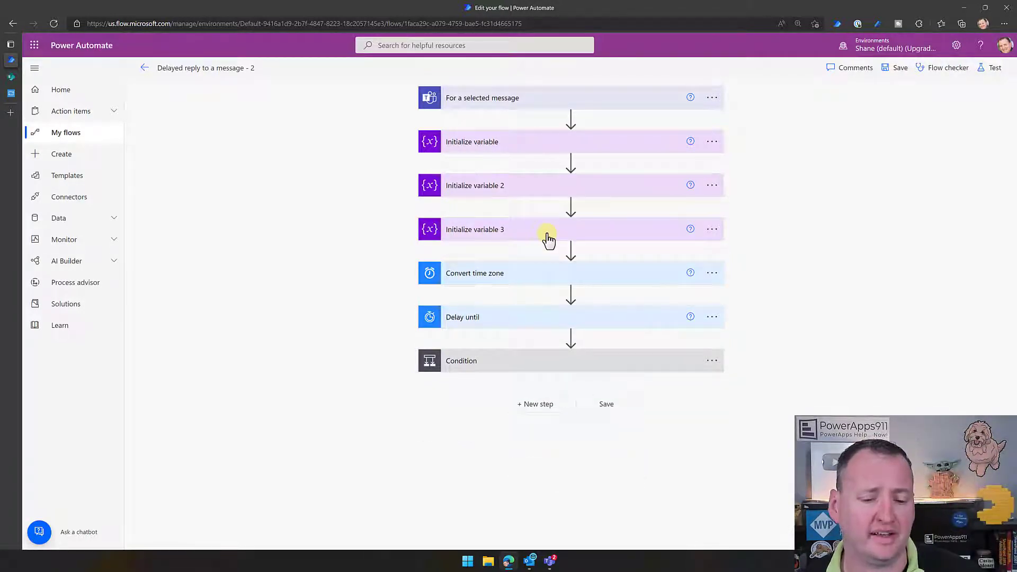
# Step: Review the Convert time zone settings and the Delay until timestamp, collapsing each action after viewing it
pyautogui.click(555, 282)
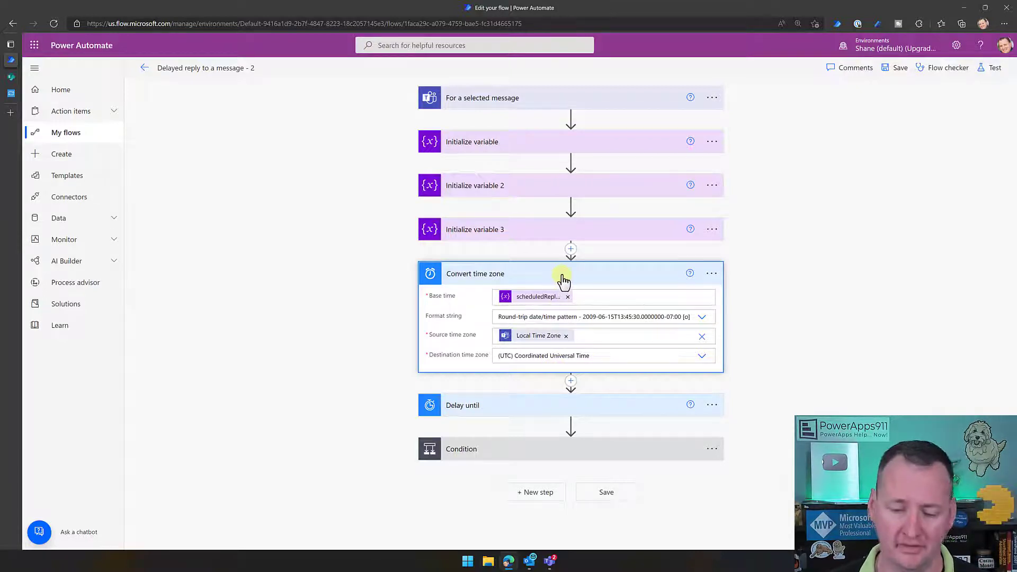
pyautogui.moveTo(562, 282); pyautogui.dragTo(562, 278)
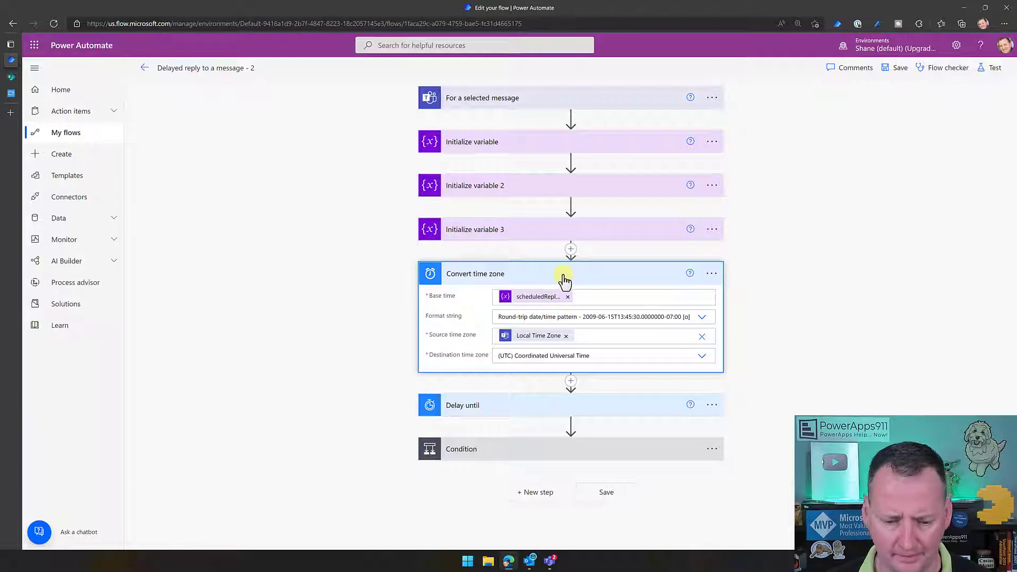
pyautogui.click(562, 279)
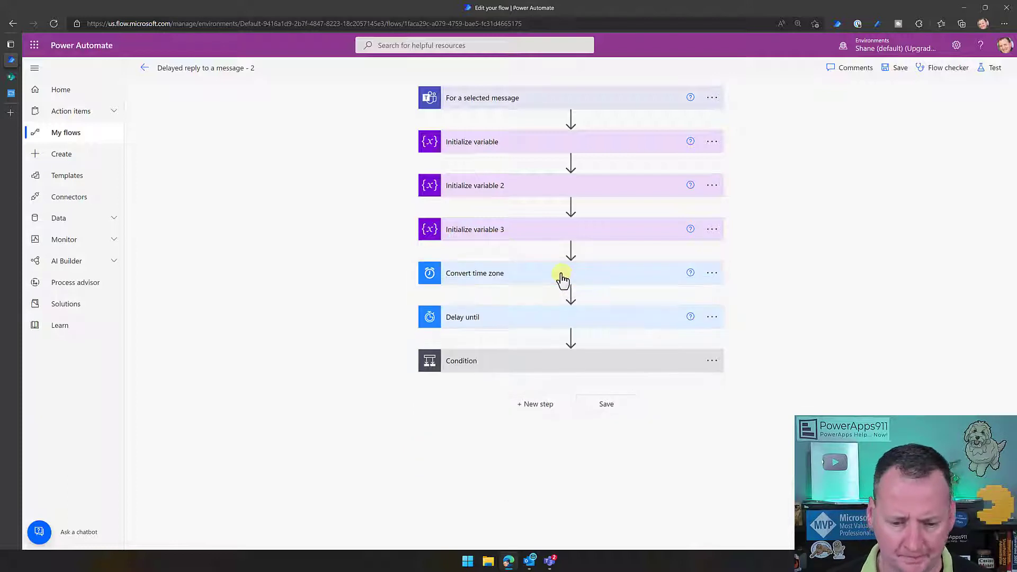
pyautogui.click(582, 321)
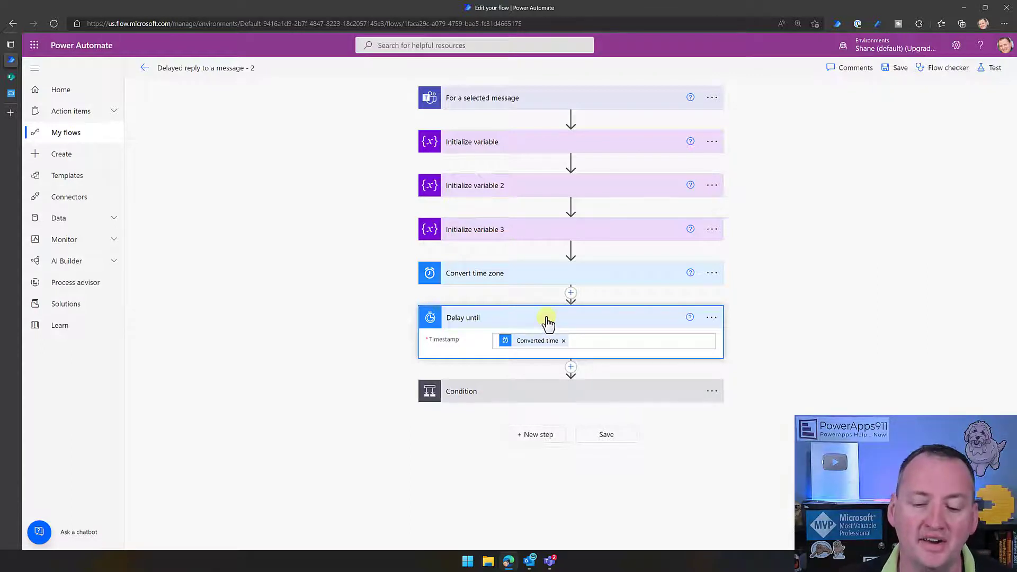
pyautogui.click(442, 322)
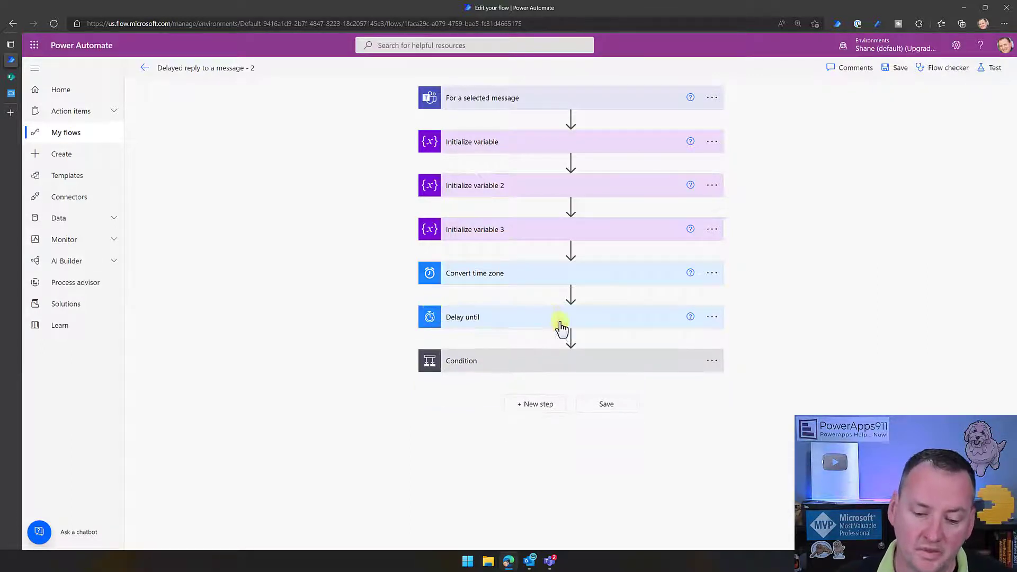
# Step: Expand the main Condition after Delay until and examine its channel check and its two branches
pyautogui.click(547, 365)
pyautogui.scroll(-2, 837, 328)
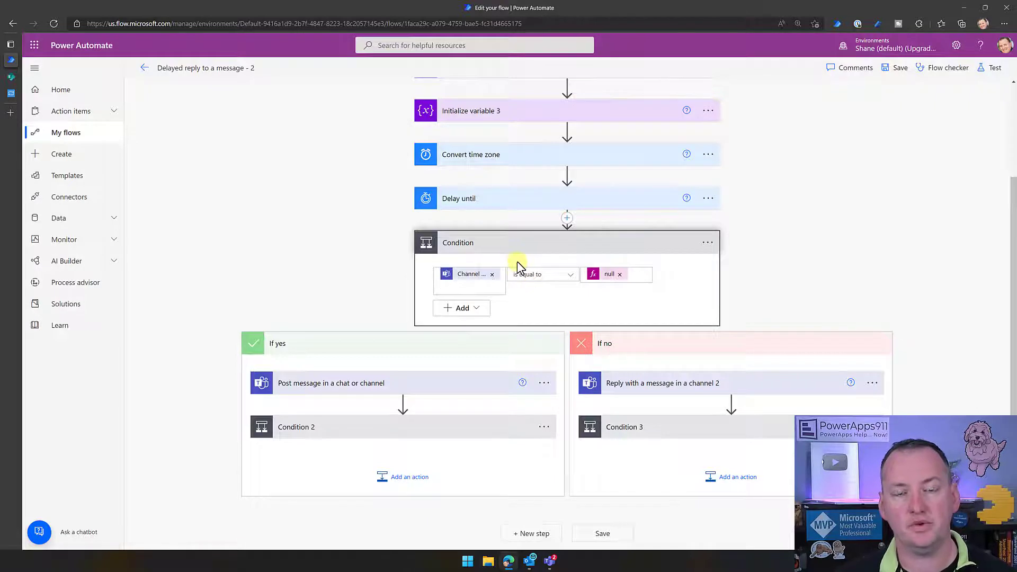
pyautogui.scroll(2, 545, 282)
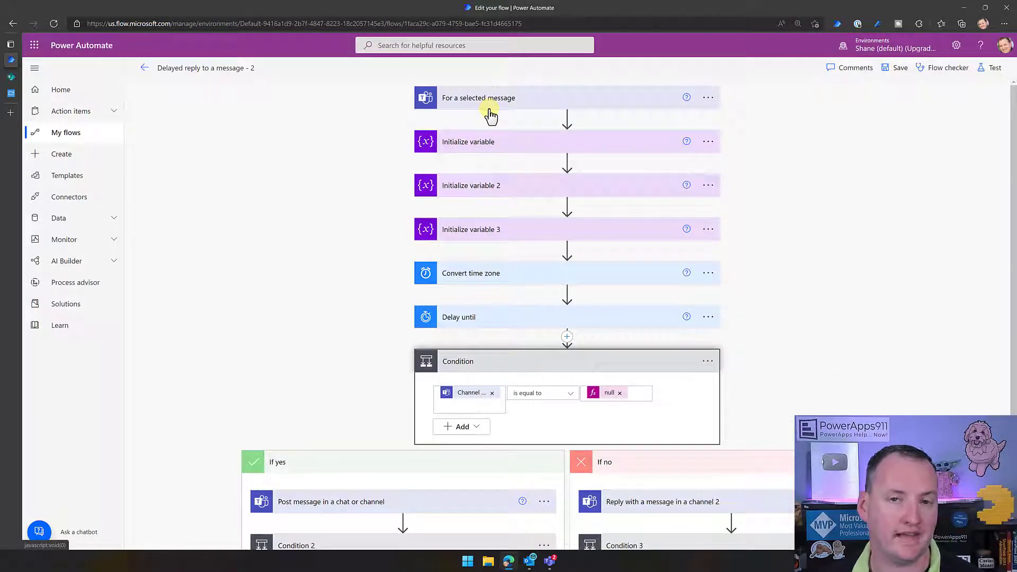
pyautogui.scroll(-2, 509, 193)
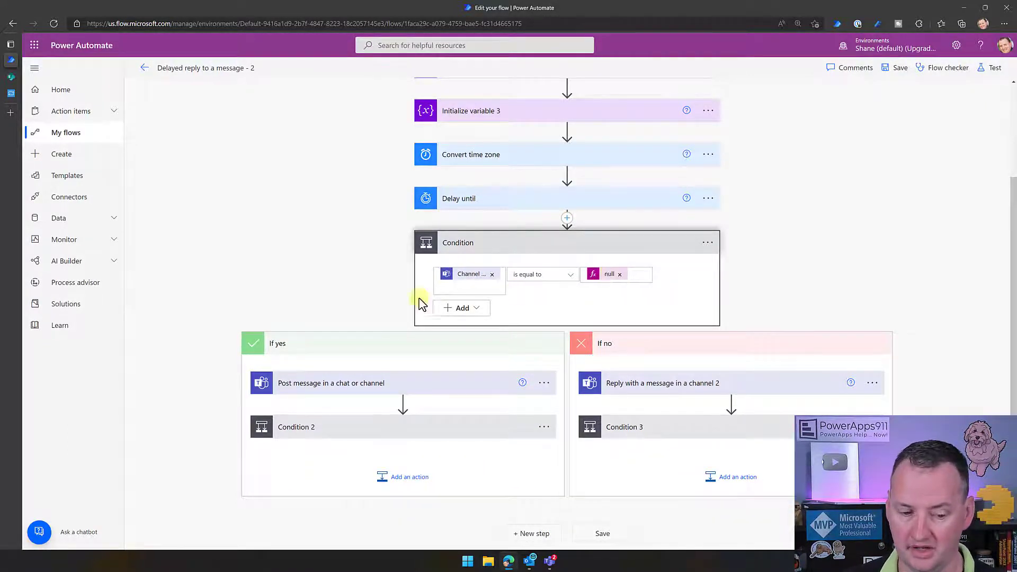
# Step: Examine the If yes branch's group chat message, Condition 2 and its Post a feed notification action, then collapse Condition 2
pyautogui.click(428, 393)
pyautogui.scroll(-2, 403, 365)
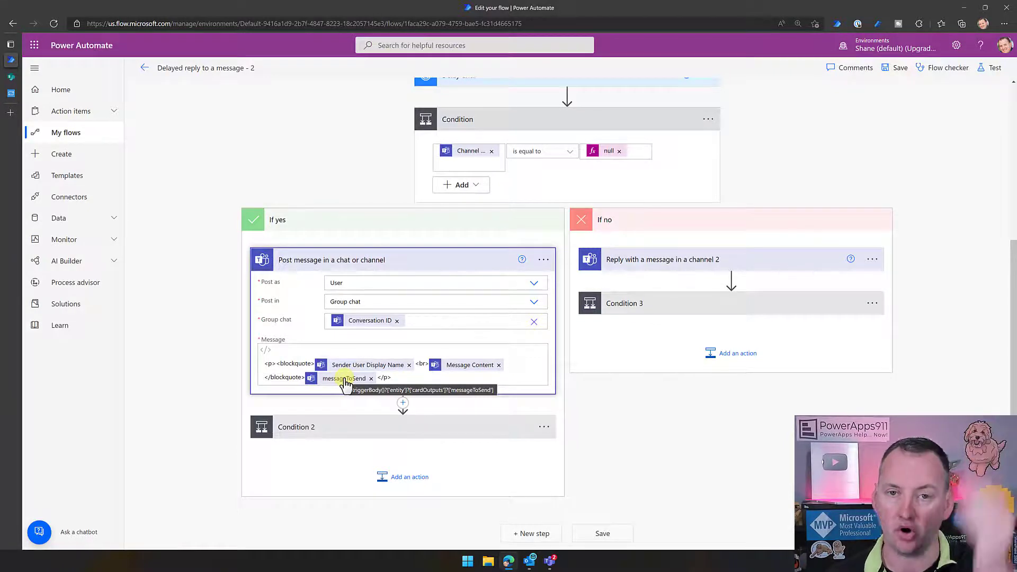
pyautogui.click(374, 427)
pyautogui.scroll(-3, 346, 400)
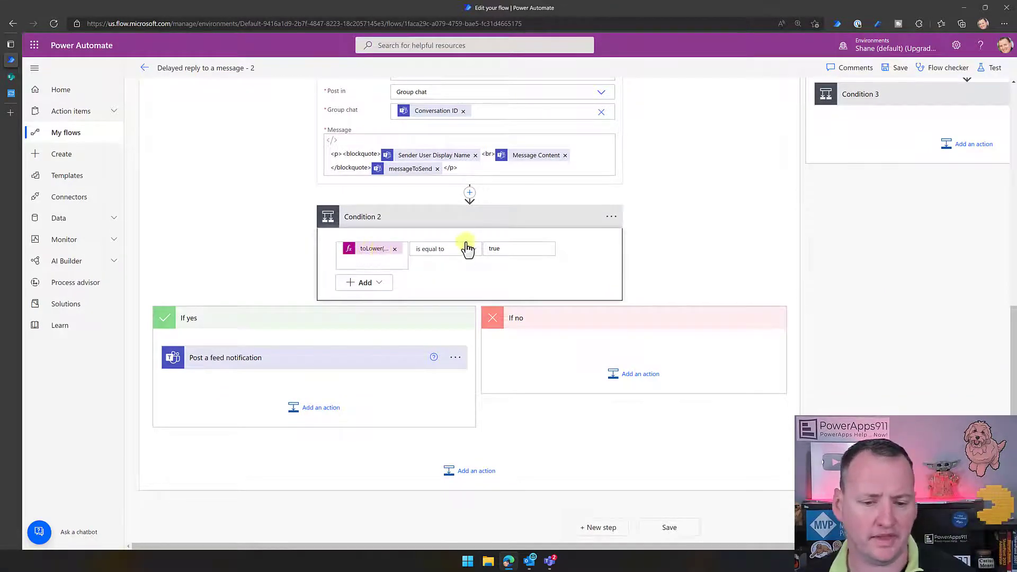
pyautogui.click(309, 357)
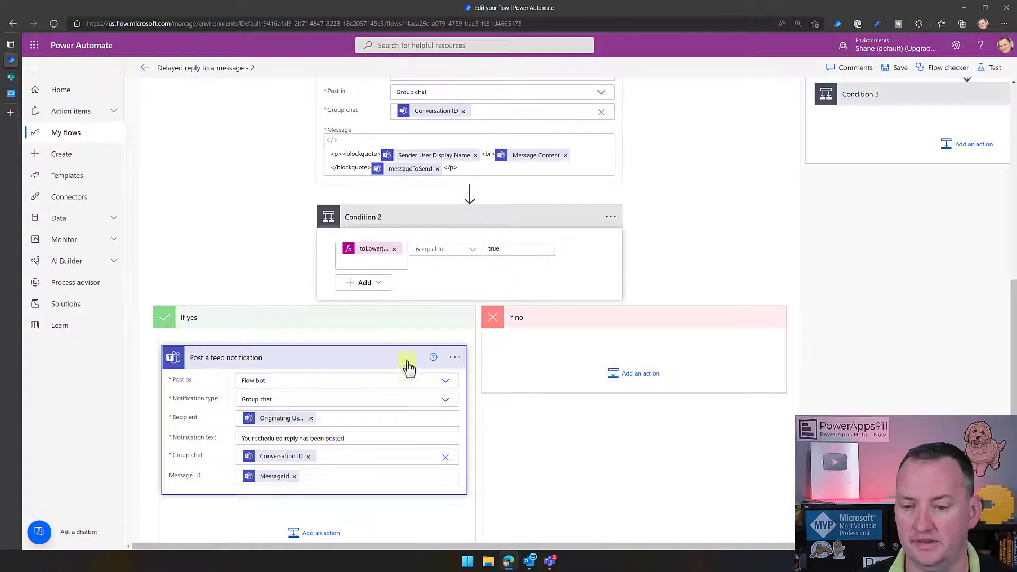
pyautogui.scroll(4, 526, 299)
pyautogui.scroll(-3, 480, 294)
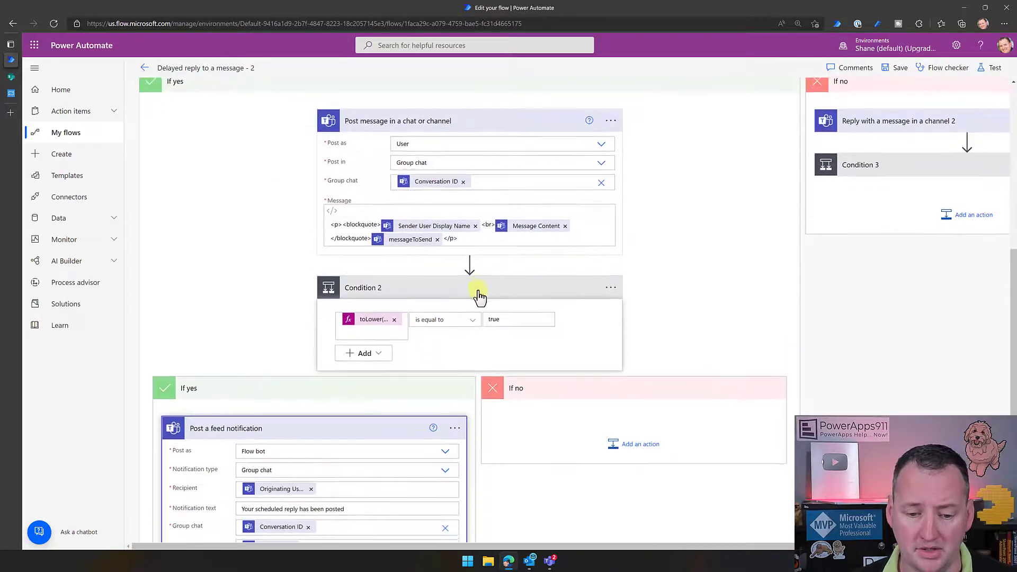
pyautogui.click(477, 291)
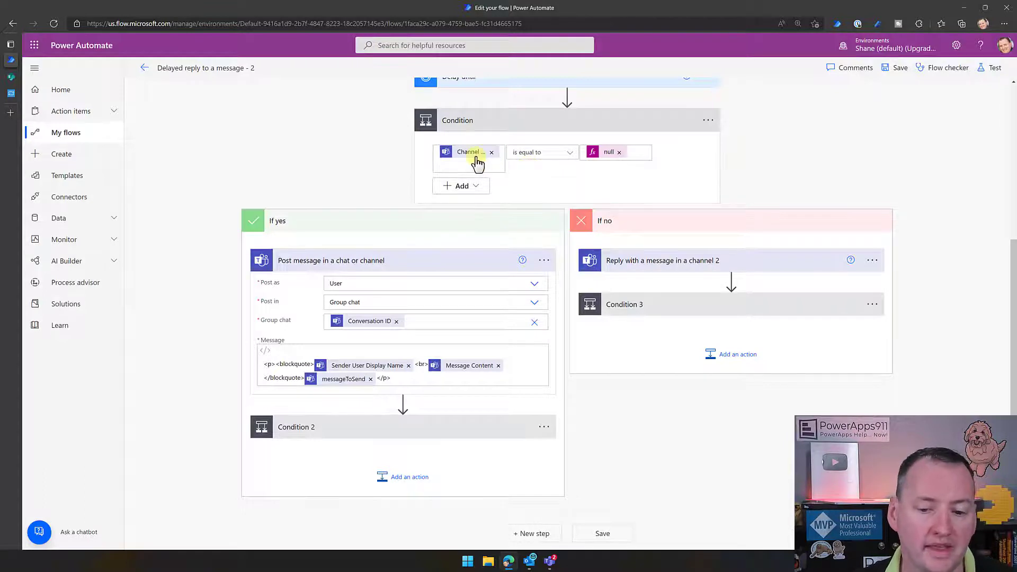
pyautogui.moveTo(477, 163)
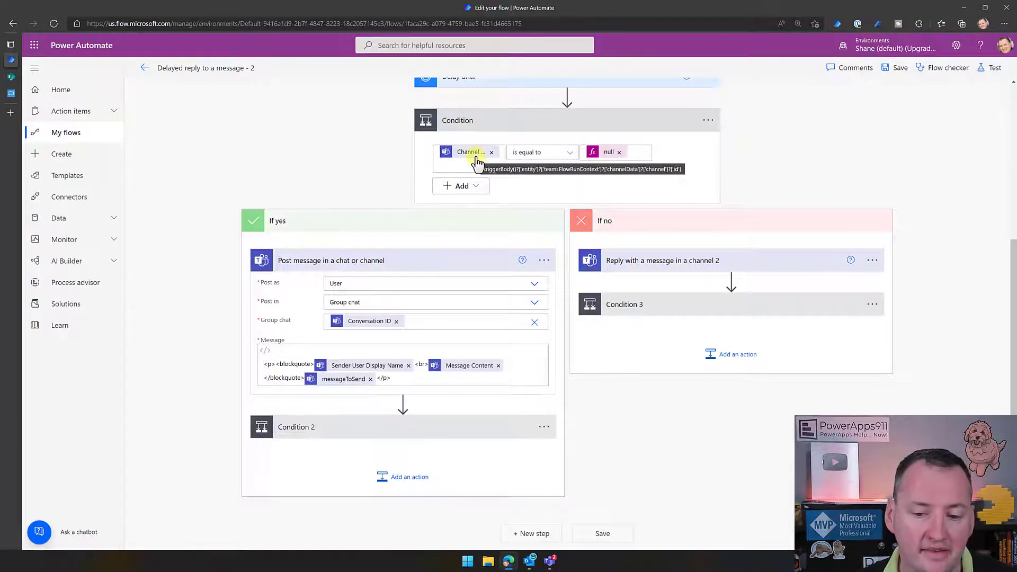
pyautogui.click(706, 265)
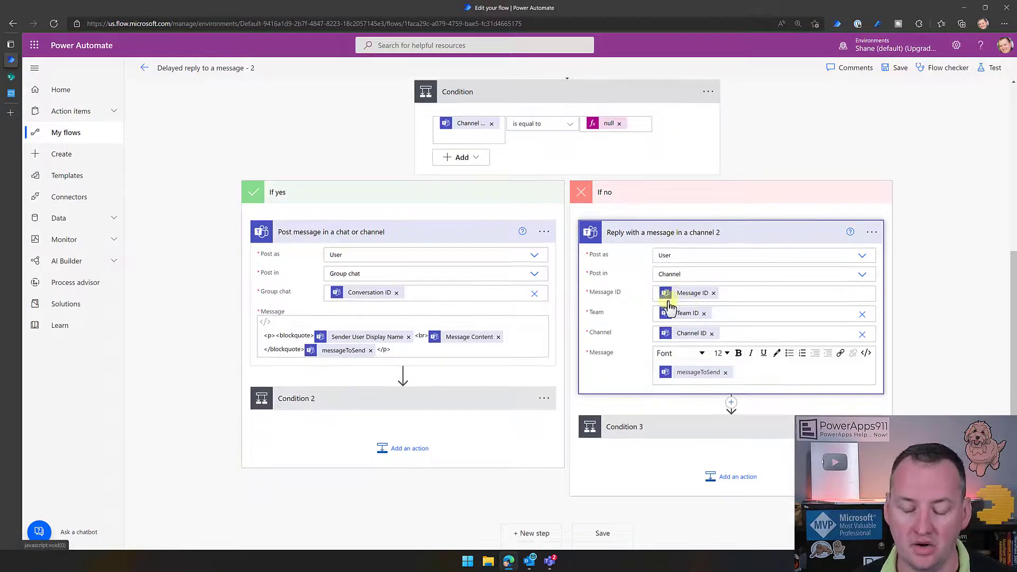
pyautogui.moveTo(687, 342)
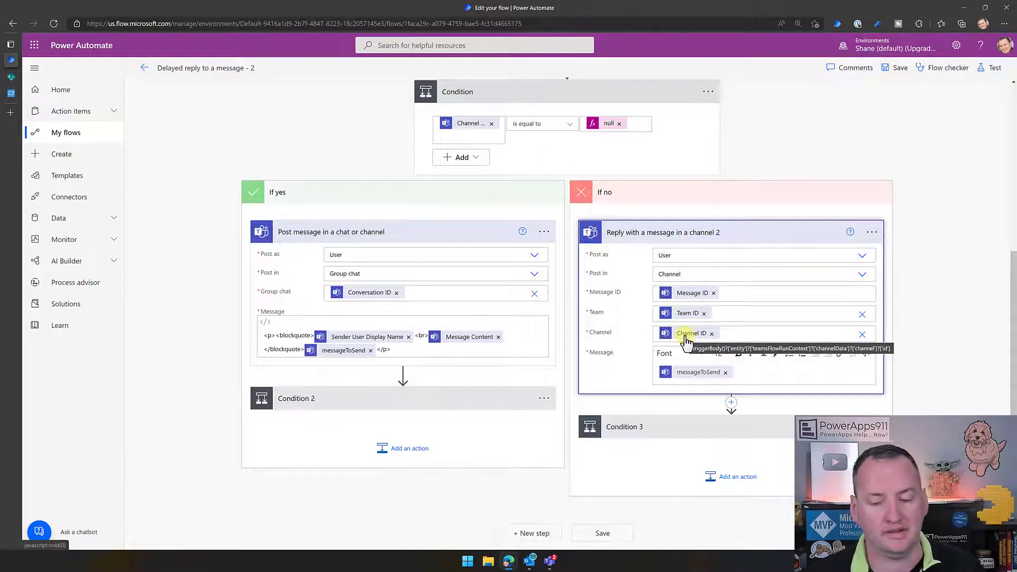
pyautogui.moveTo(683, 303)
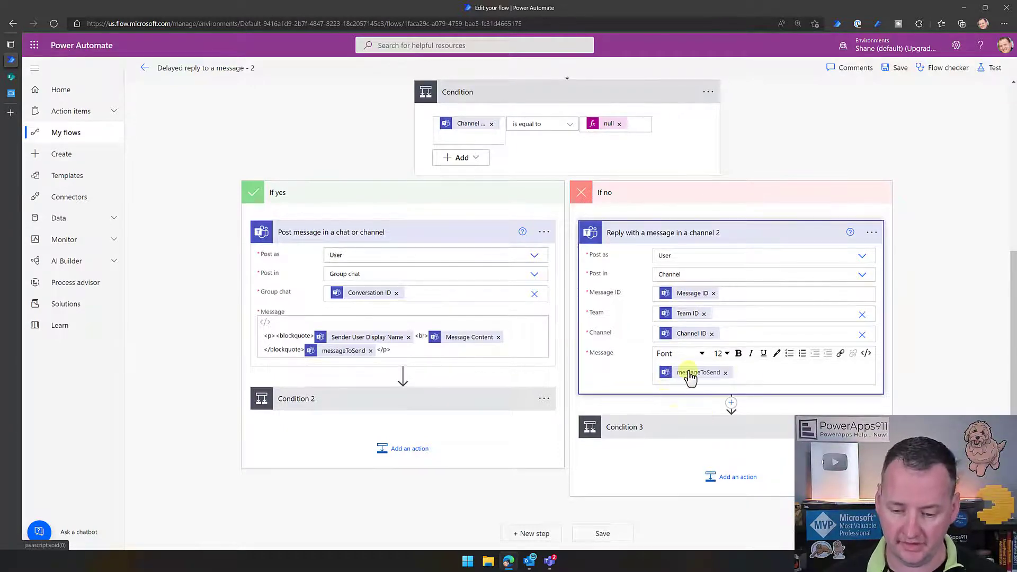
pyautogui.click(717, 427)
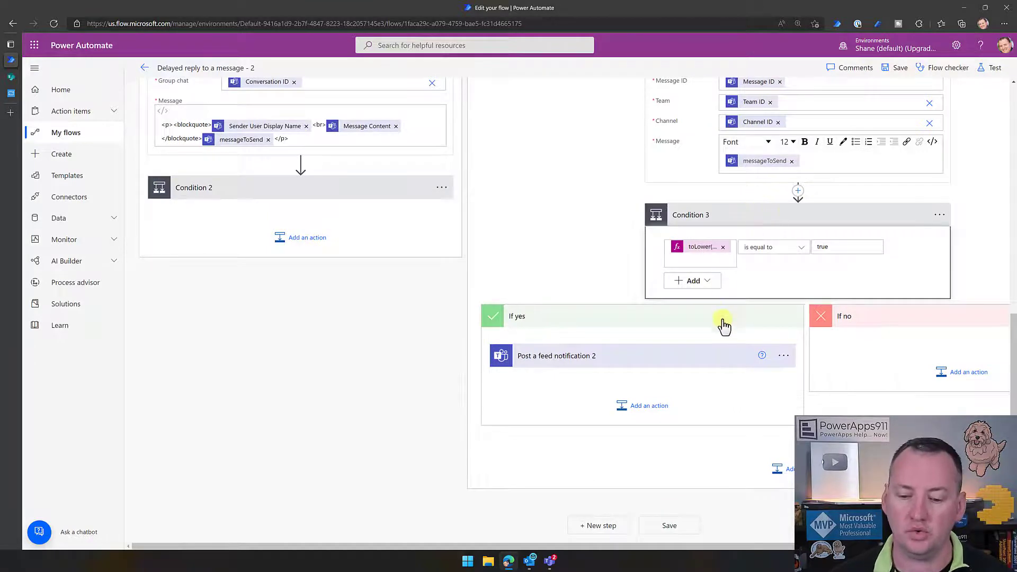
pyautogui.click(660, 365)
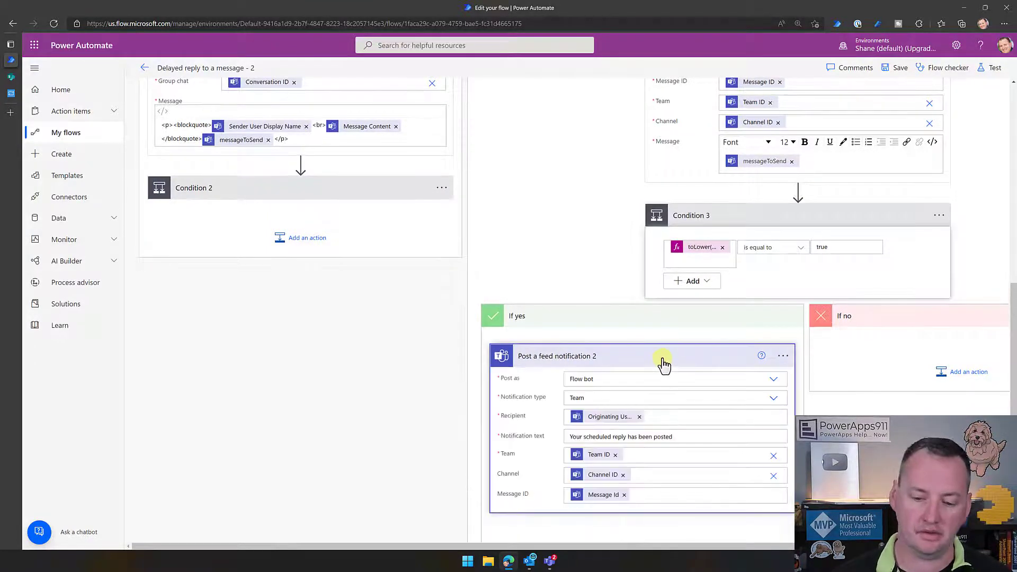
# Step: Compare the group chat and channel branches, expanding Condition 2 again to view both feed notifications side by side
pyautogui.scroll(1, 747, 364)
pyautogui.scroll(3, 746, 359)
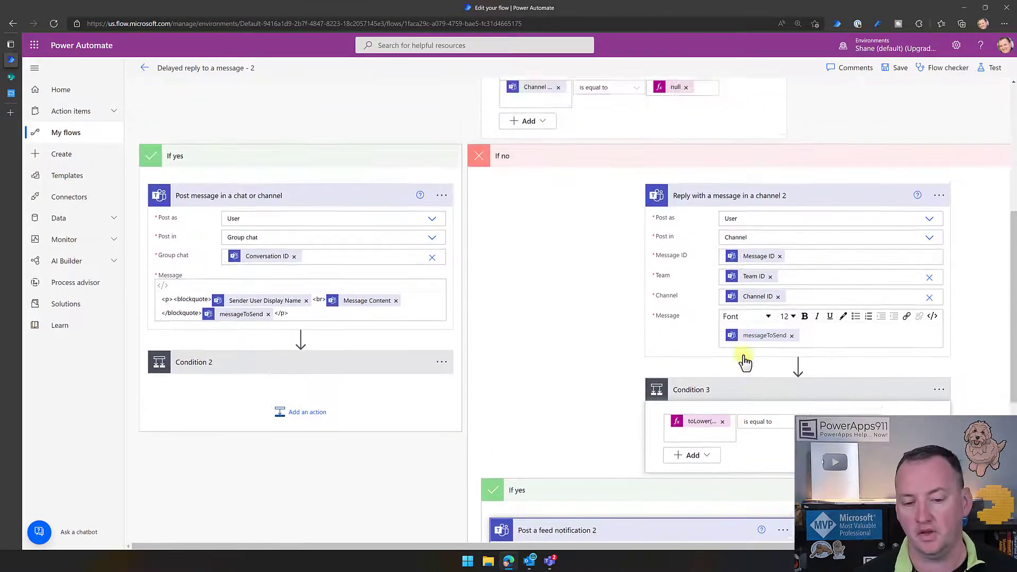
pyautogui.scroll(-2, 744, 359)
pyautogui.scroll(3, 702, 349)
pyautogui.scroll(-2, 704, 351)
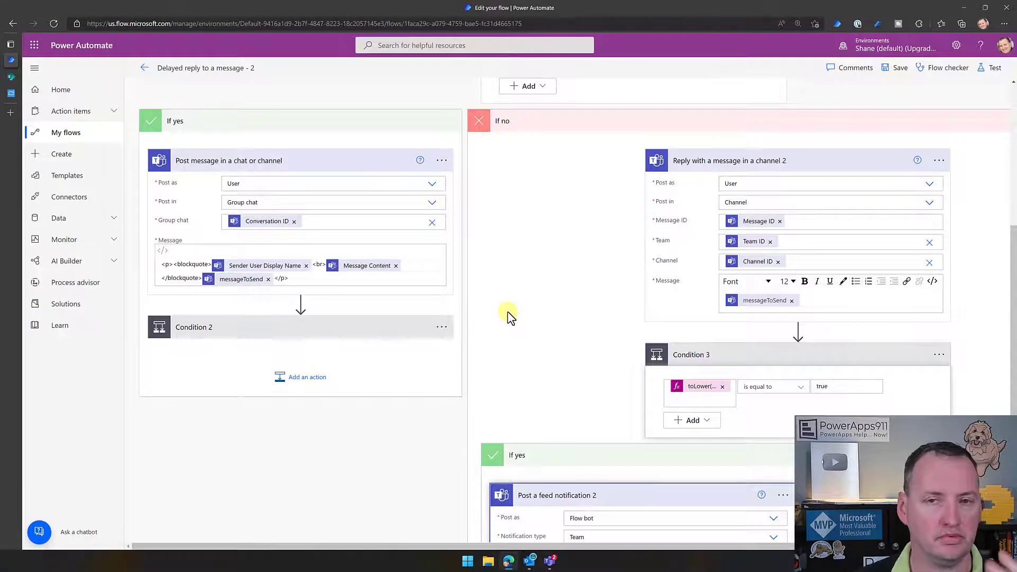
pyautogui.scroll(-4, 674, 334)
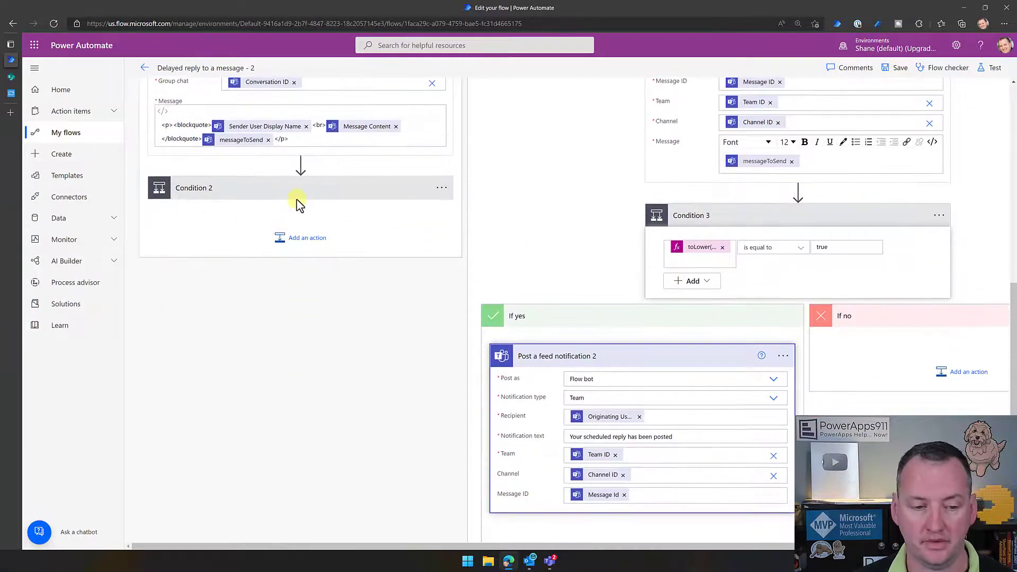
pyautogui.click(303, 192)
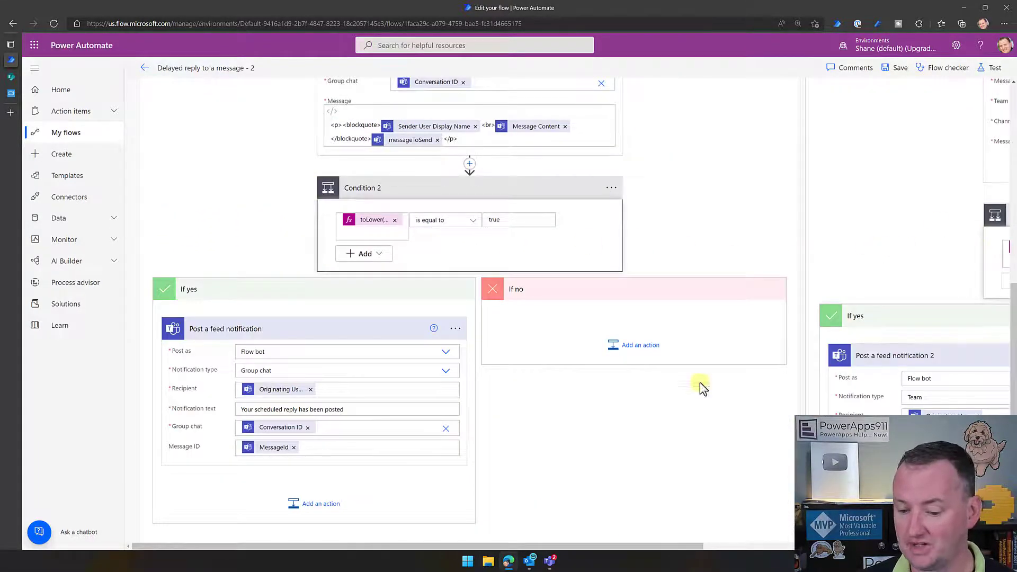
pyautogui.moveTo(641, 546); pyautogui.dragTo(671, 512)
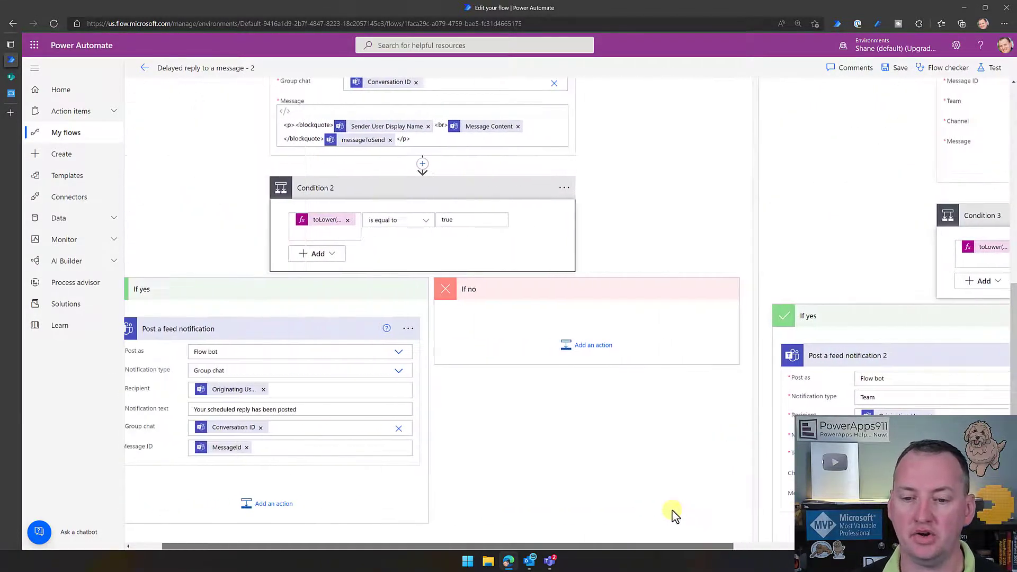
# Step: Collapse the main Condition to show the overview of the delayed reply flow's actions
pyautogui.scroll(8, 801, 399)
pyautogui.click(722, 227)
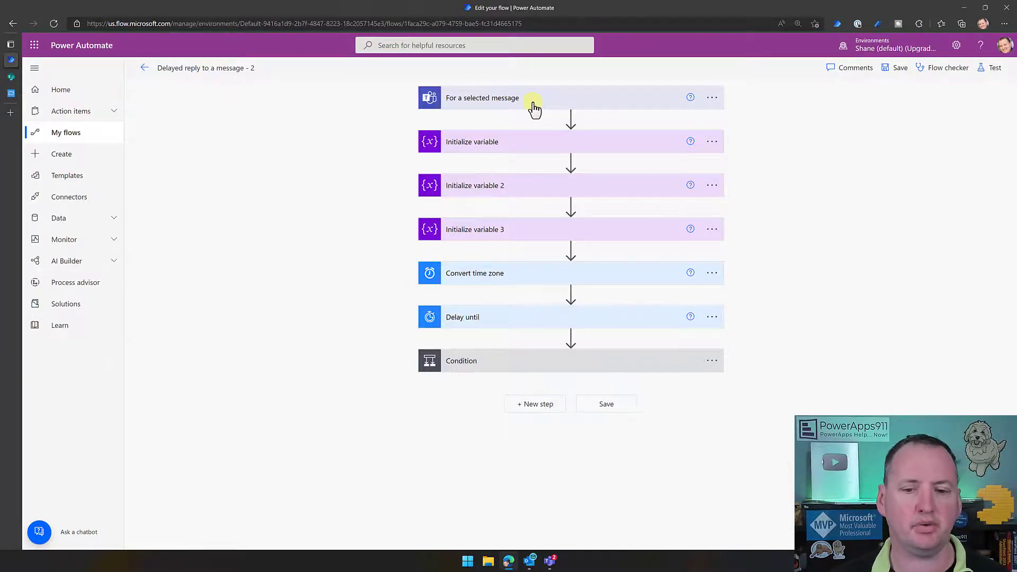
# Step: Start a blank instant cloud flow, skipping the name and trigger choice, and list the available SharePoint triggers
pyautogui.click(62, 154)
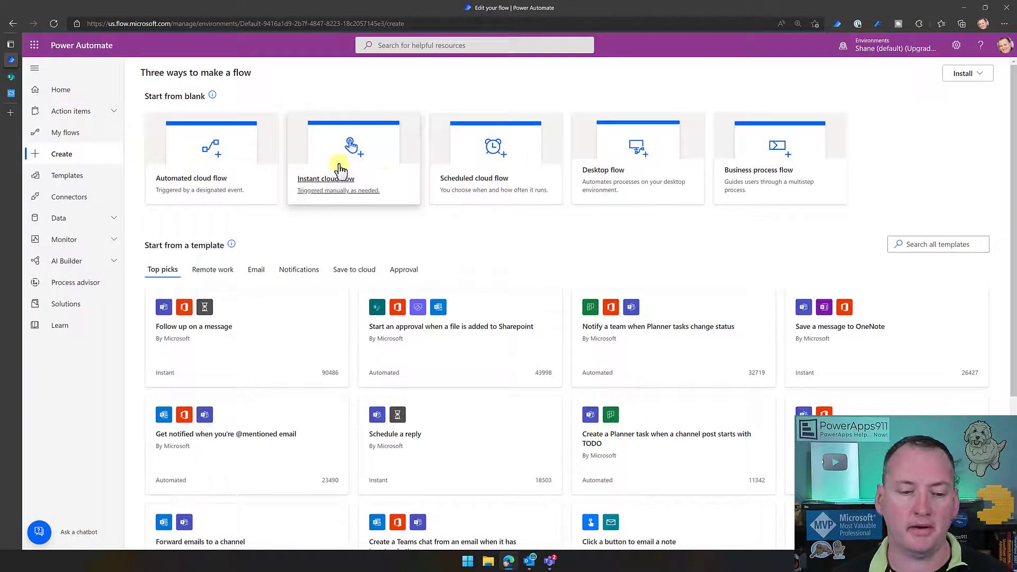
pyautogui.click(351, 167)
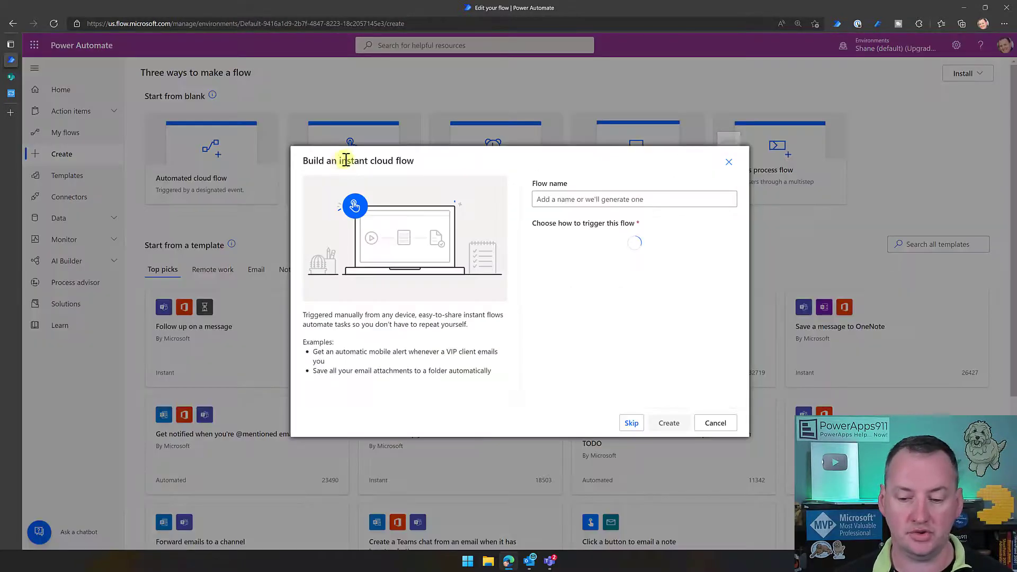
pyautogui.click(631, 423)
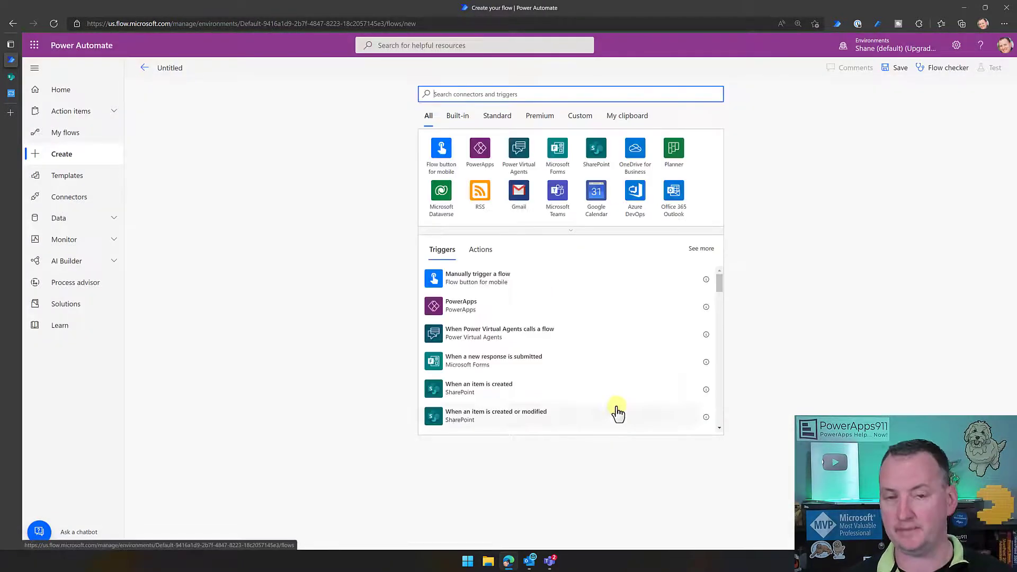
pyautogui.click(599, 159)
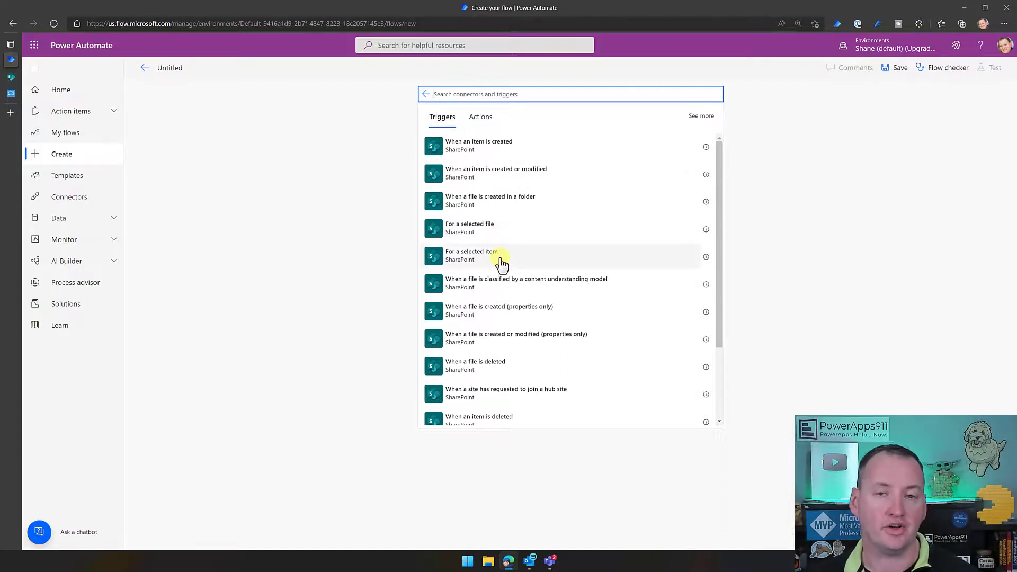
# Step: Switch to SharePoint, select 1_22_2021 2_48 PM.jpg in the Documents library and display its Automate options
pyautogui.click(12, 77)
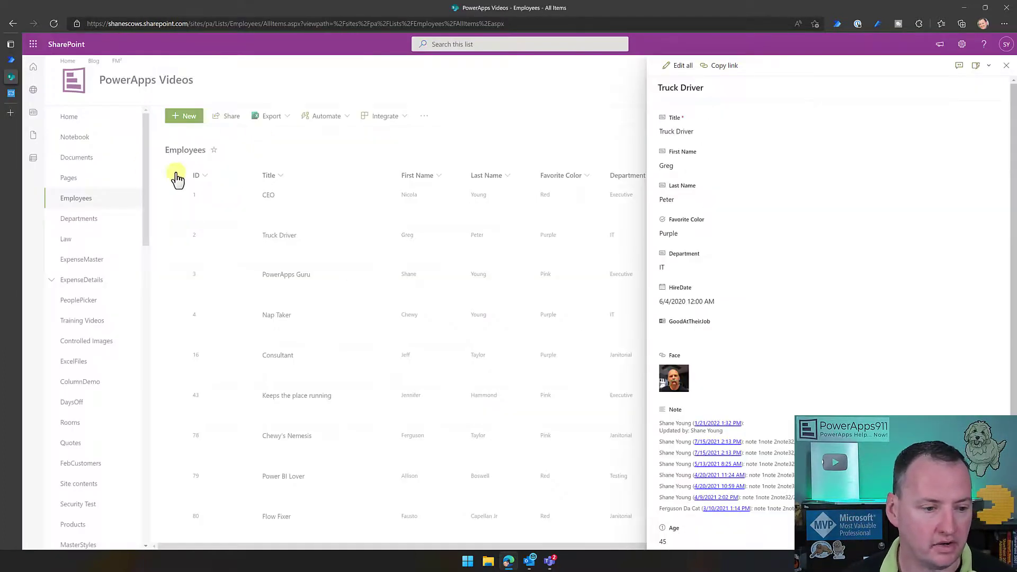
pyautogui.click(75, 159)
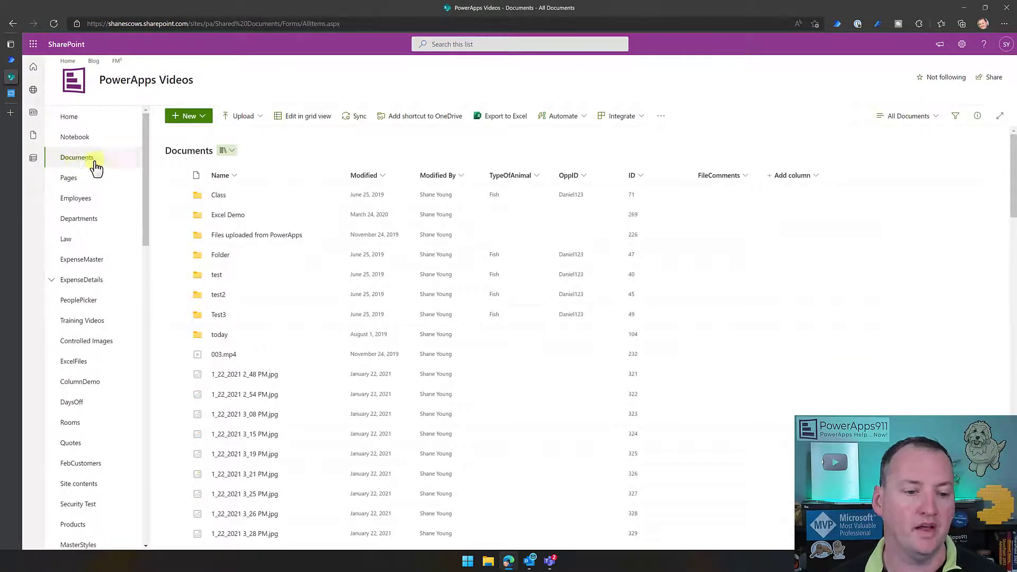
pyautogui.click(176, 374)
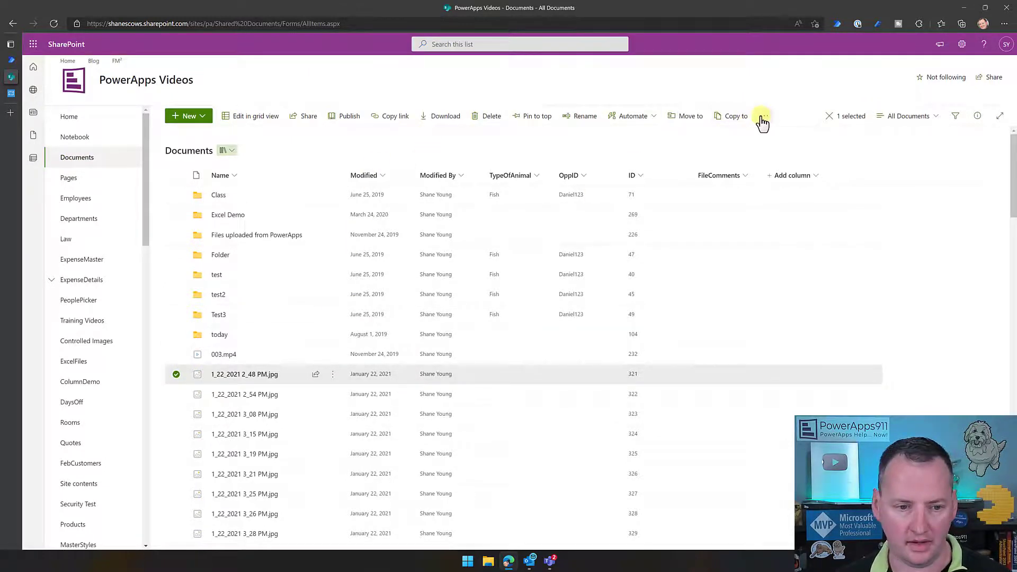
pyautogui.click(649, 126)
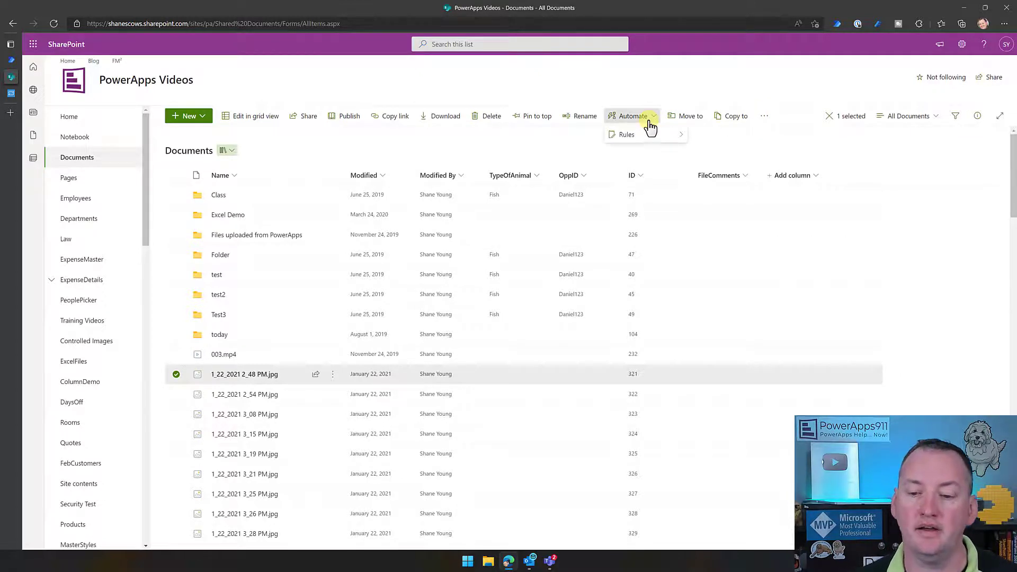